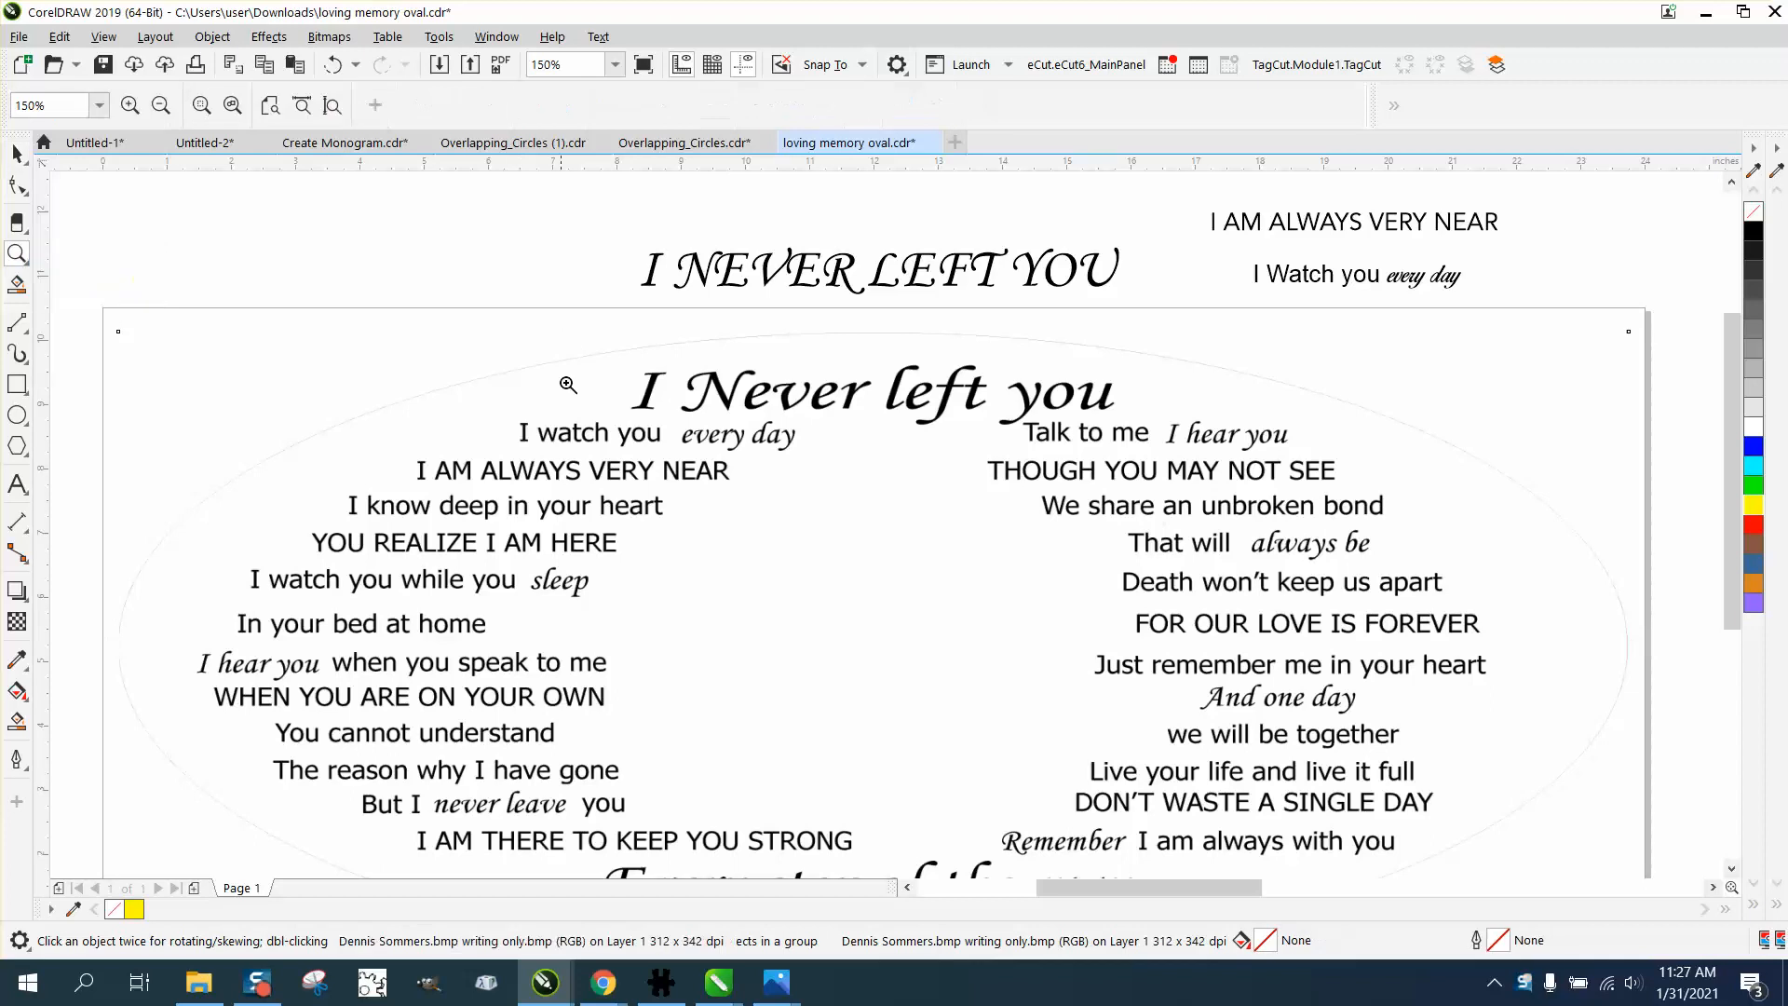
Examine the oval outline and the heading's lettering at high magnification to judge the bitmap's edge quality.
left_click_drag(556, 353, 619, 395)
left_click_drag(565, 295, 655, 352)
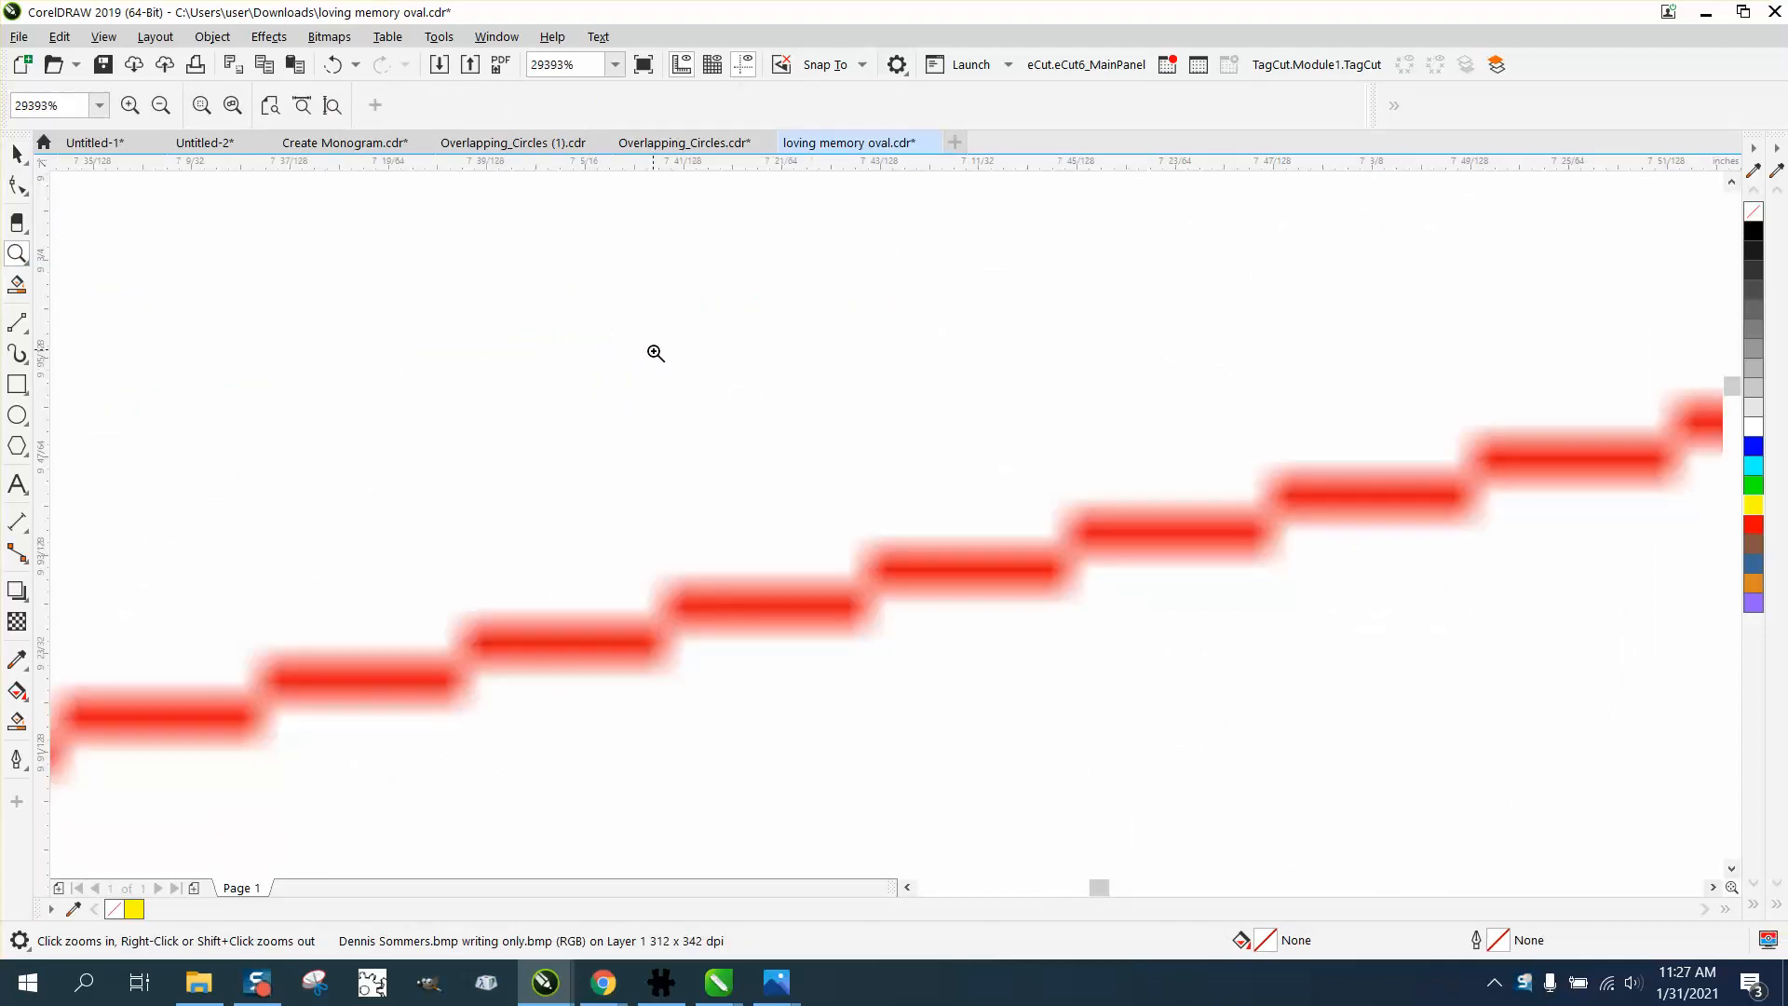
scroll(578, 348, "down", 7)
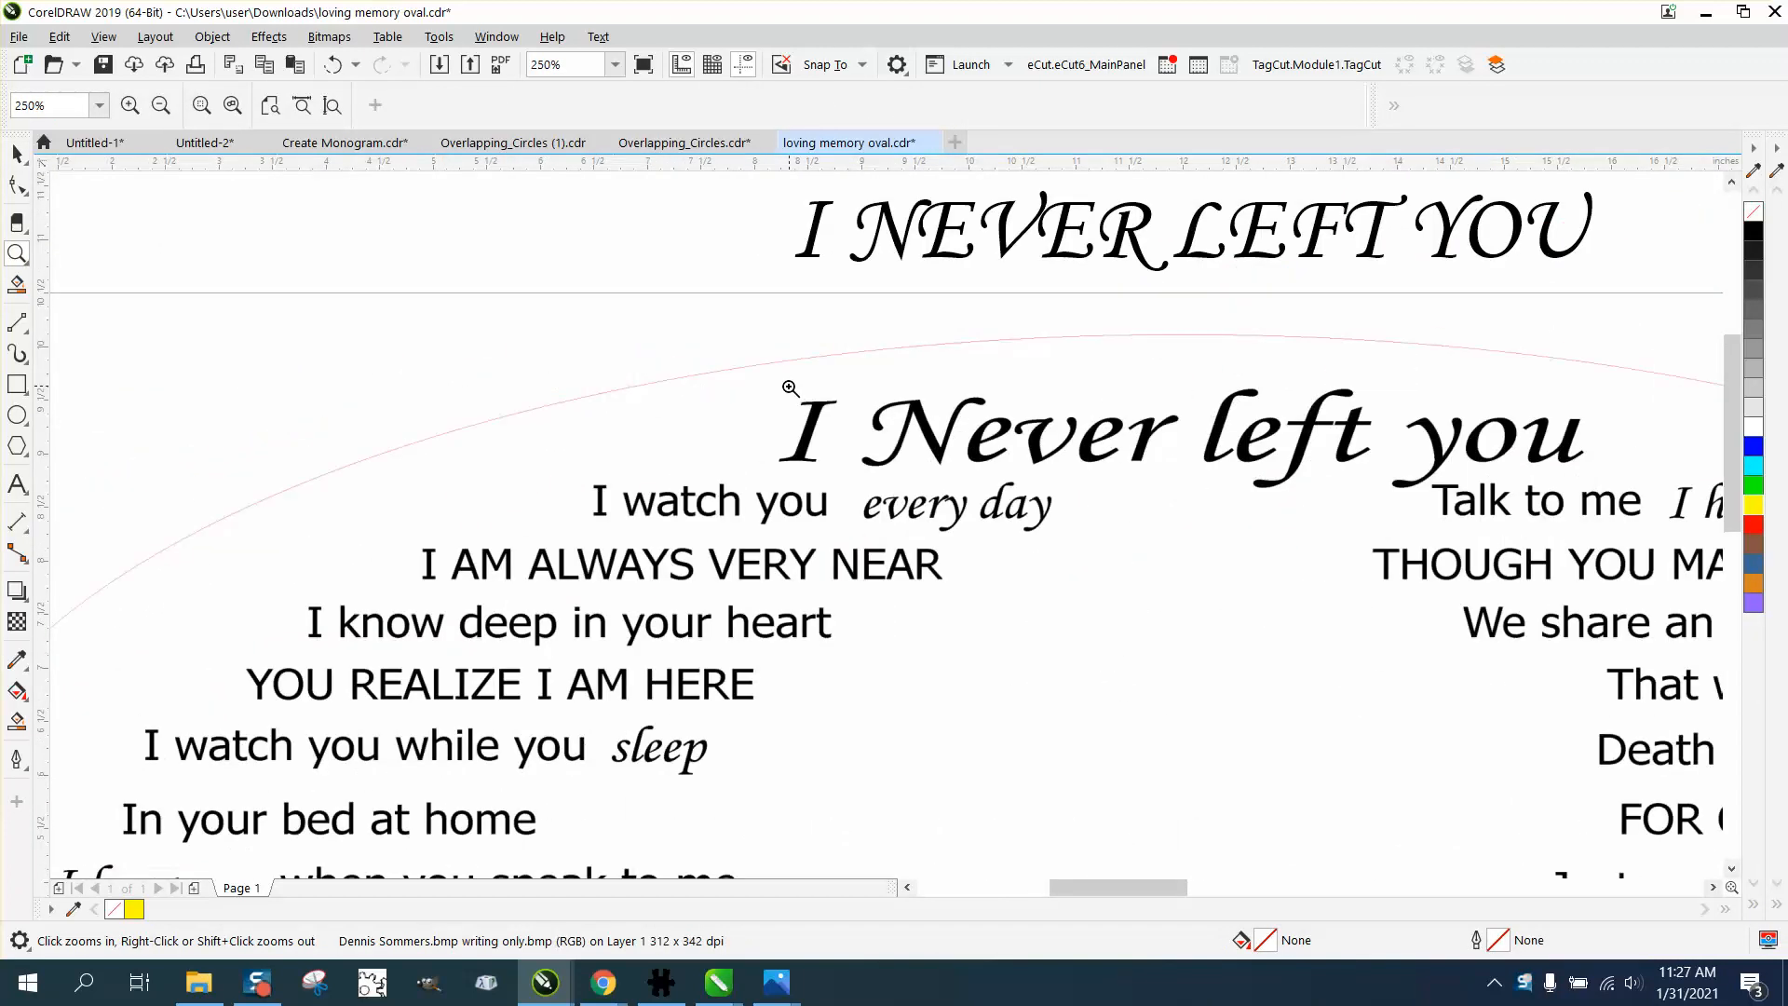
left_click_drag(789, 387, 859, 424)
left_click_drag(659, 268, 725, 313)
scroll(804, 342, "down", 8)
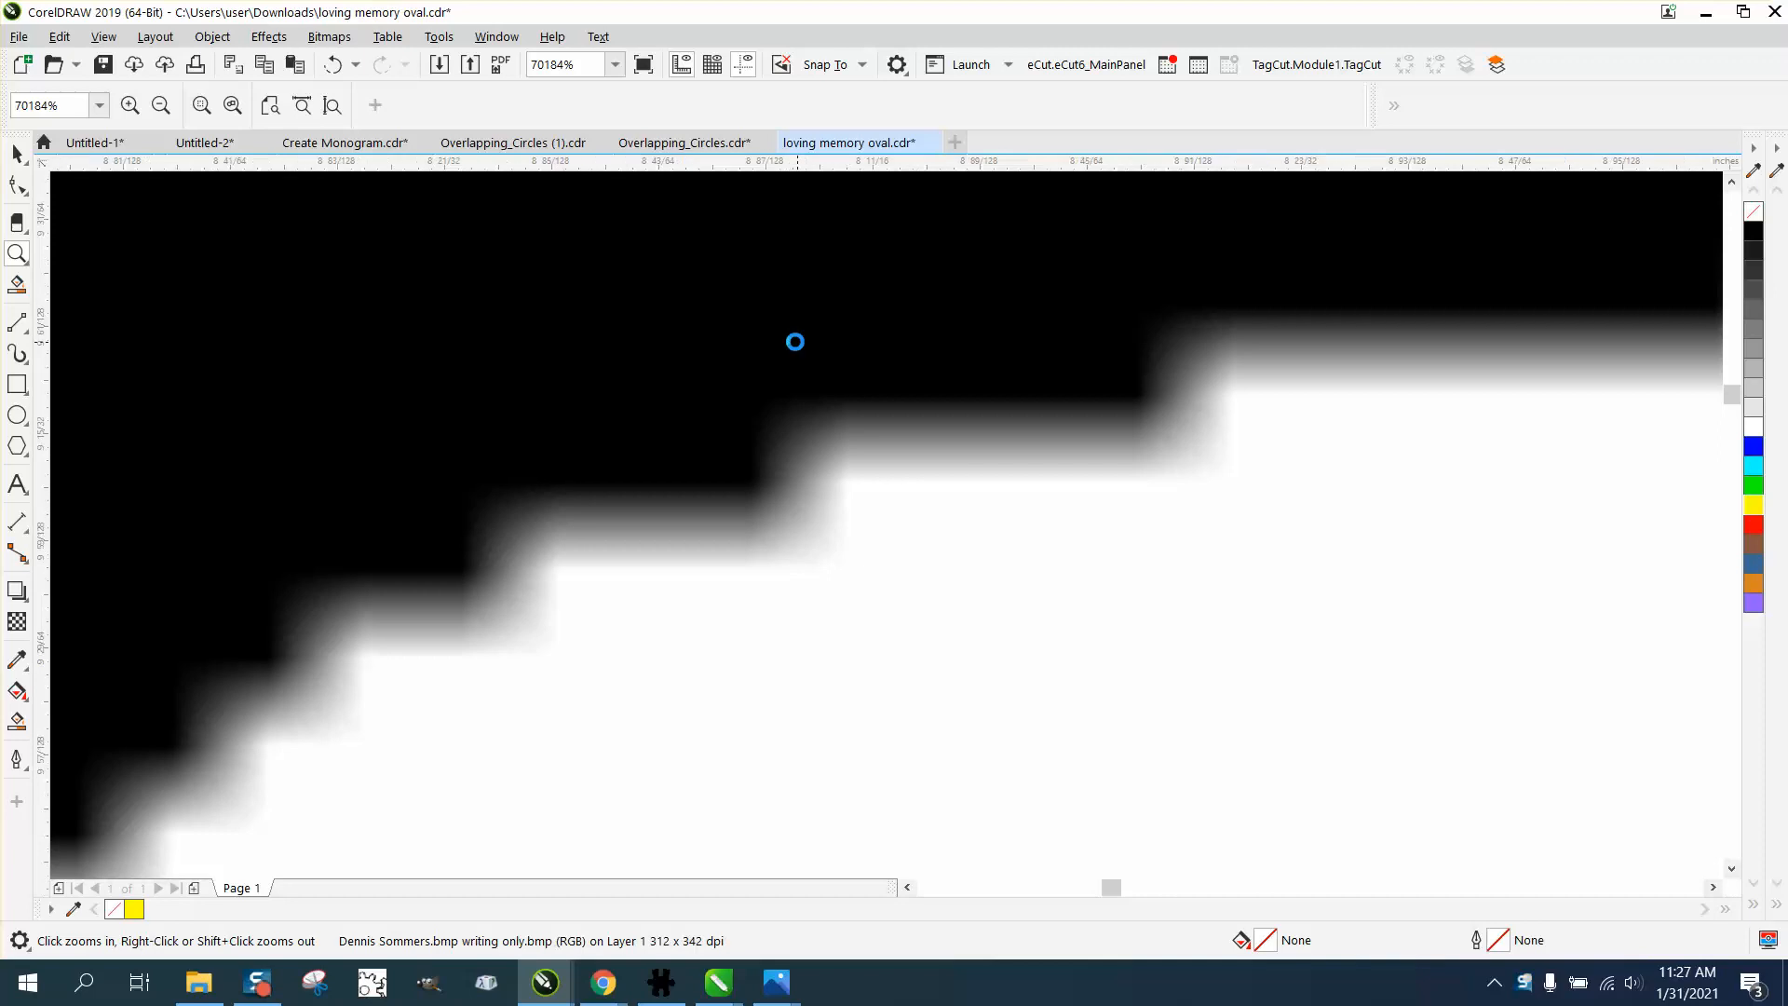
scroll(792, 346, "down", 6)
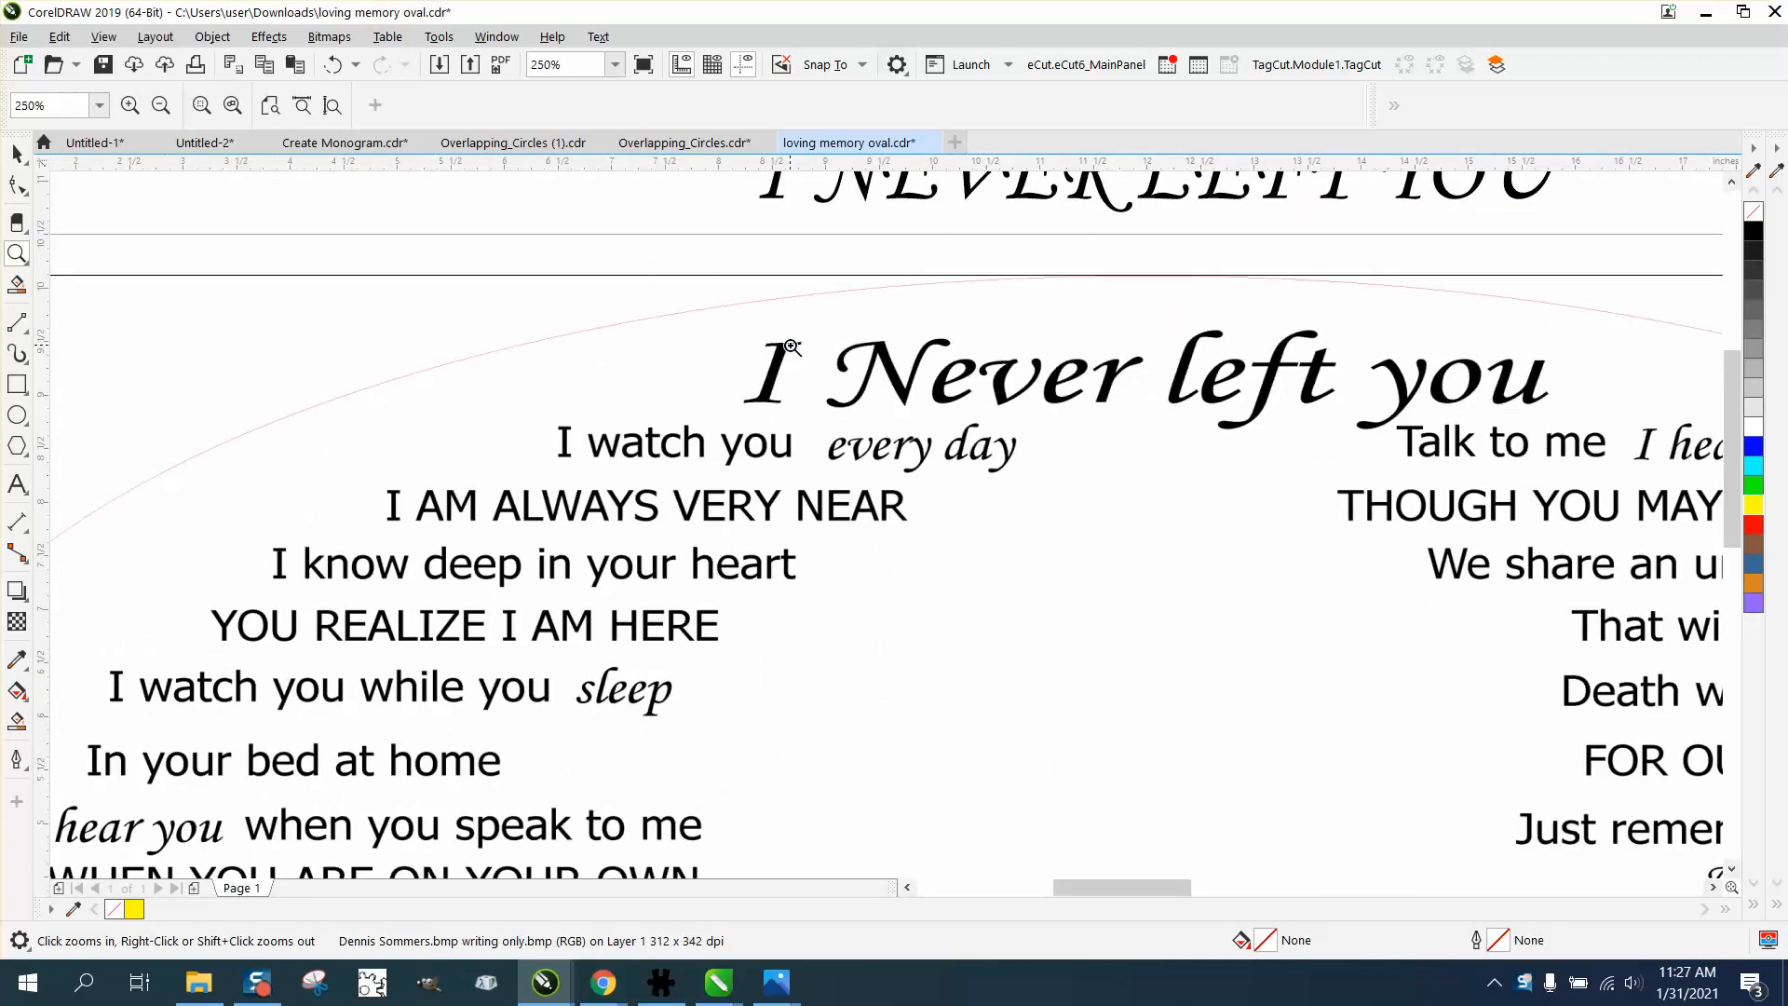
Test the bitmap's background with a yellow-filled, red-outlined rectangle about 32.7 by 13.2 inches placed behind it, and delete the rectangle.
left_click(16, 154)
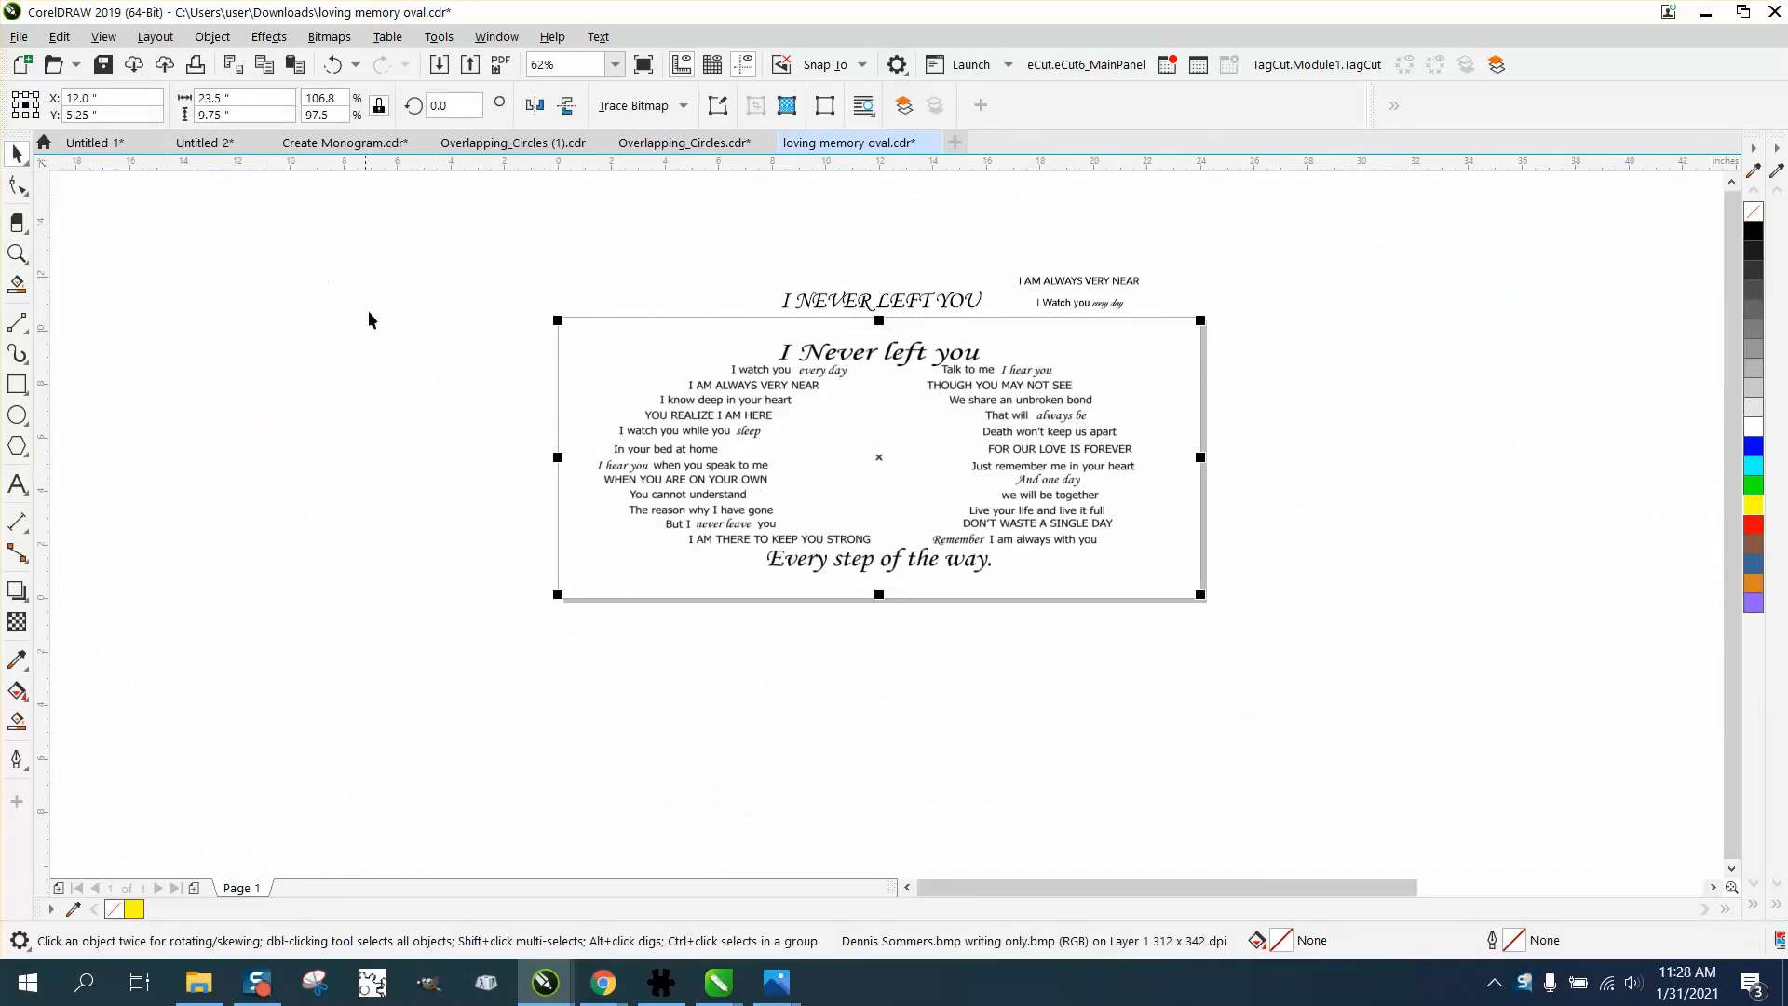
left_click(17, 384)
left_click_drag(527, 302, 1404, 657)
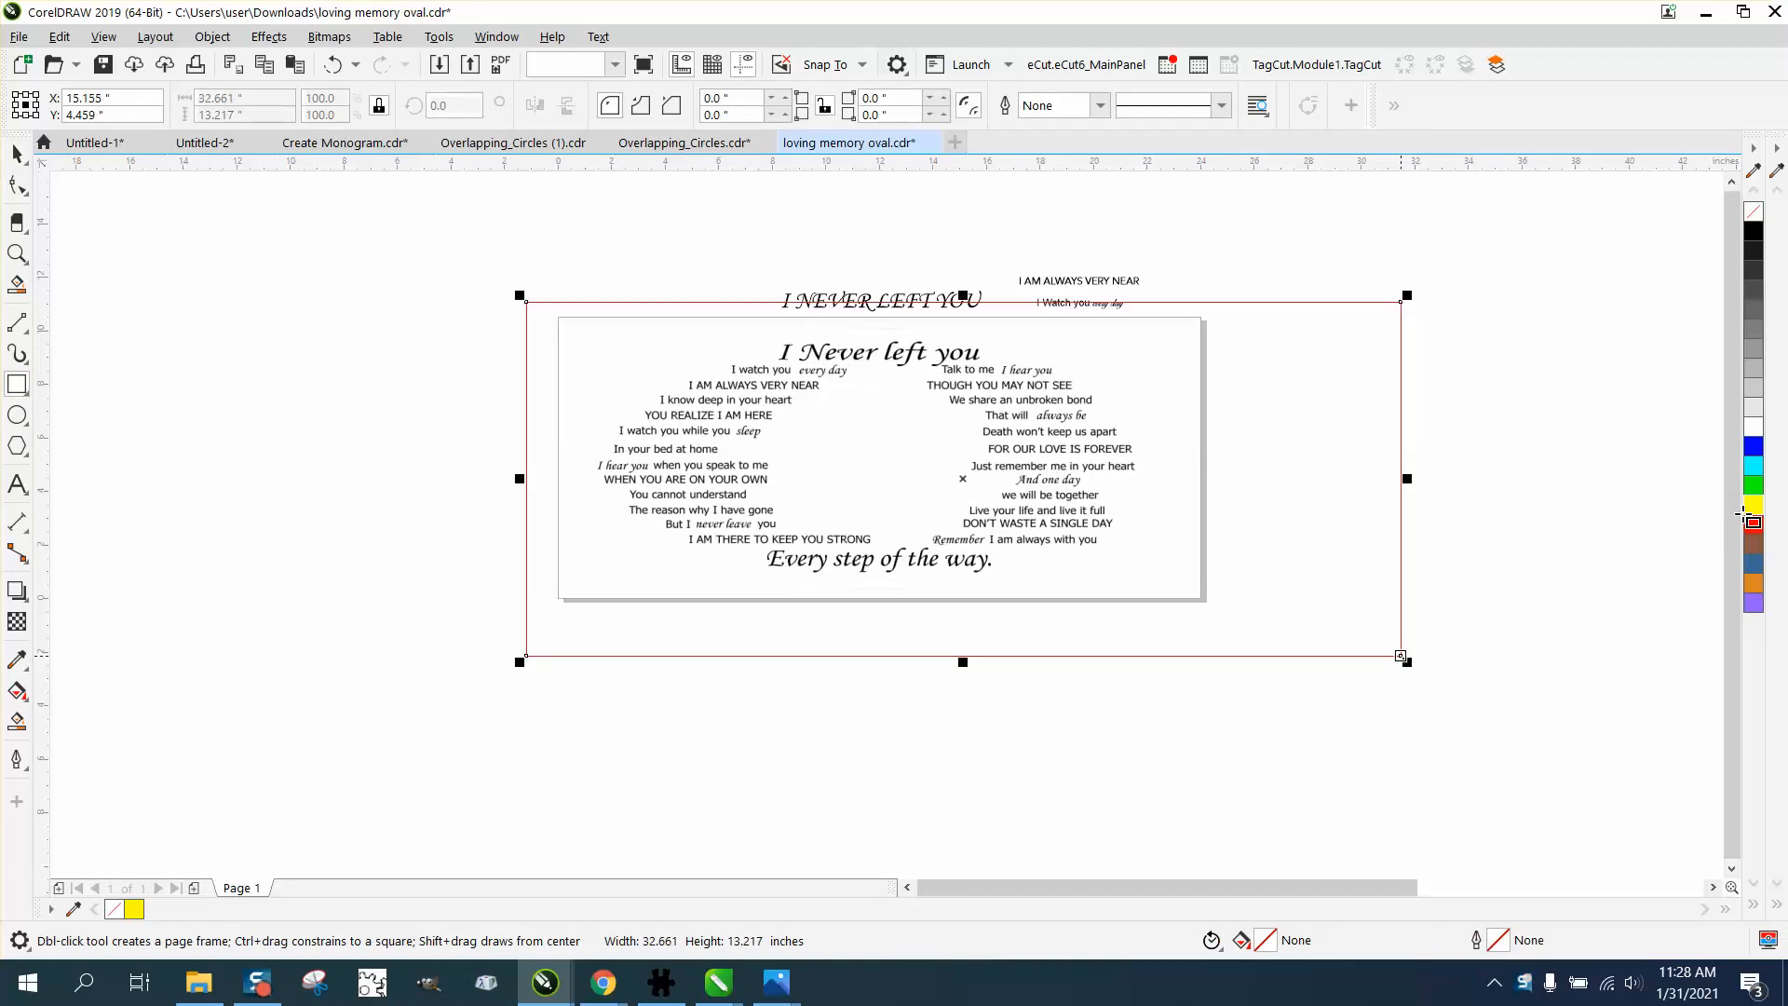
left_click(212, 37)
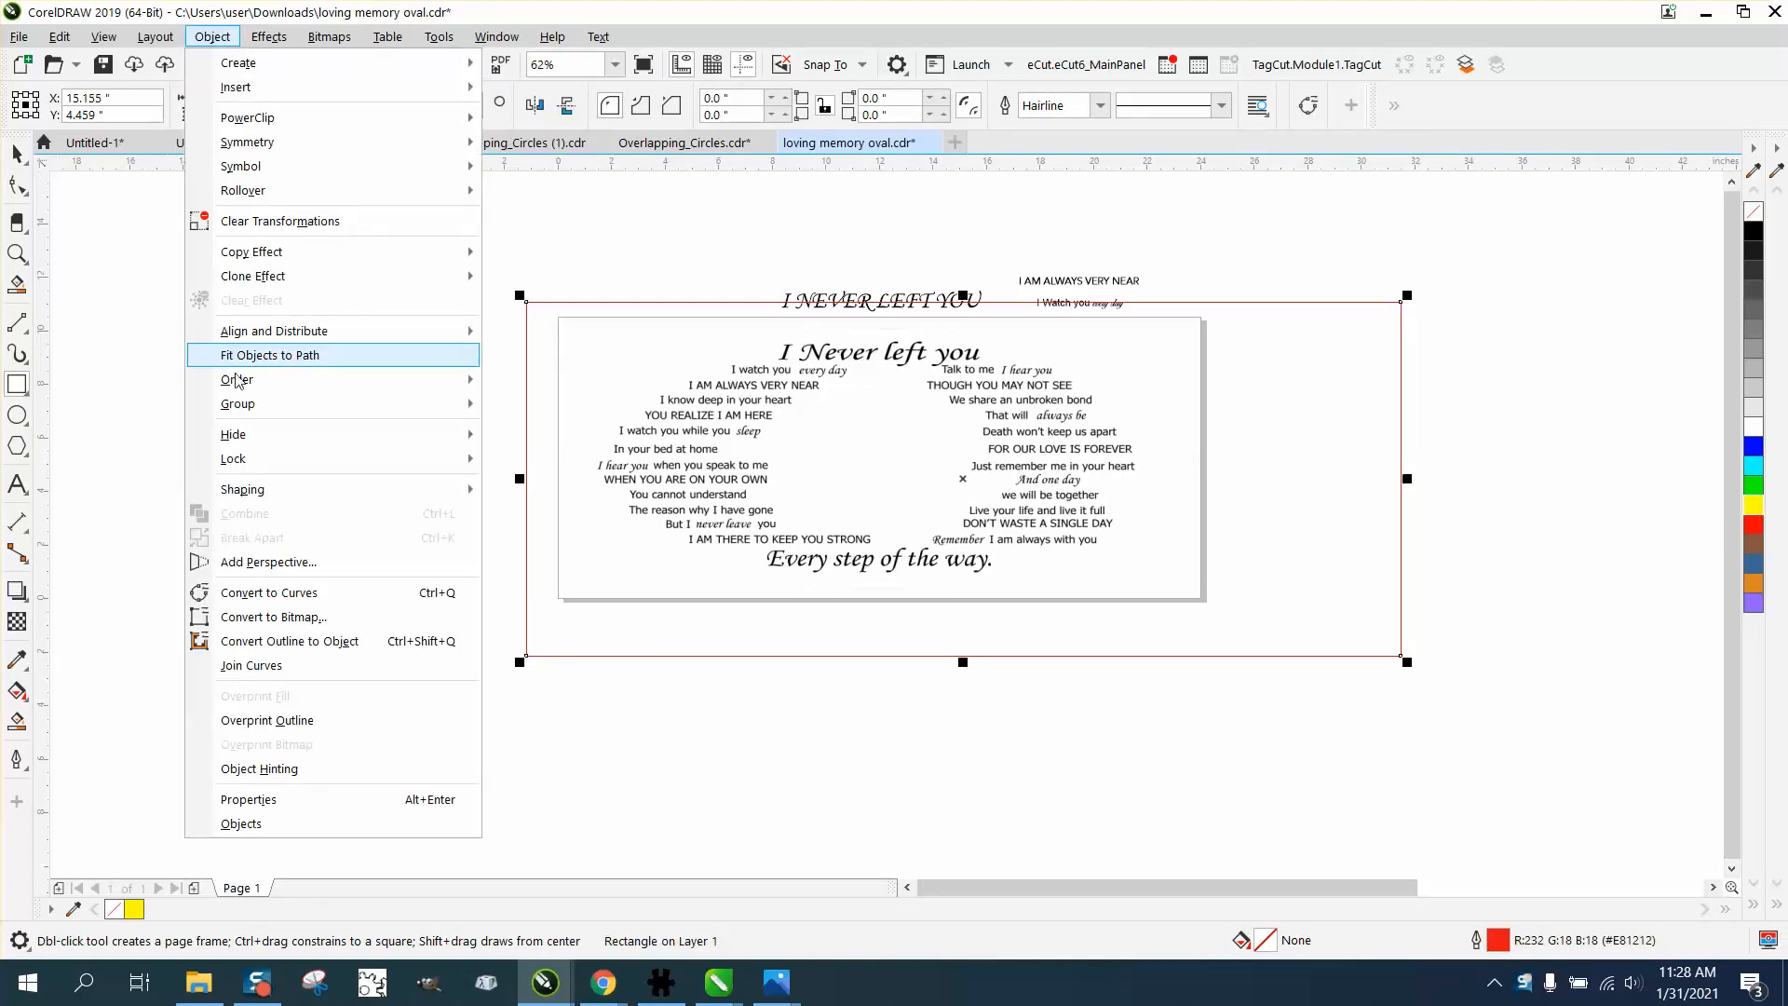
left_click(503, 407)
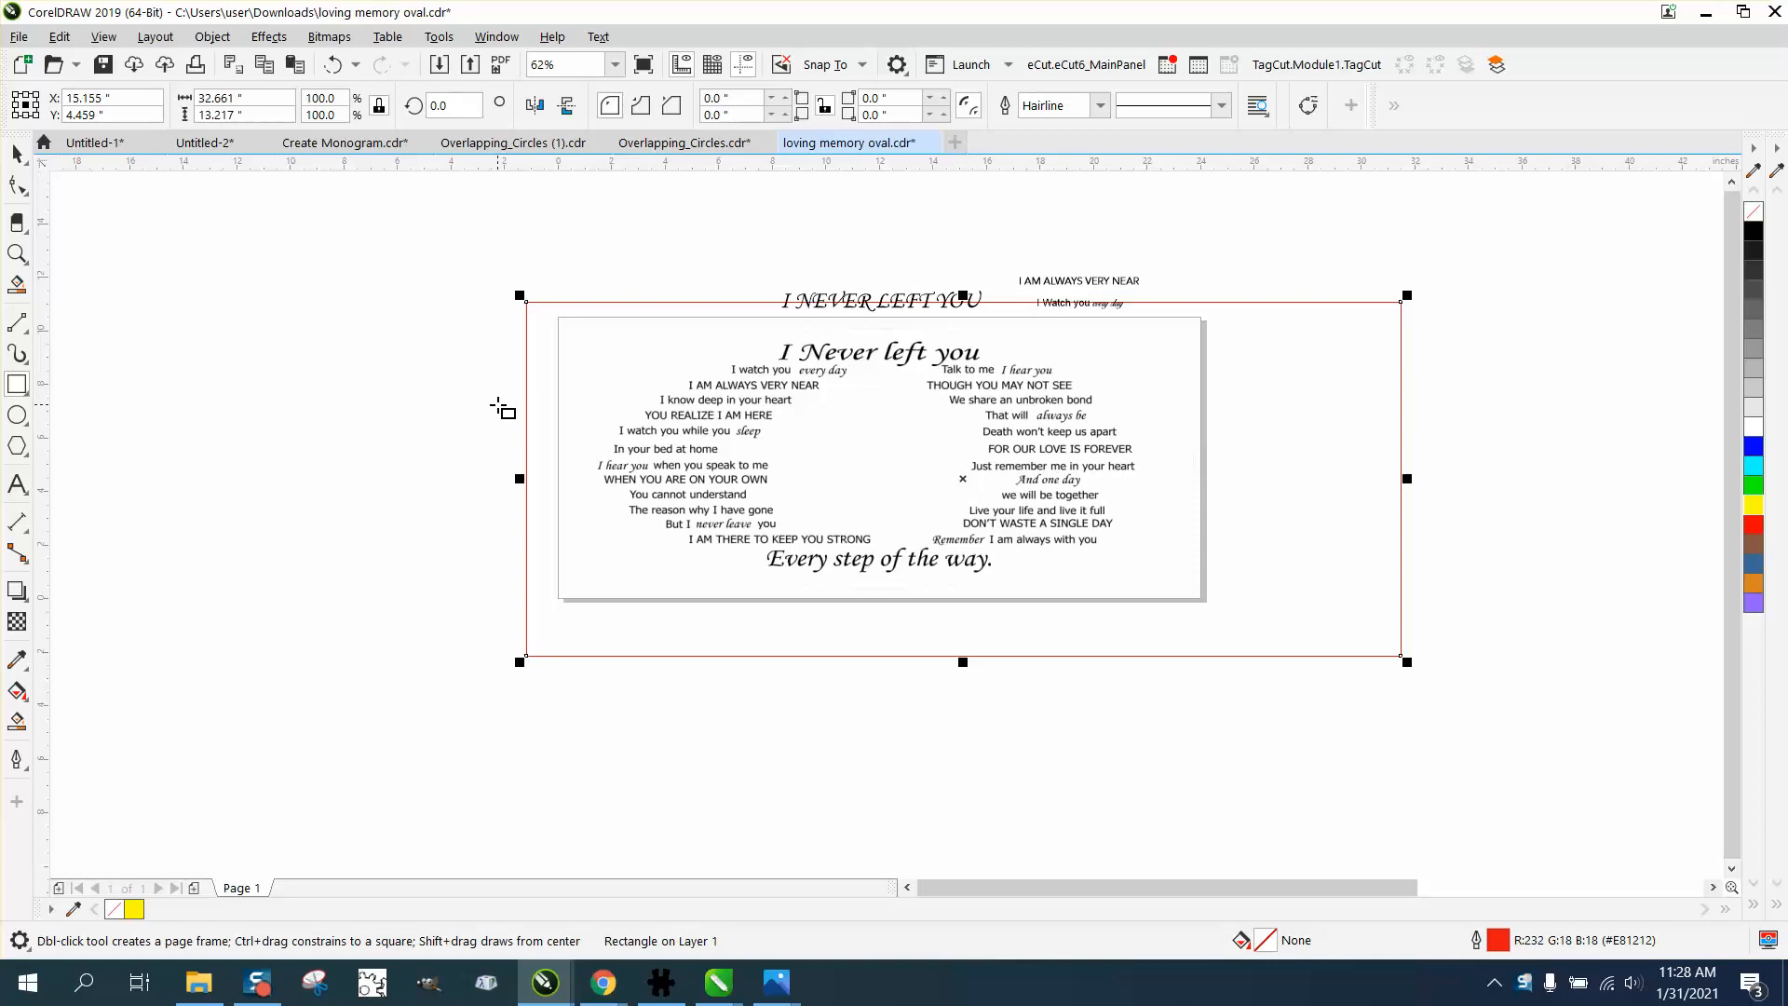
left_click(1755, 509)
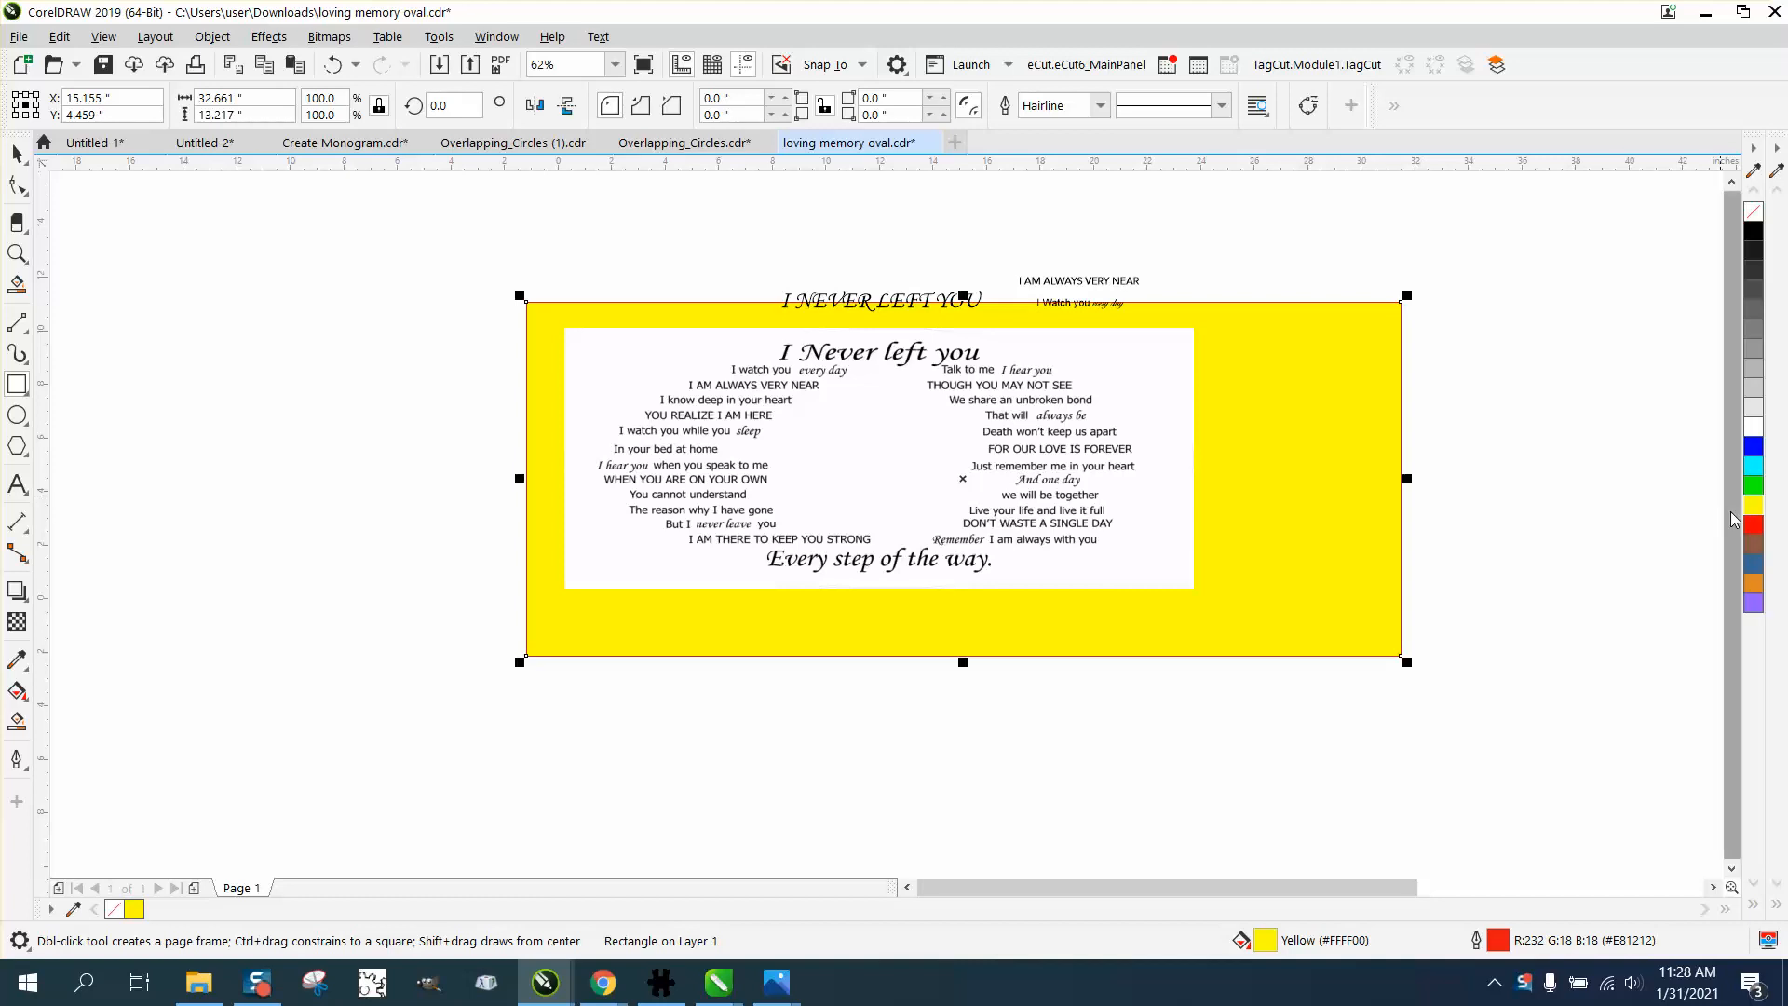
key("Delete")
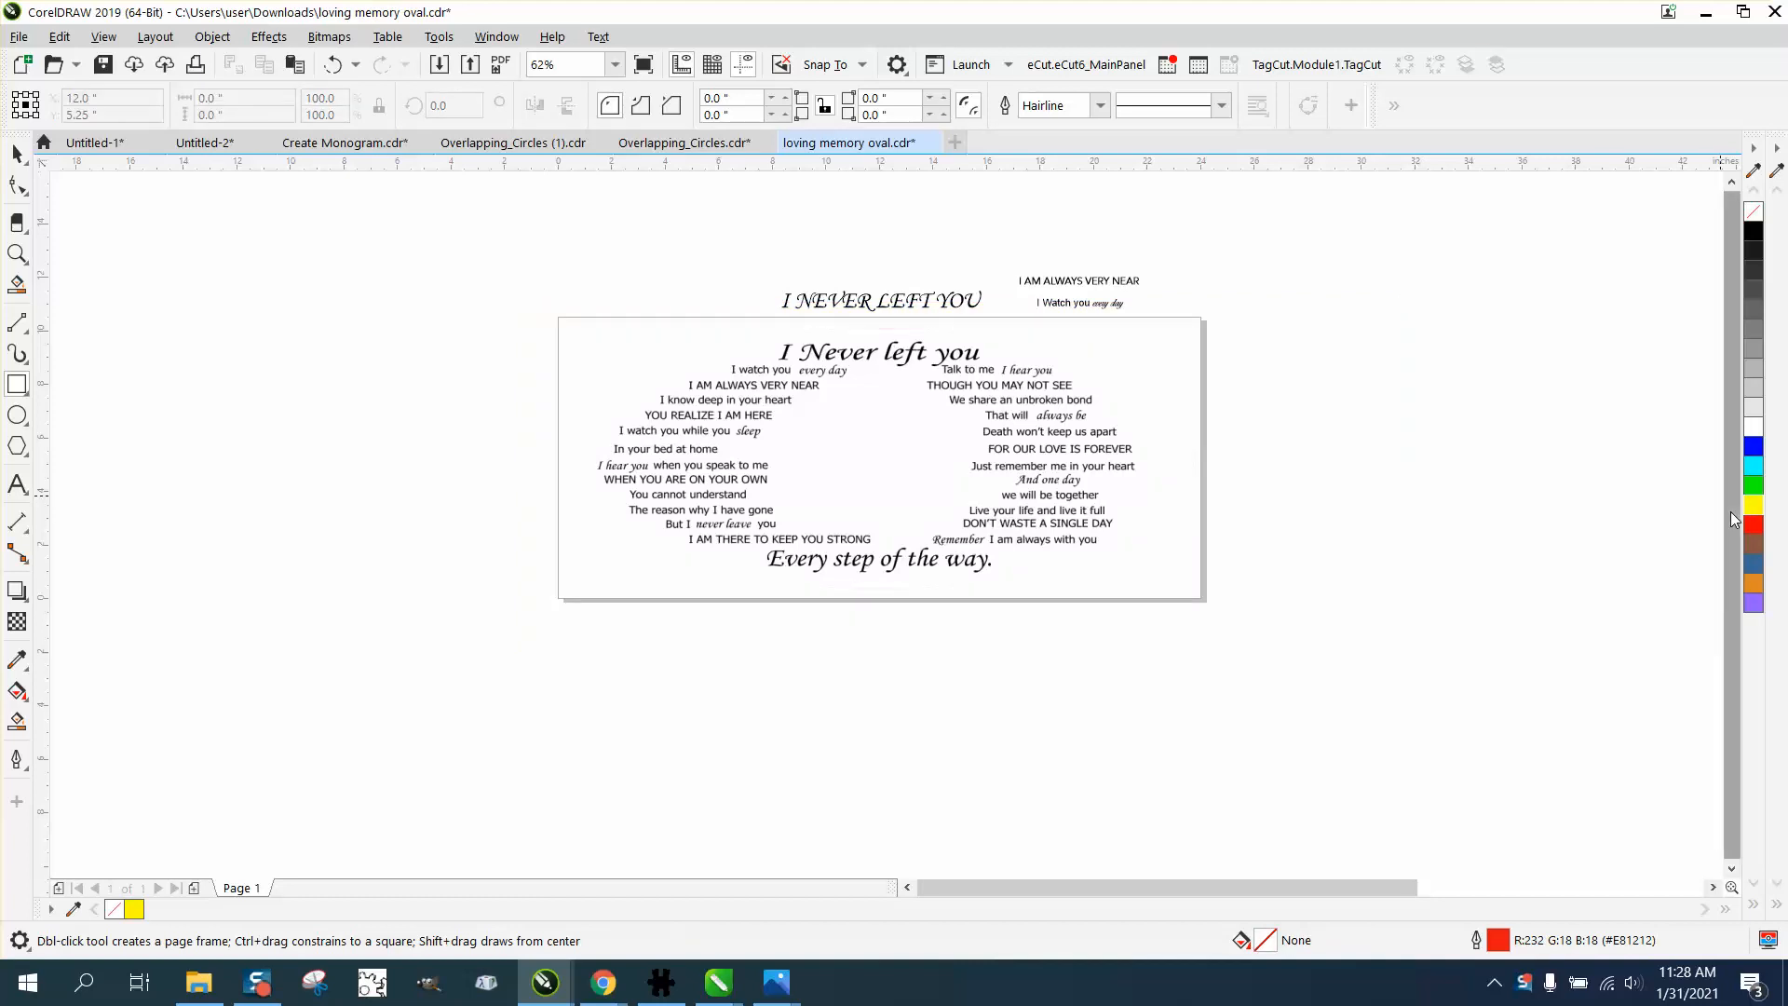
Move the poem bitmap 25 inches to the left, off the page.
left_click(16, 154)
left_click(762, 387)
key("Left")
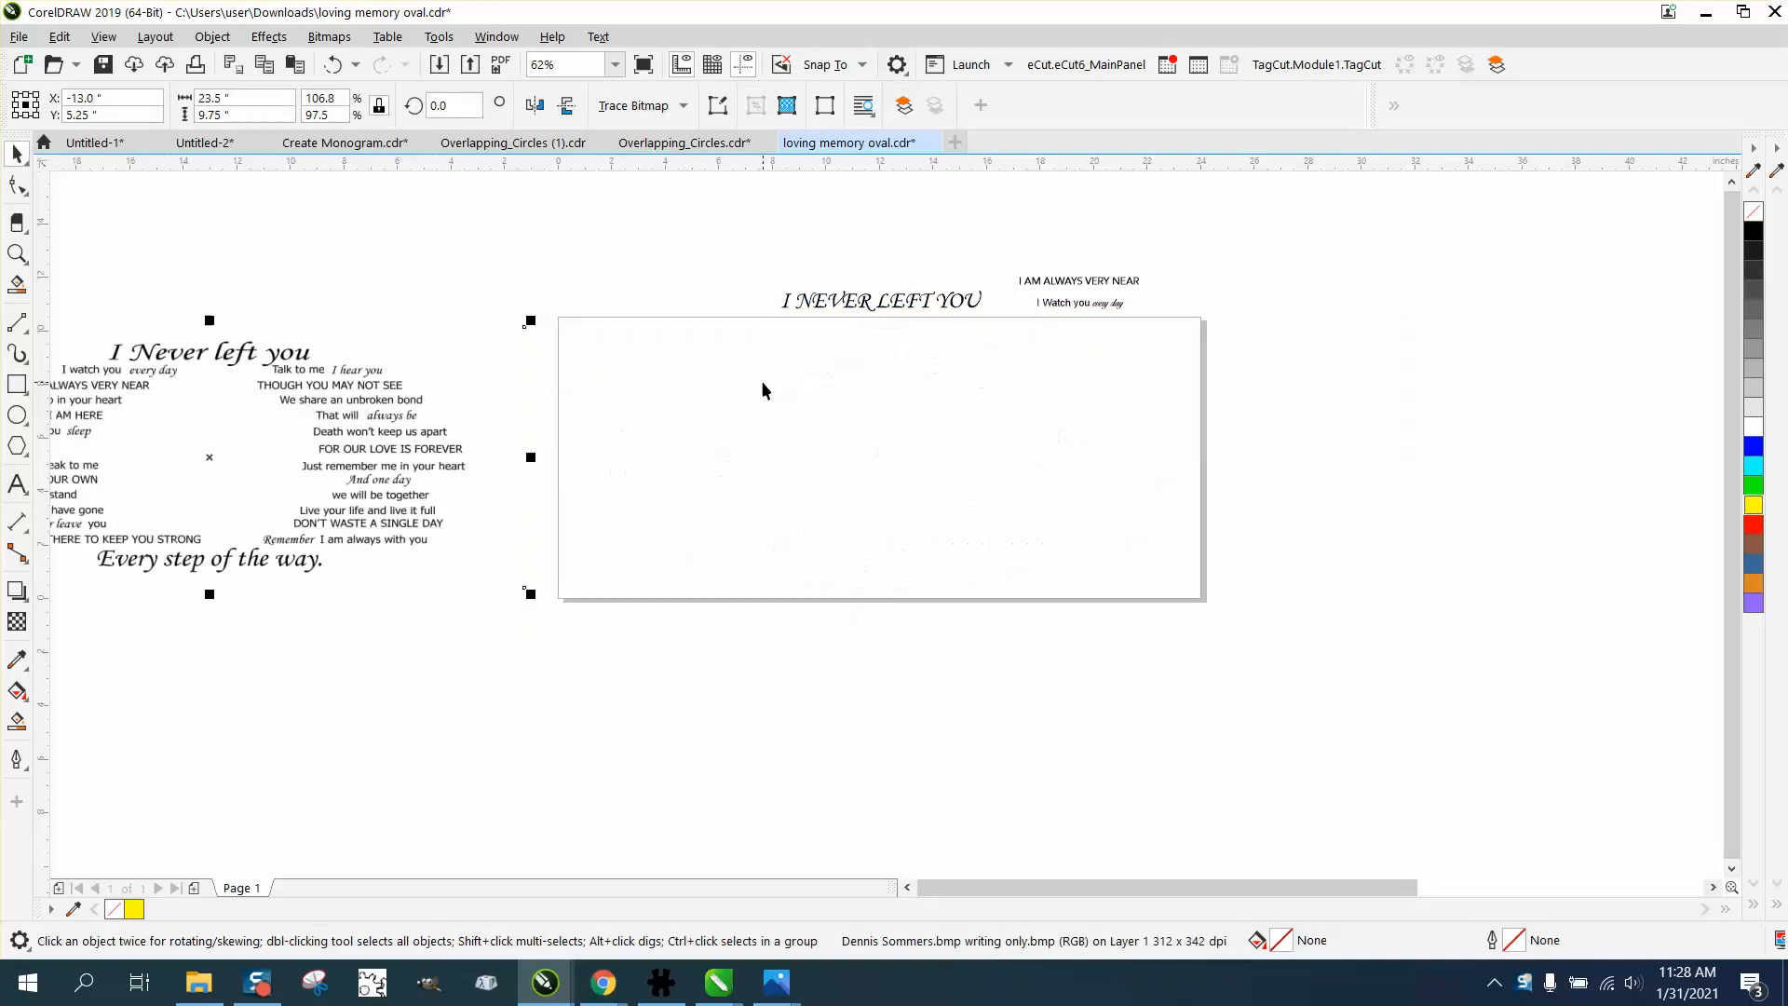
Select the three red ellipses beside the page and move them 50 inches left onto the page.
scroll(1126, 443, "down", 4)
left_click_drag(1212, 399, 1524, 555)
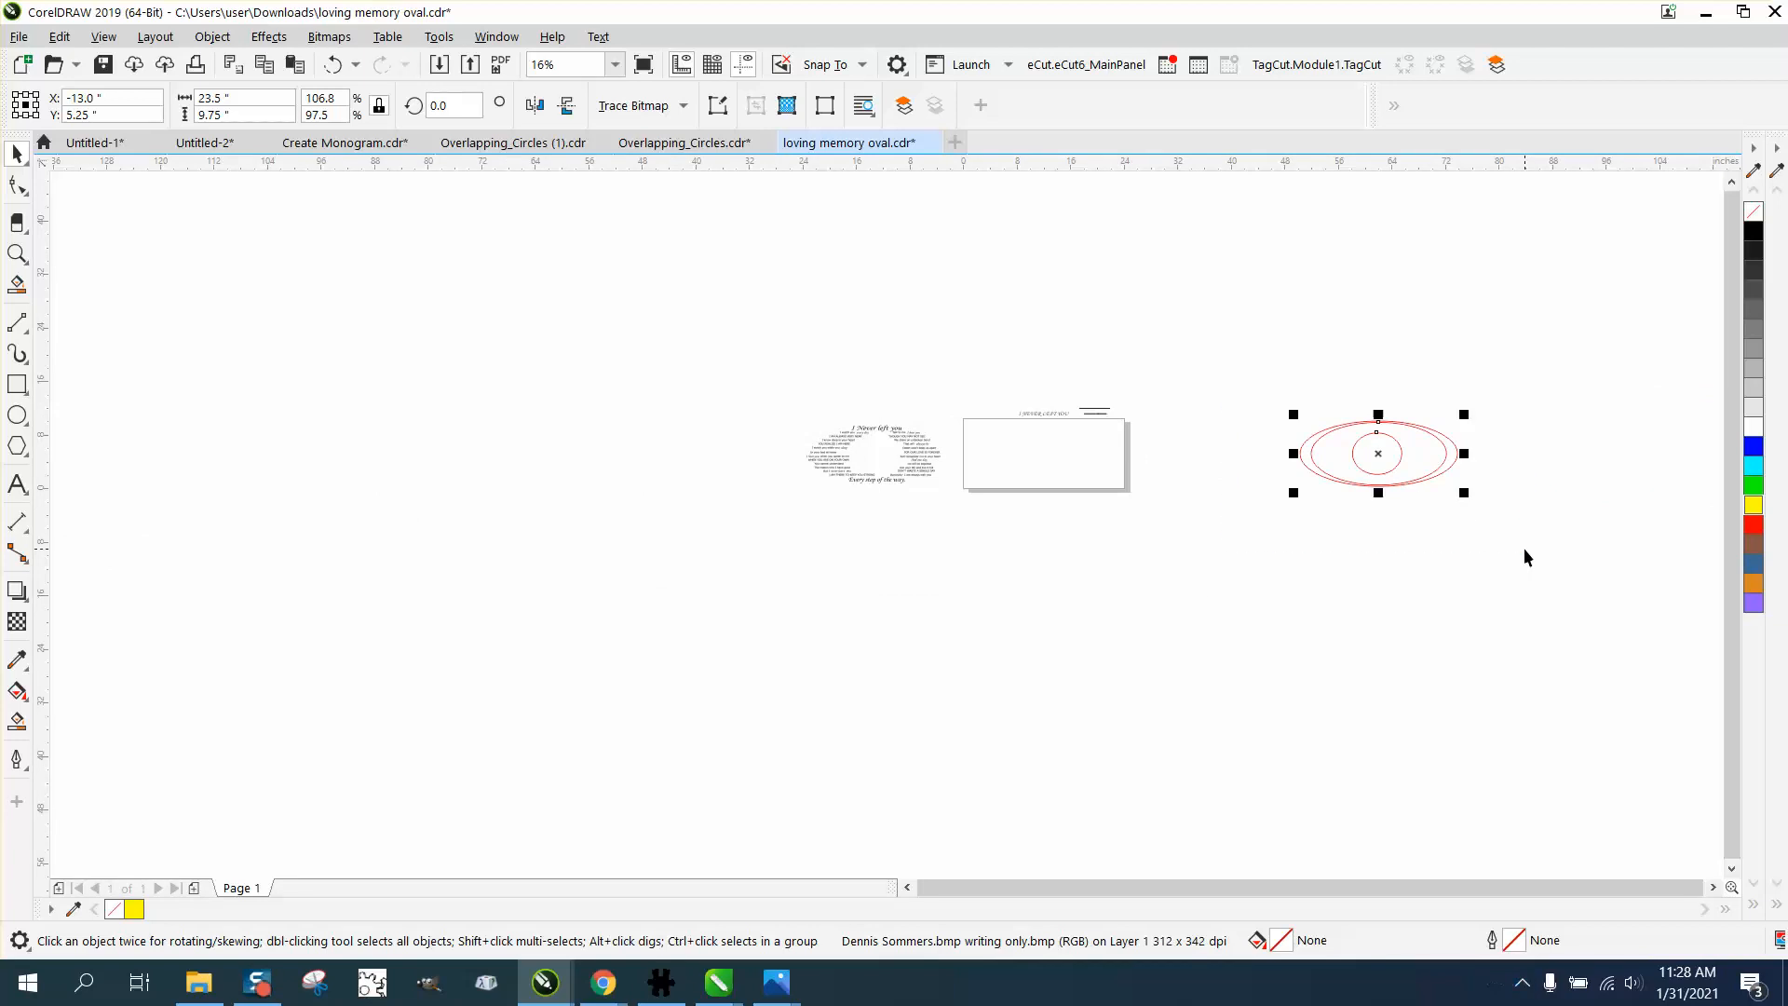
key("Left")
key("Left")
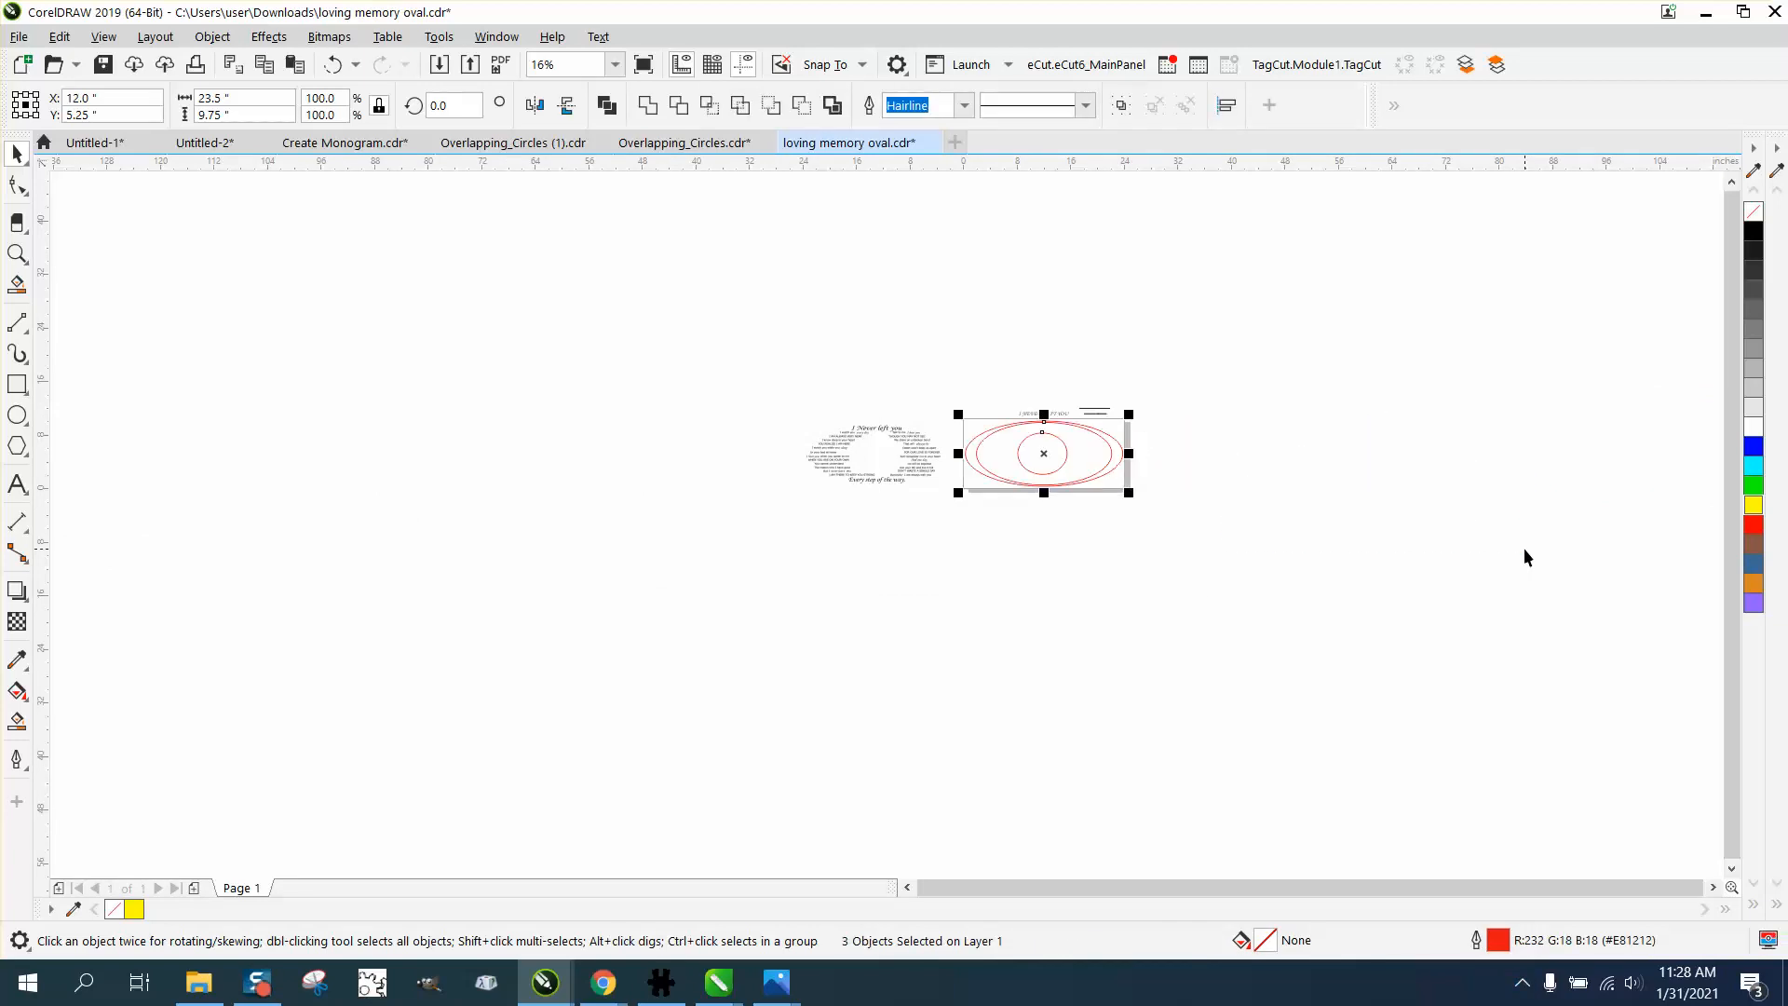
Center the "I NEVER LEFT YOU" text on the page and move it straight up to the top of the ovals.
left_click(17, 253)
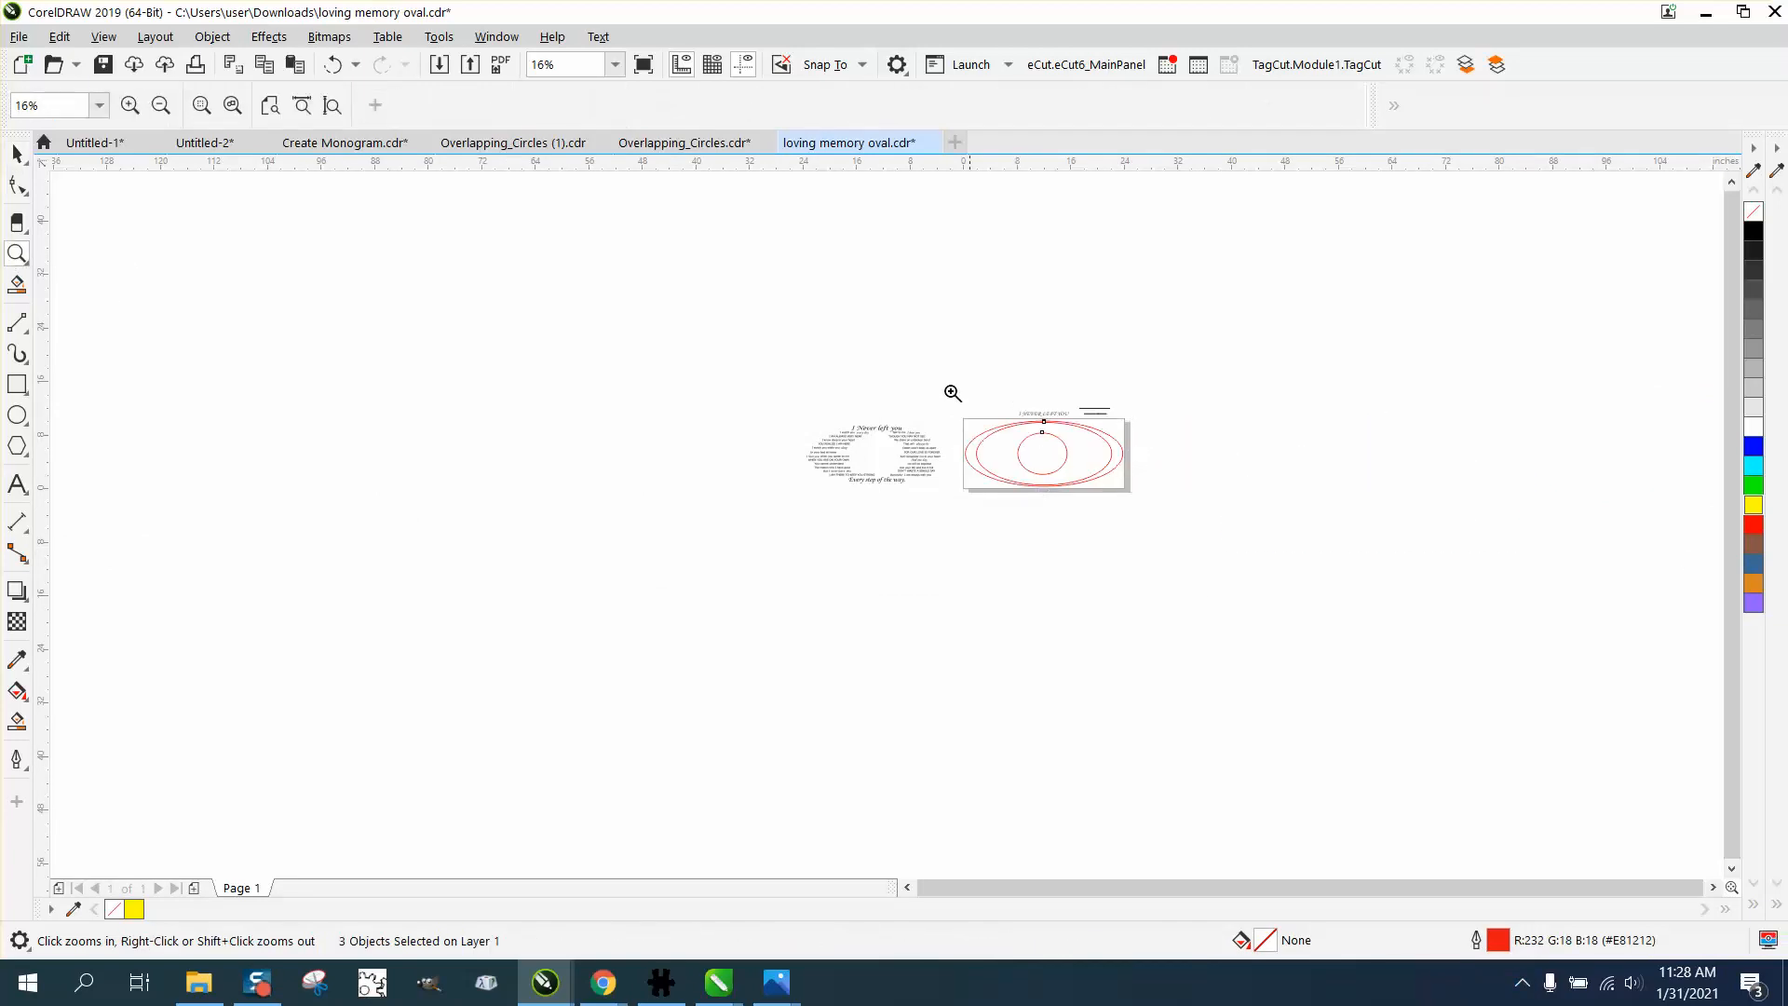
left_click_drag(859, 377, 1222, 556)
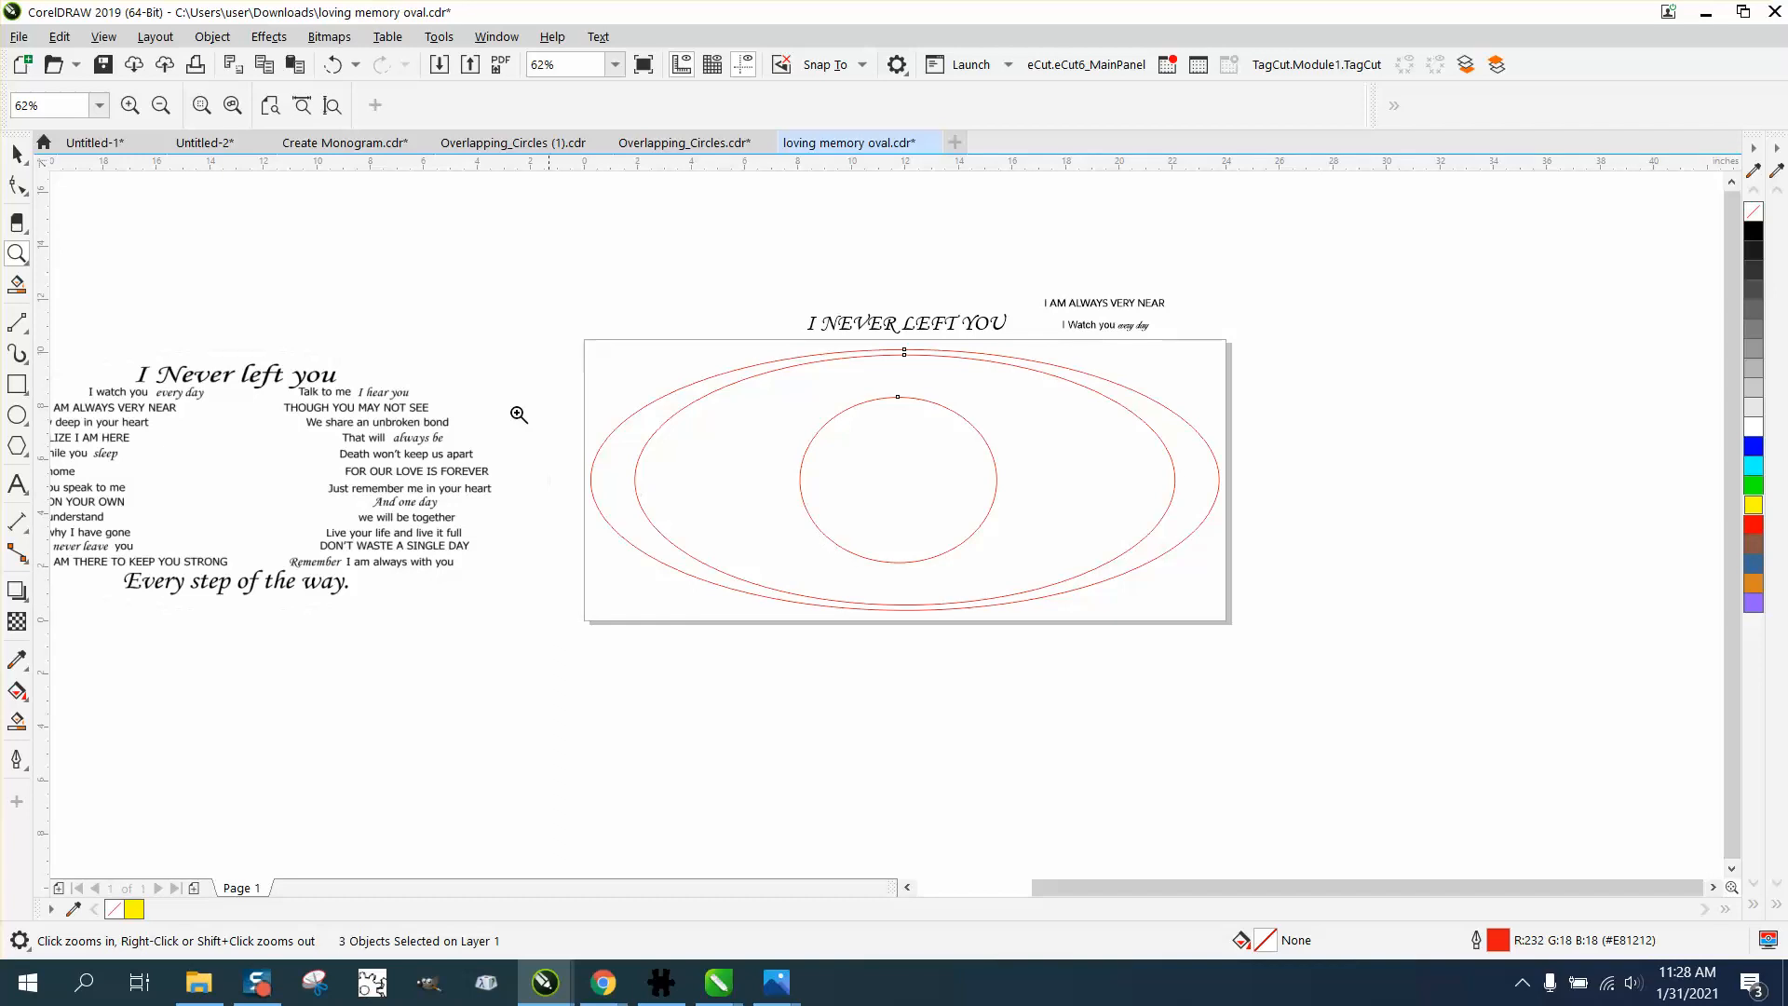
left_click(17, 153)
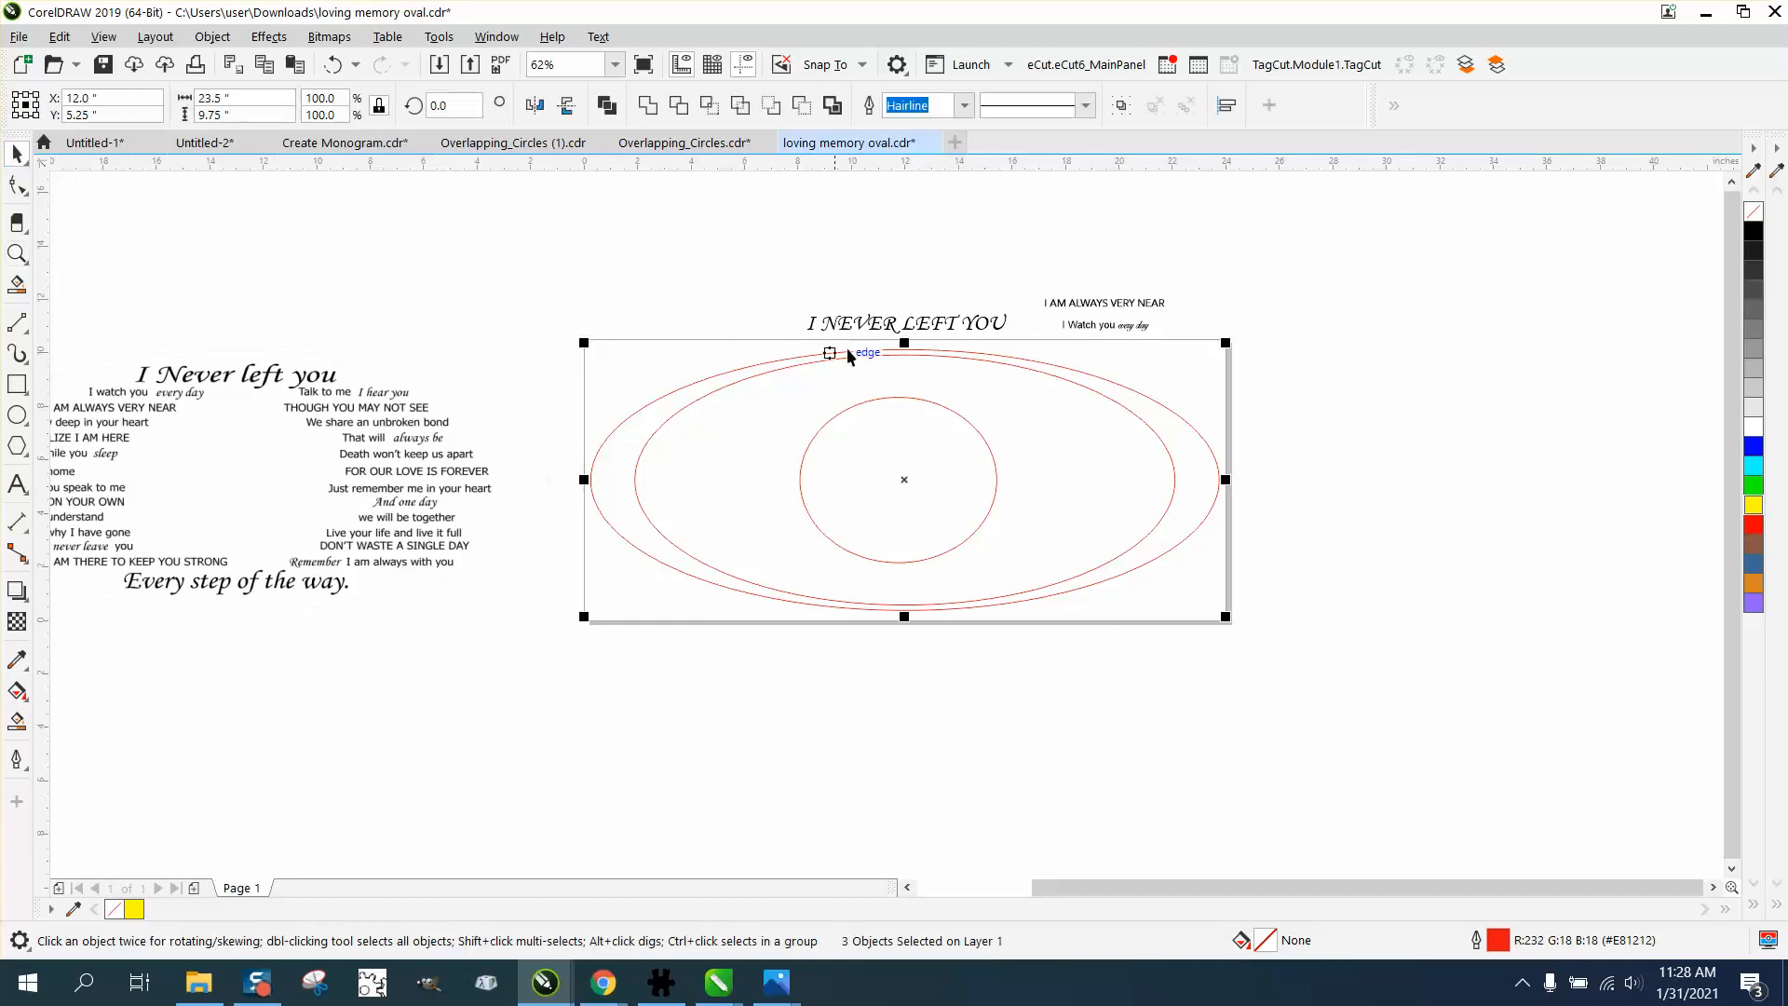
left_click(950, 328)
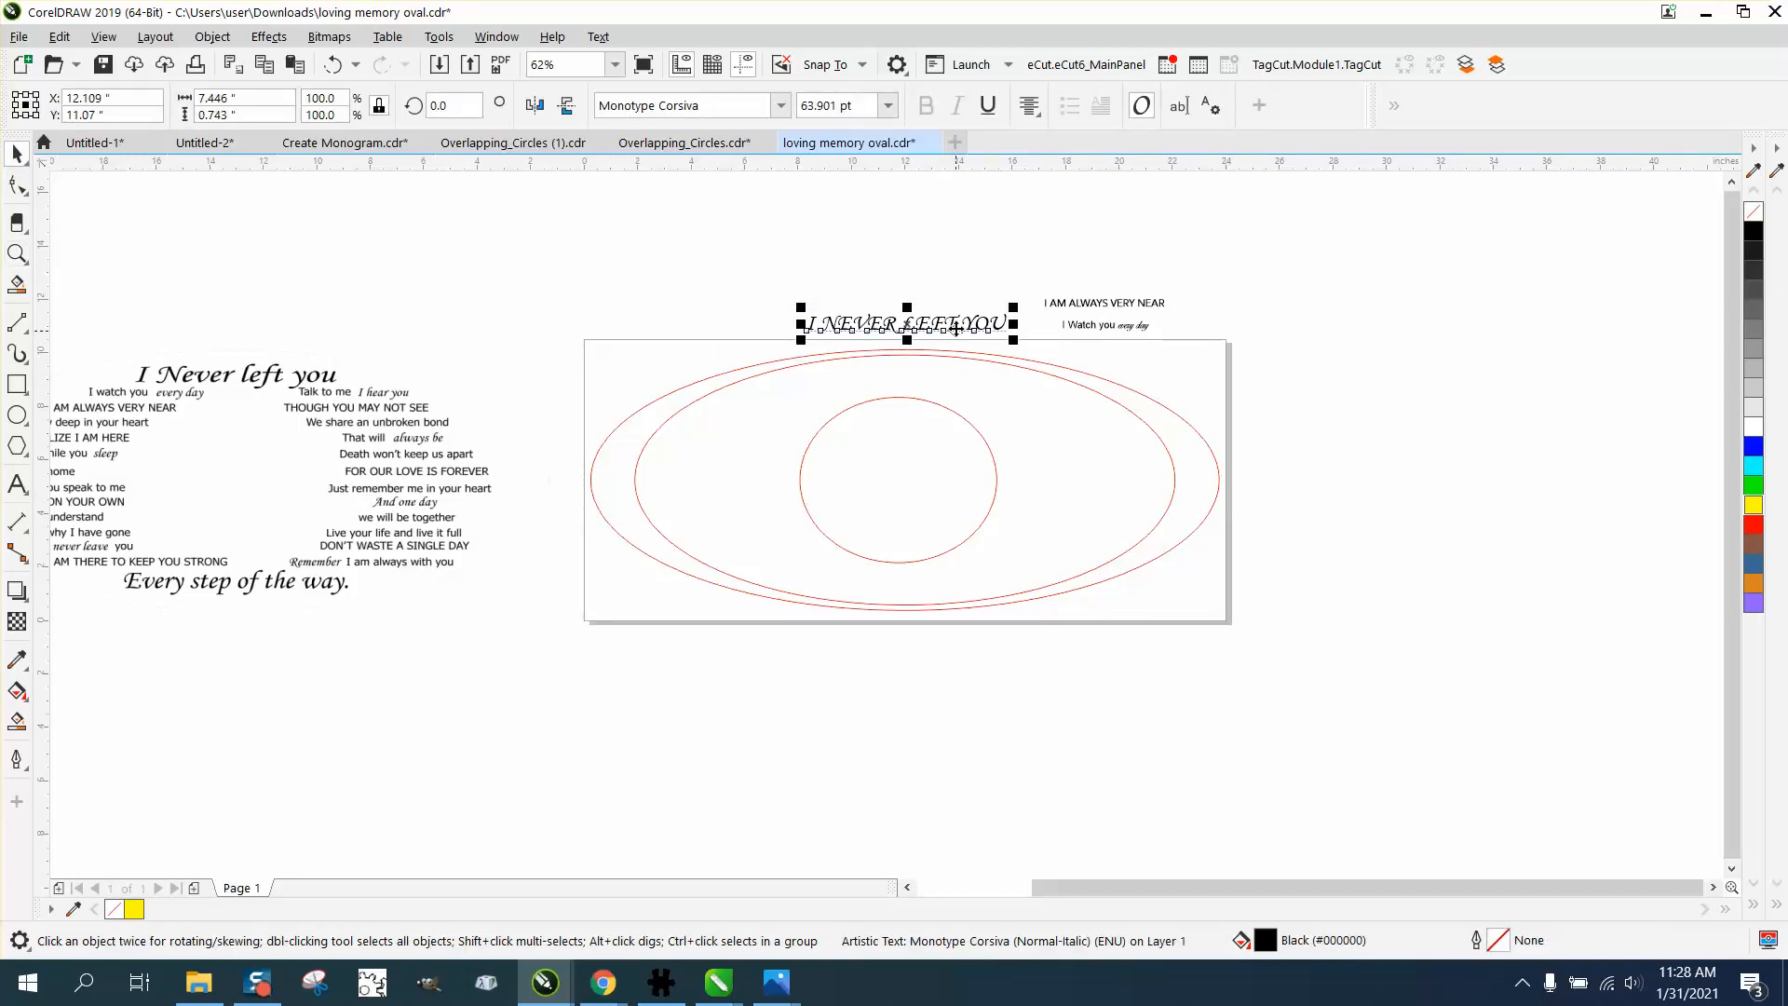
key("p")
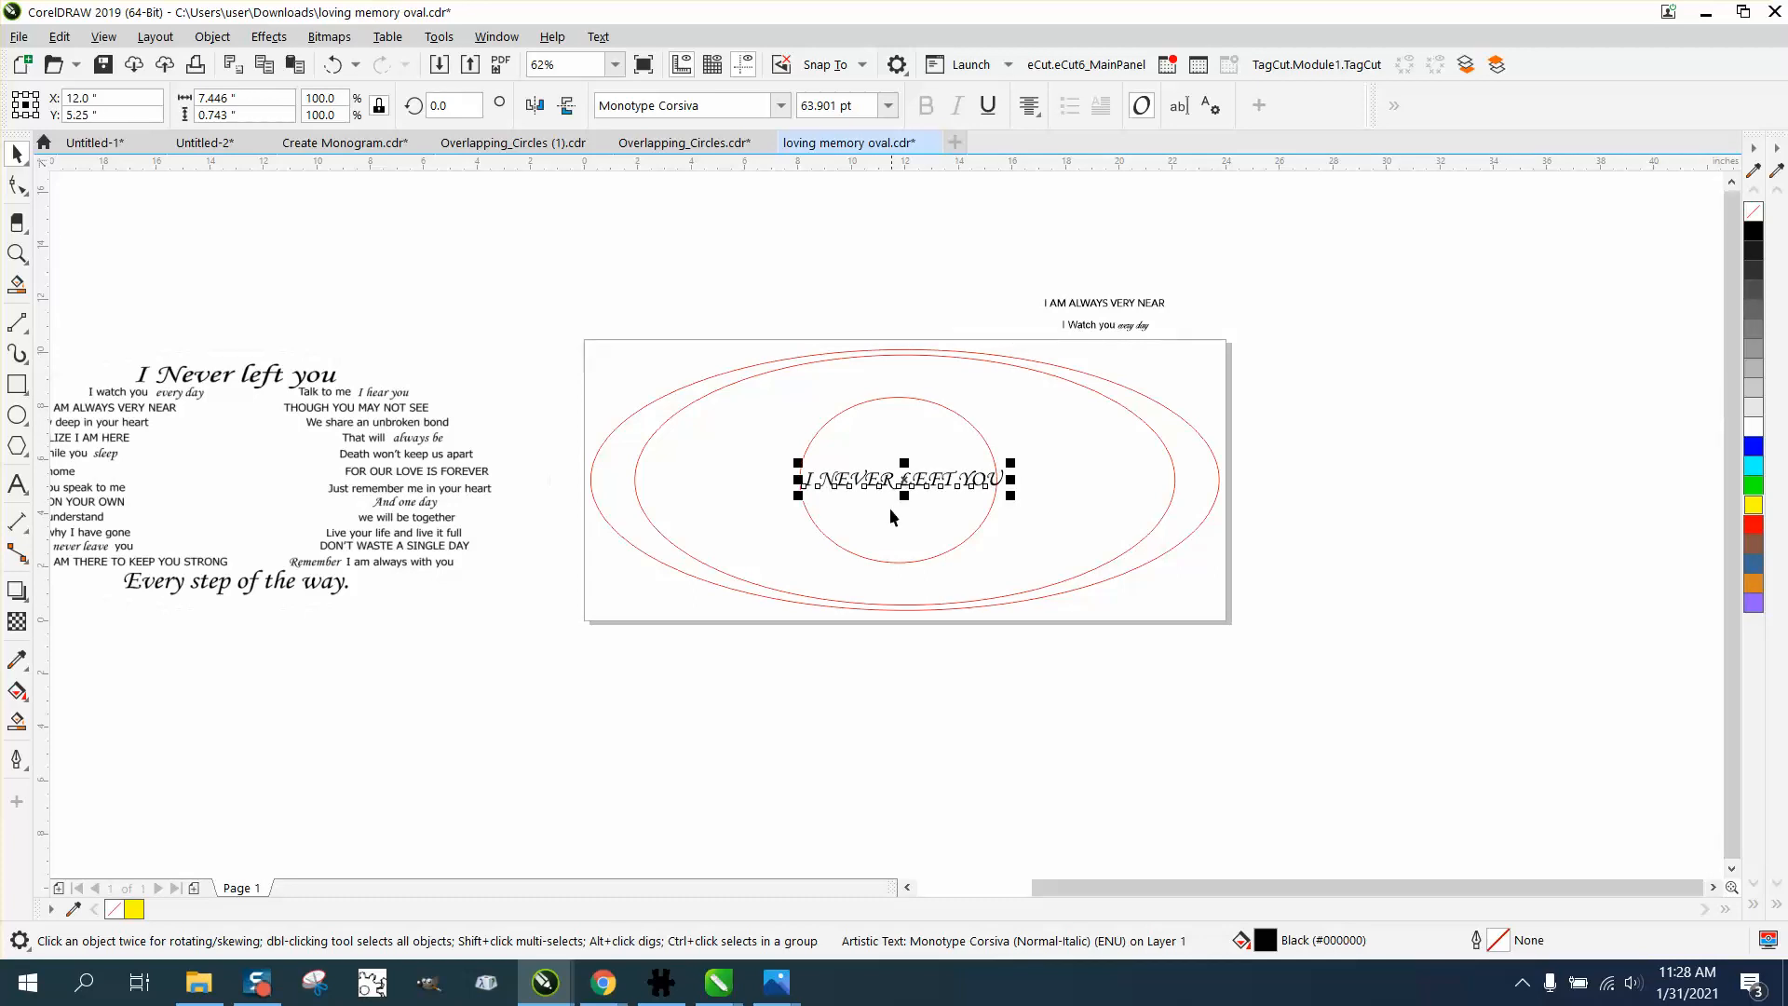
left_click_drag(908, 479, 909, 376)
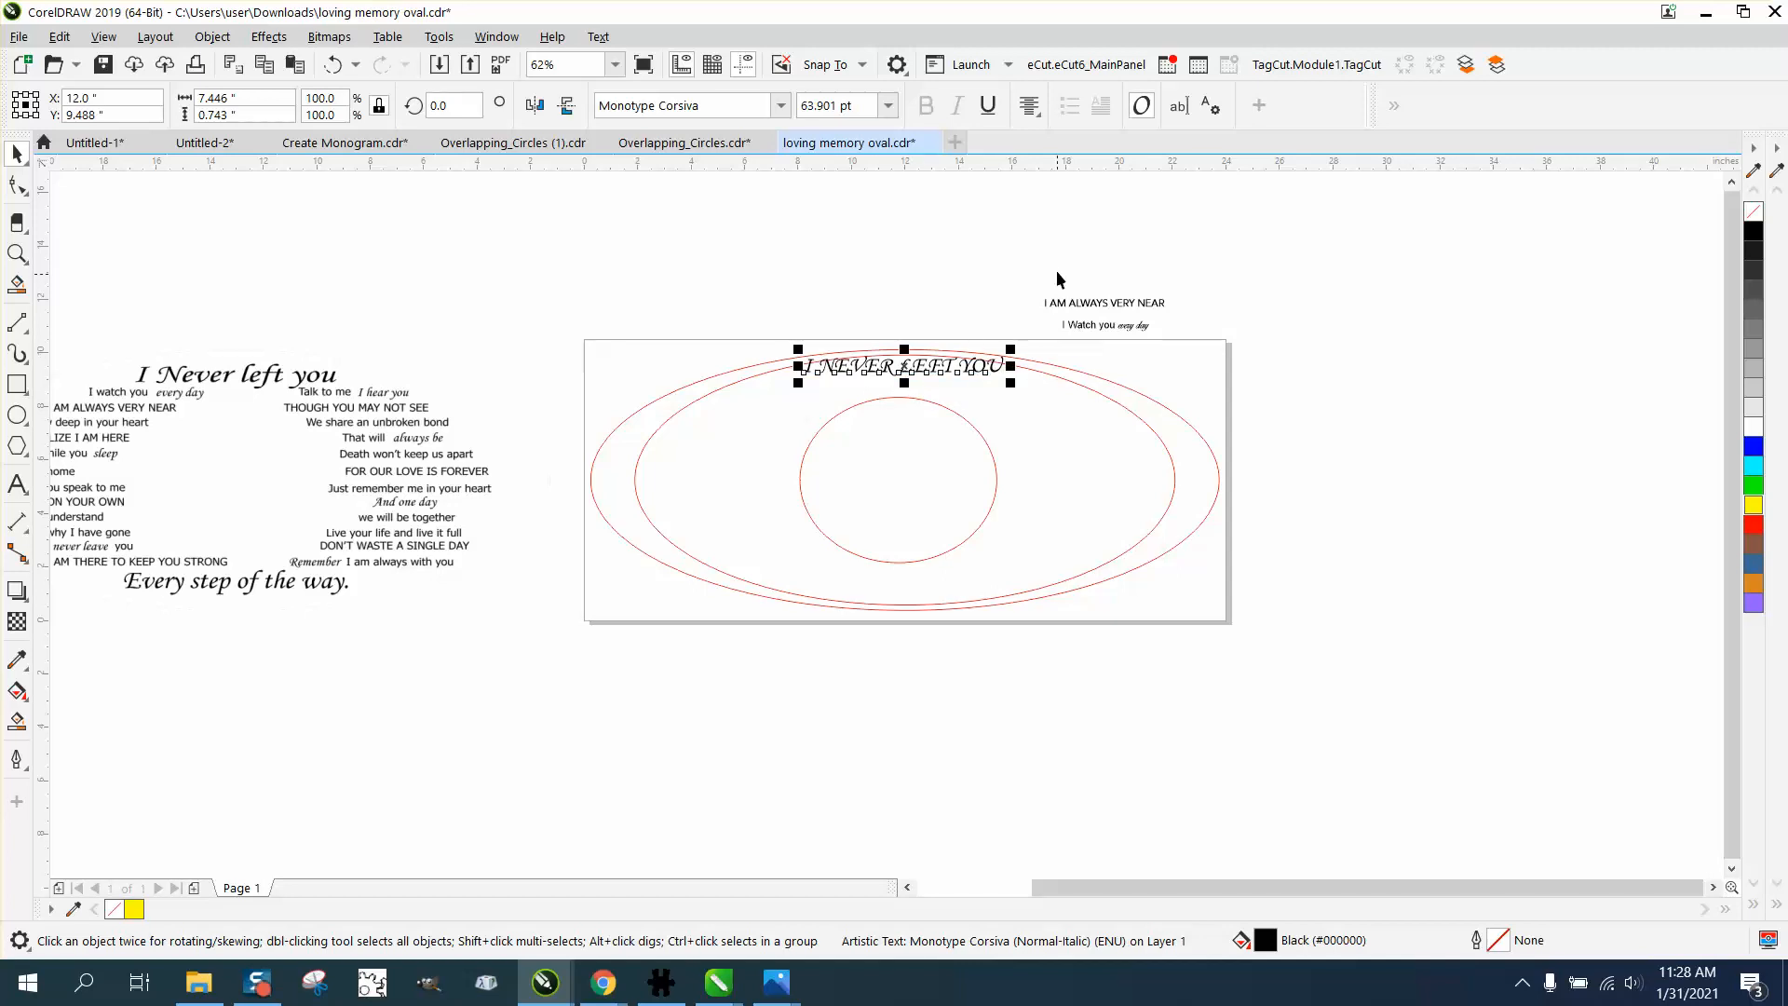
Place the "I Watch you every day" and "I AM ALWAYS VERY NEAR" lines beneath the heading, in the oval's upper left.
left_click(1099, 328)
left_click_drag(1102, 325, 764, 398)
left_click(1096, 301)
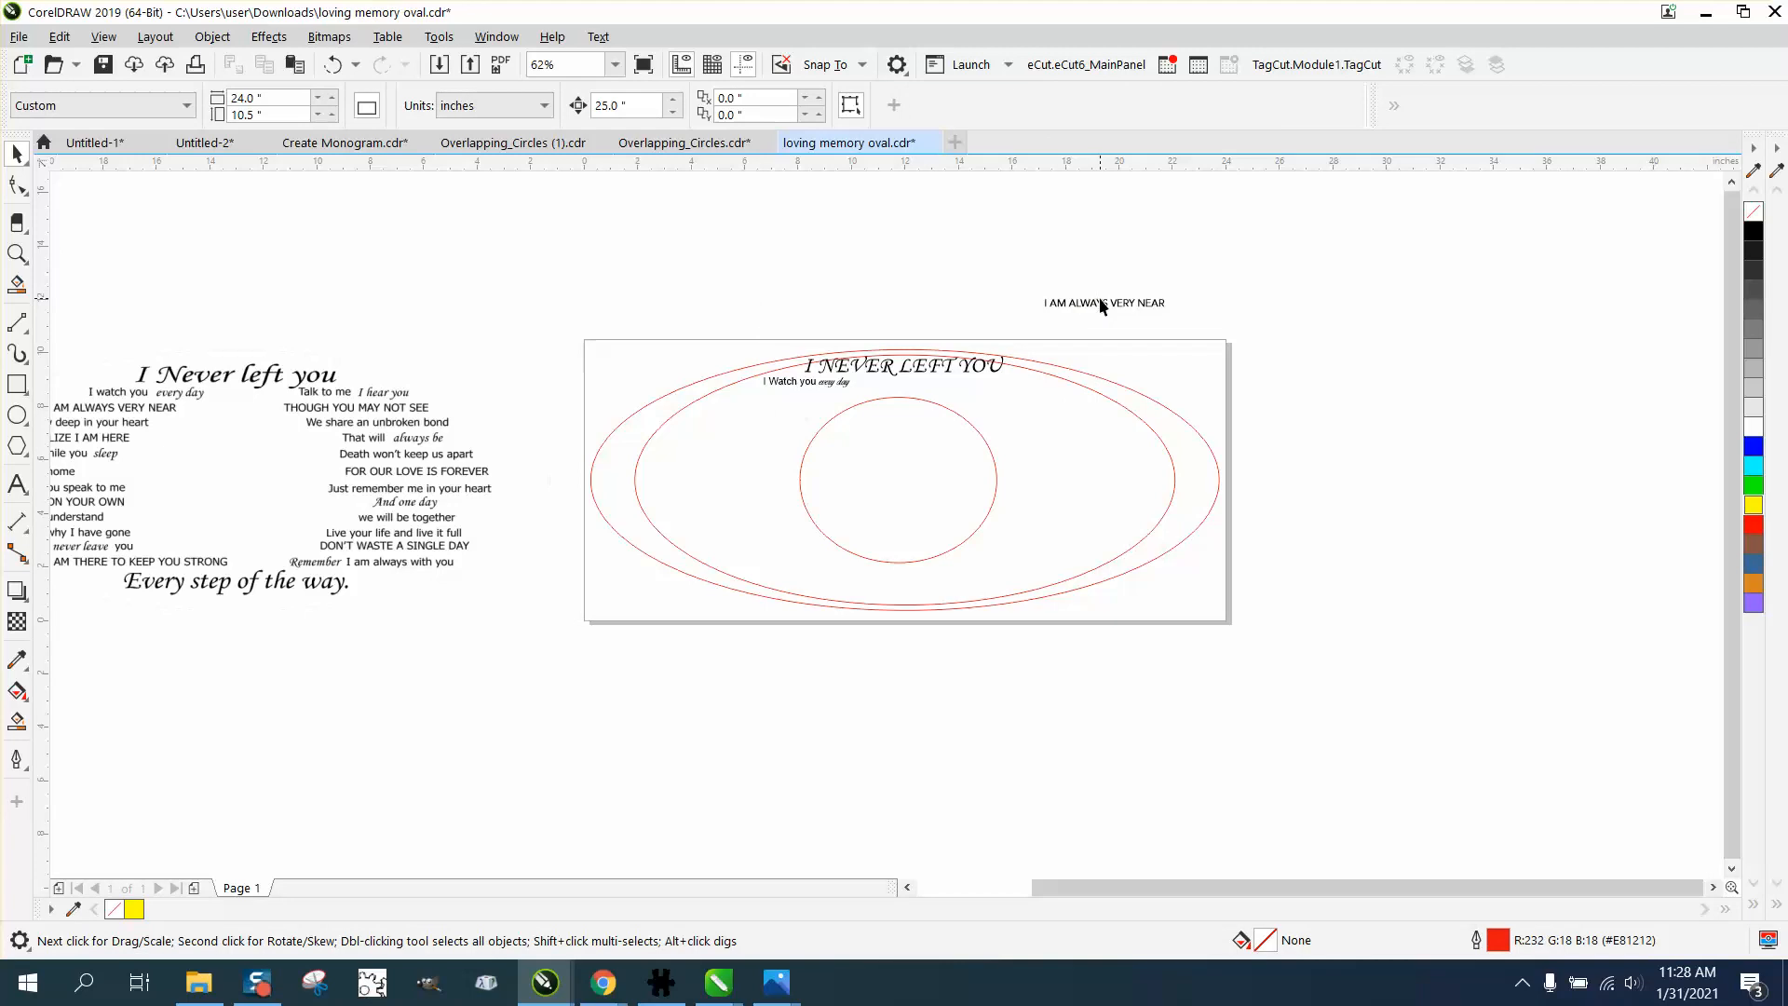
left_click_drag(1099, 300, 798, 385)
left_click_drag(1085, 312, 762, 408)
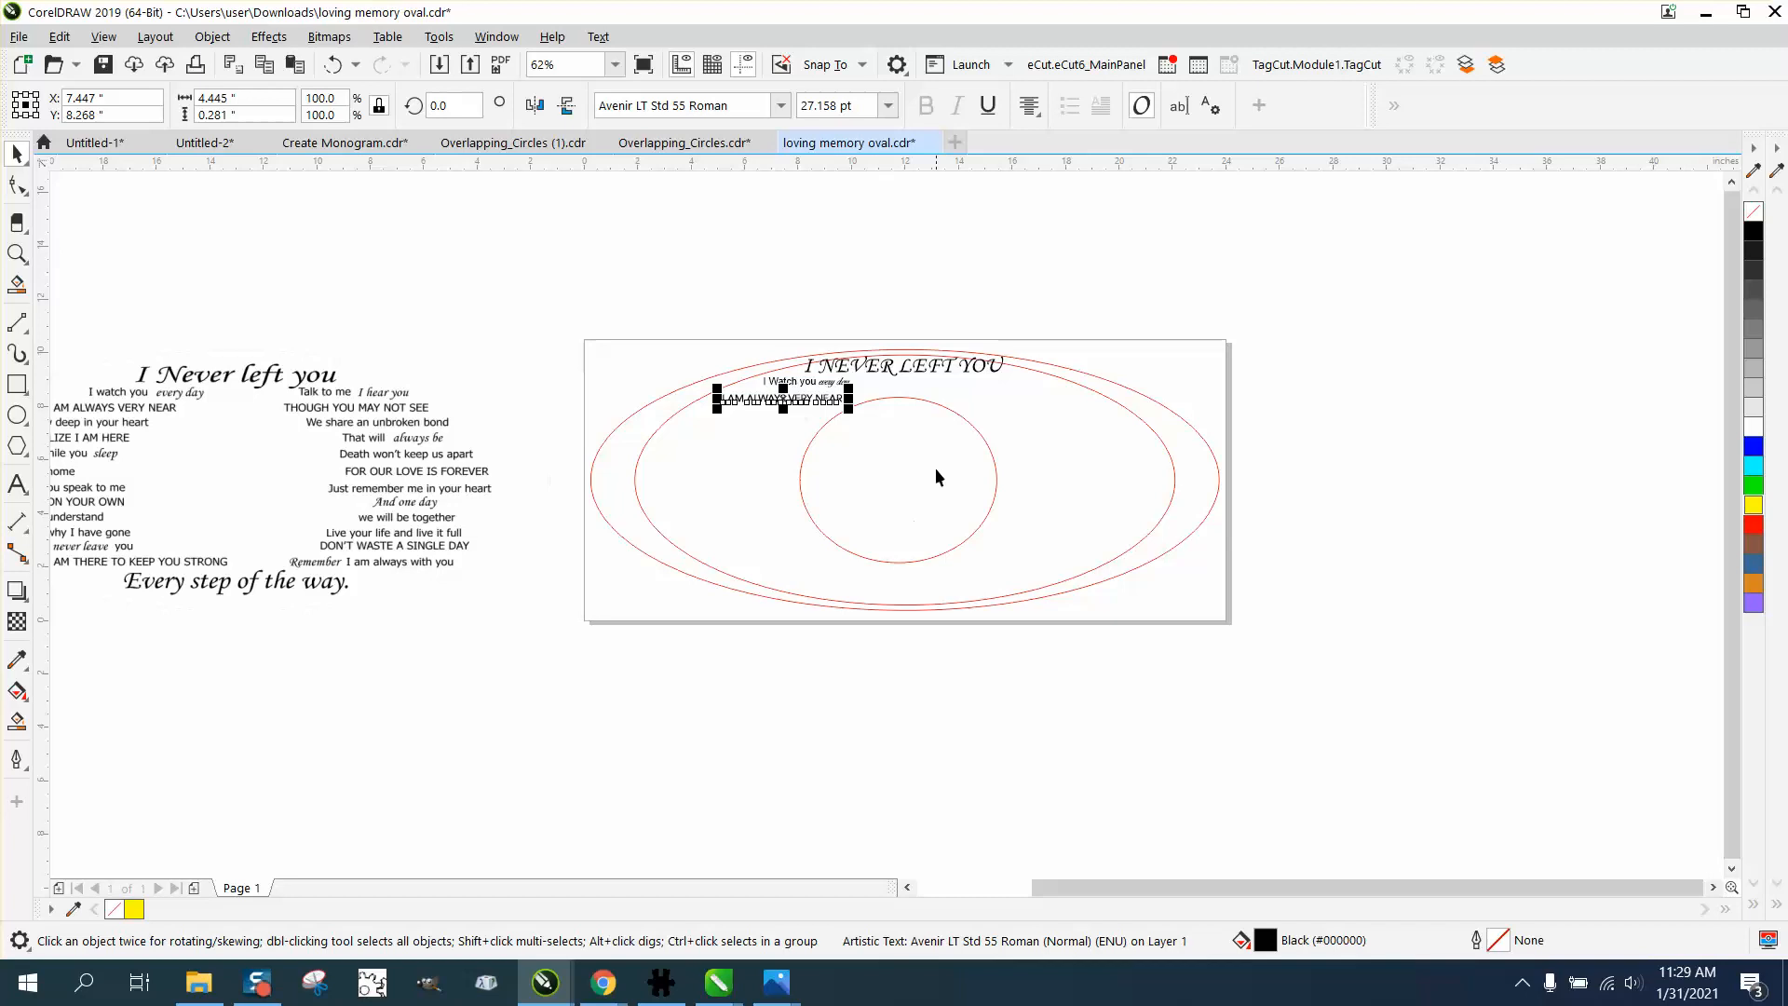
Move the "I AM ALWAYS VERY NEAR" line up so it overlaps the "I Watch you every day" line.
left_click(1211, 450)
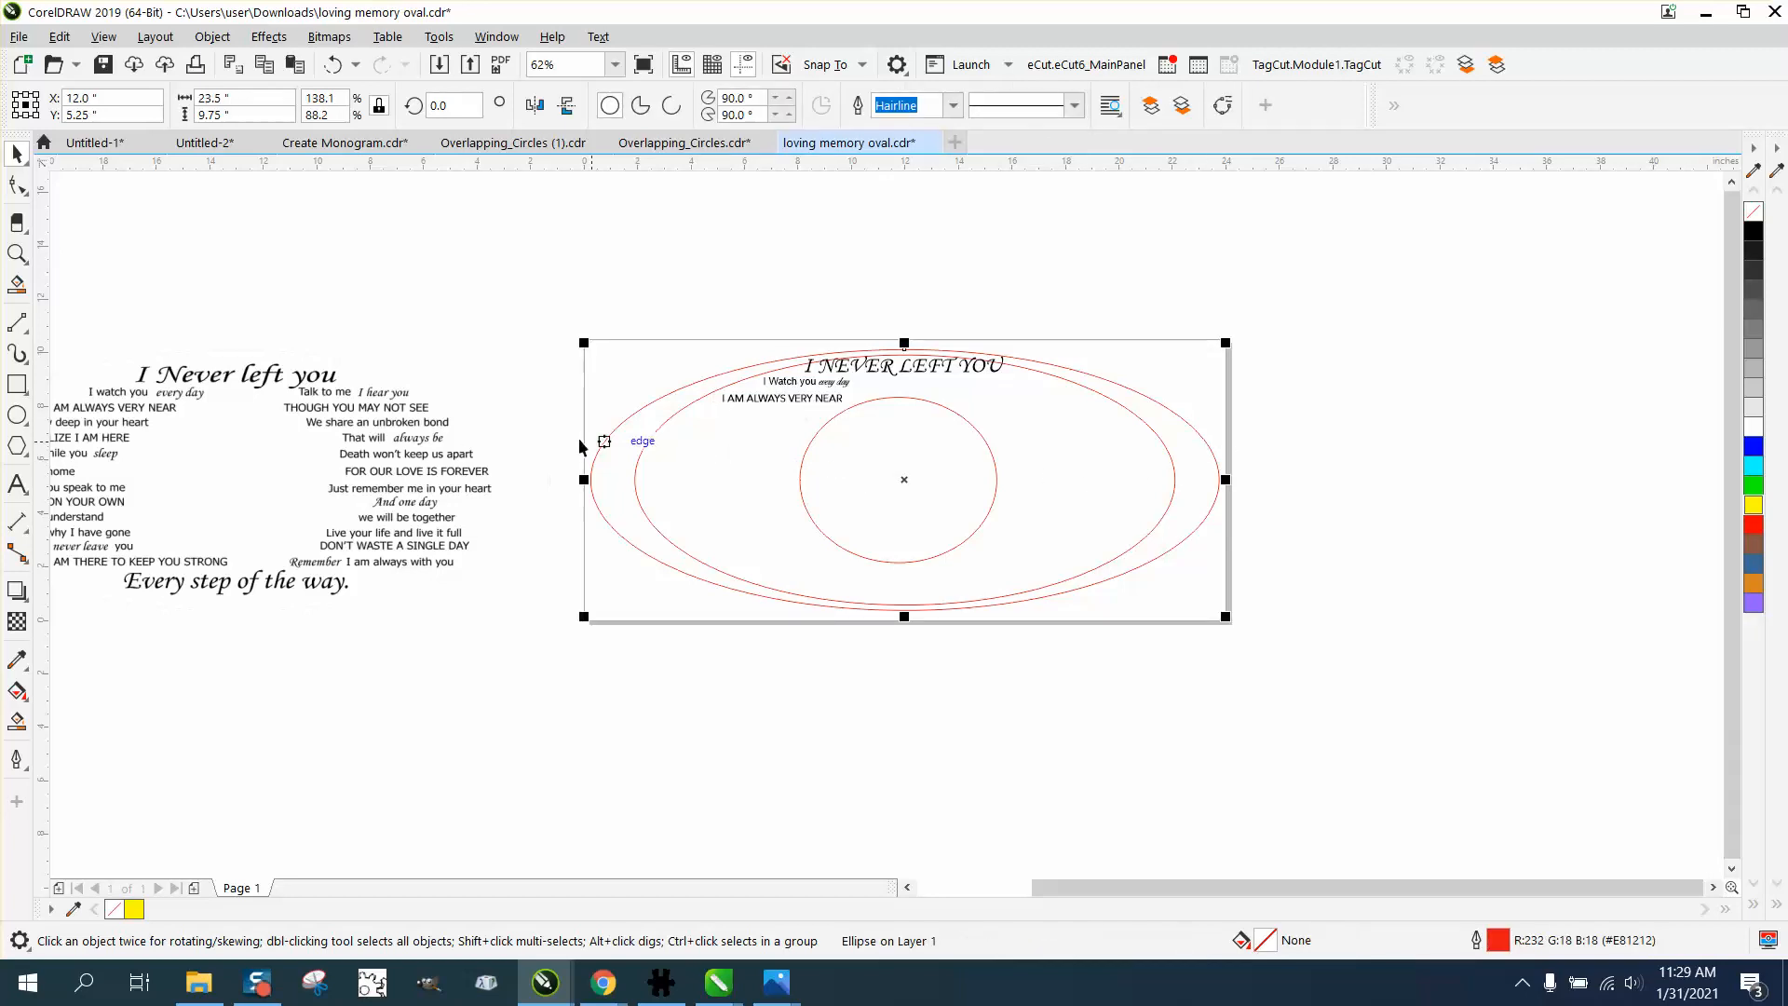
left_click(17, 253)
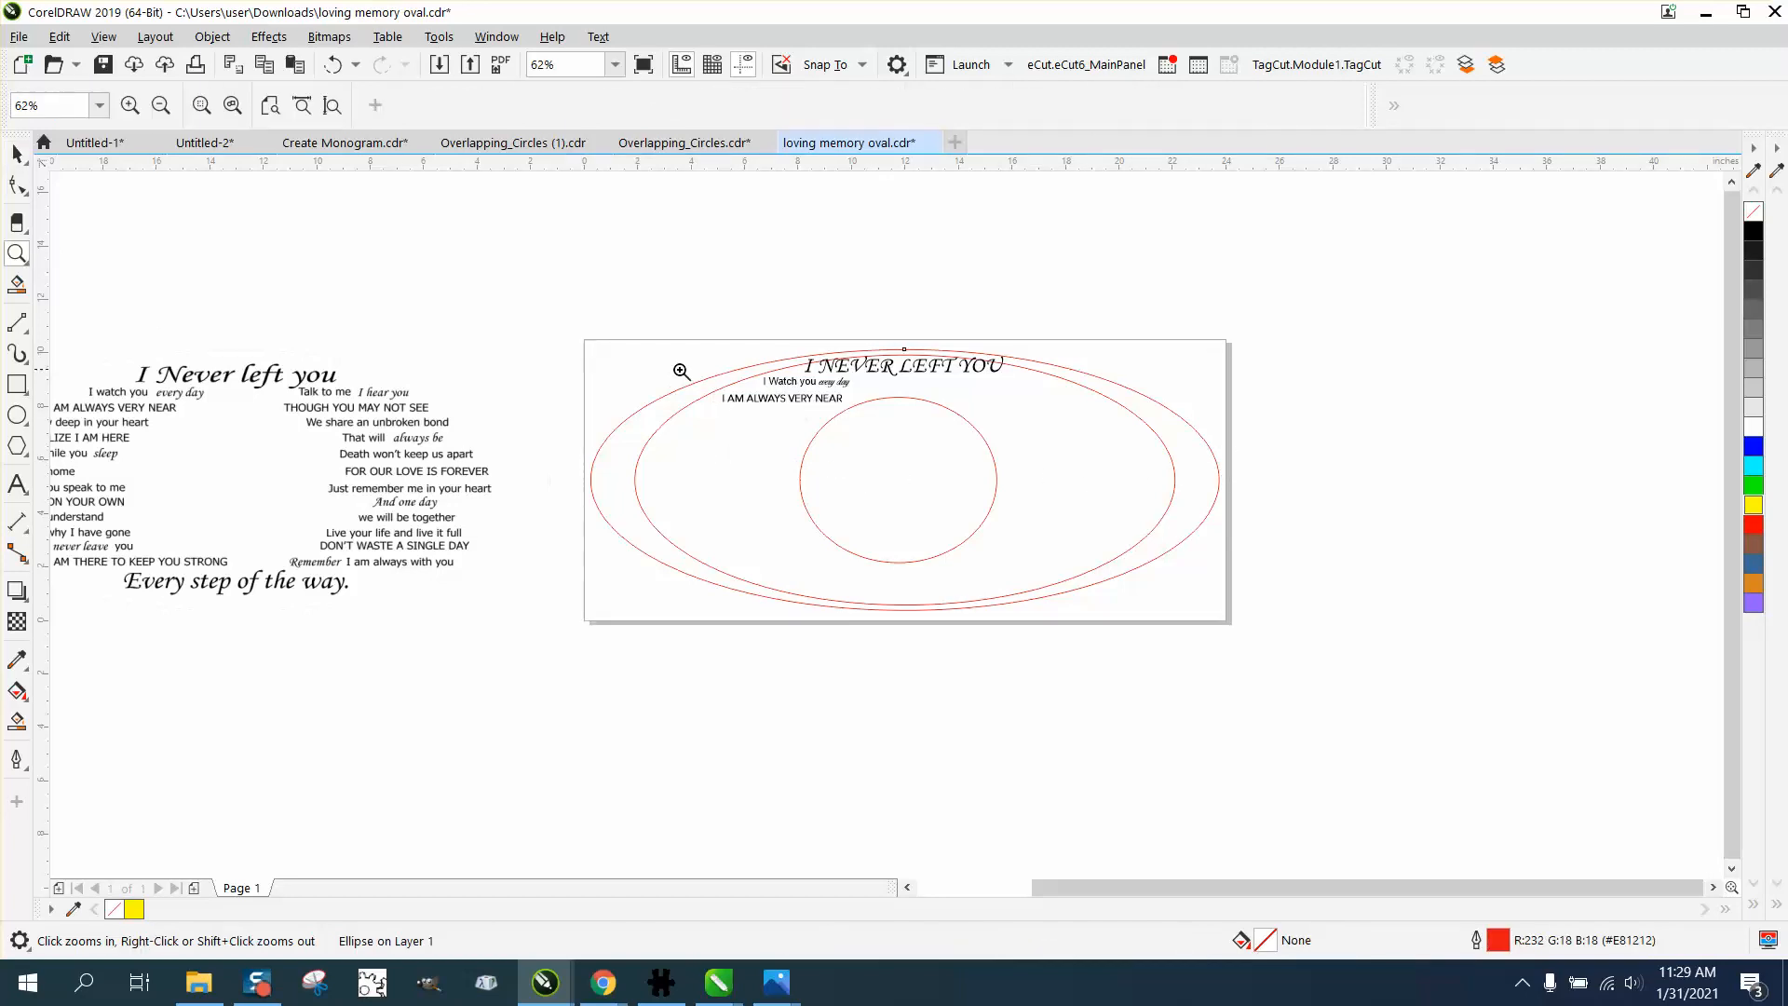
left_click_drag(608, 335, 1081, 588)
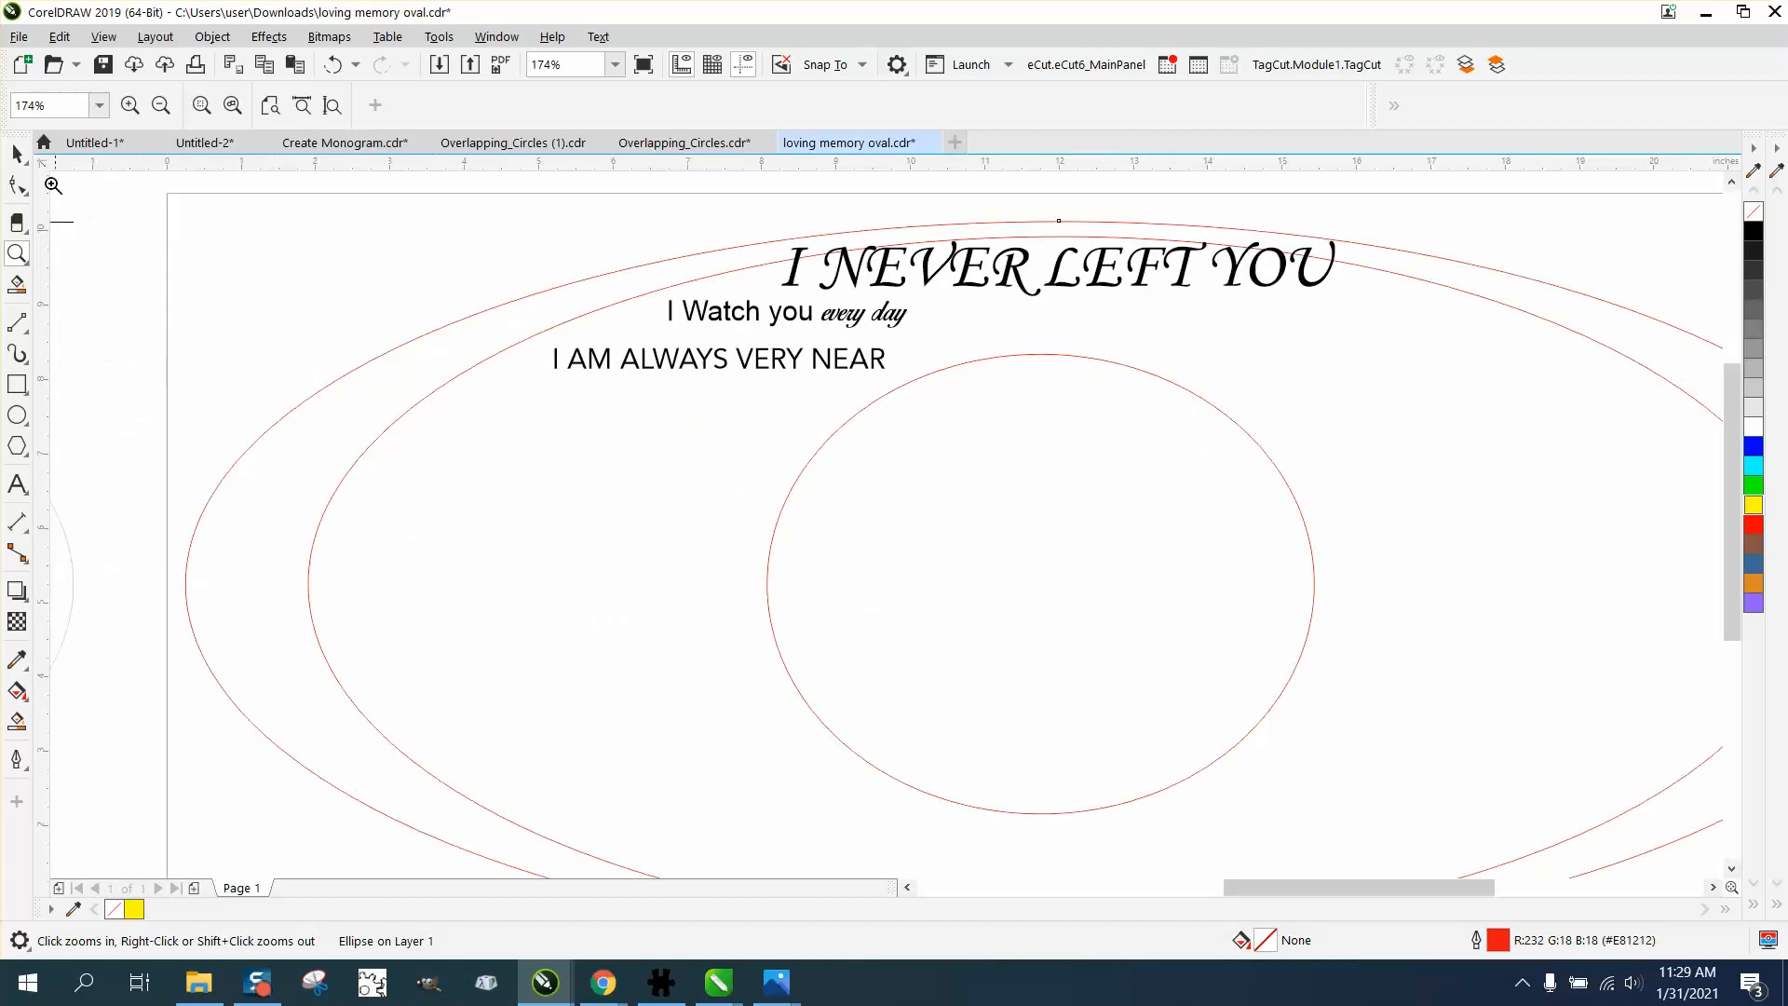
left_click(17, 154)
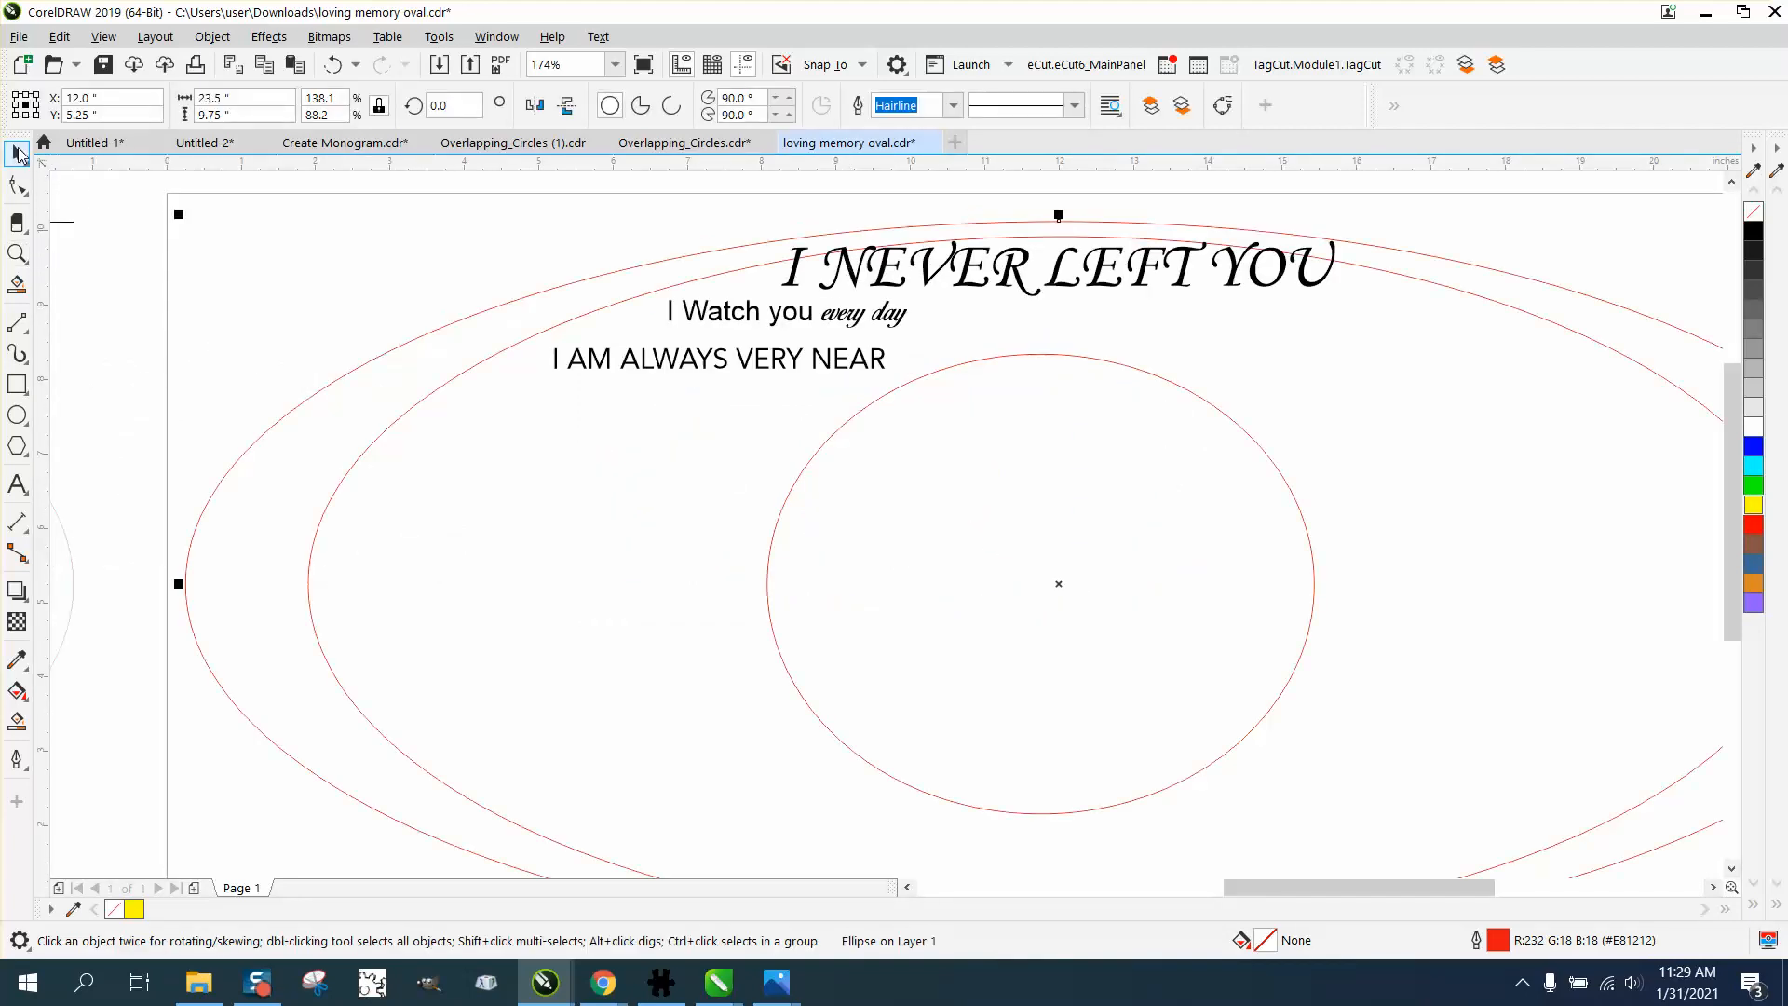
left_click(95, 186)
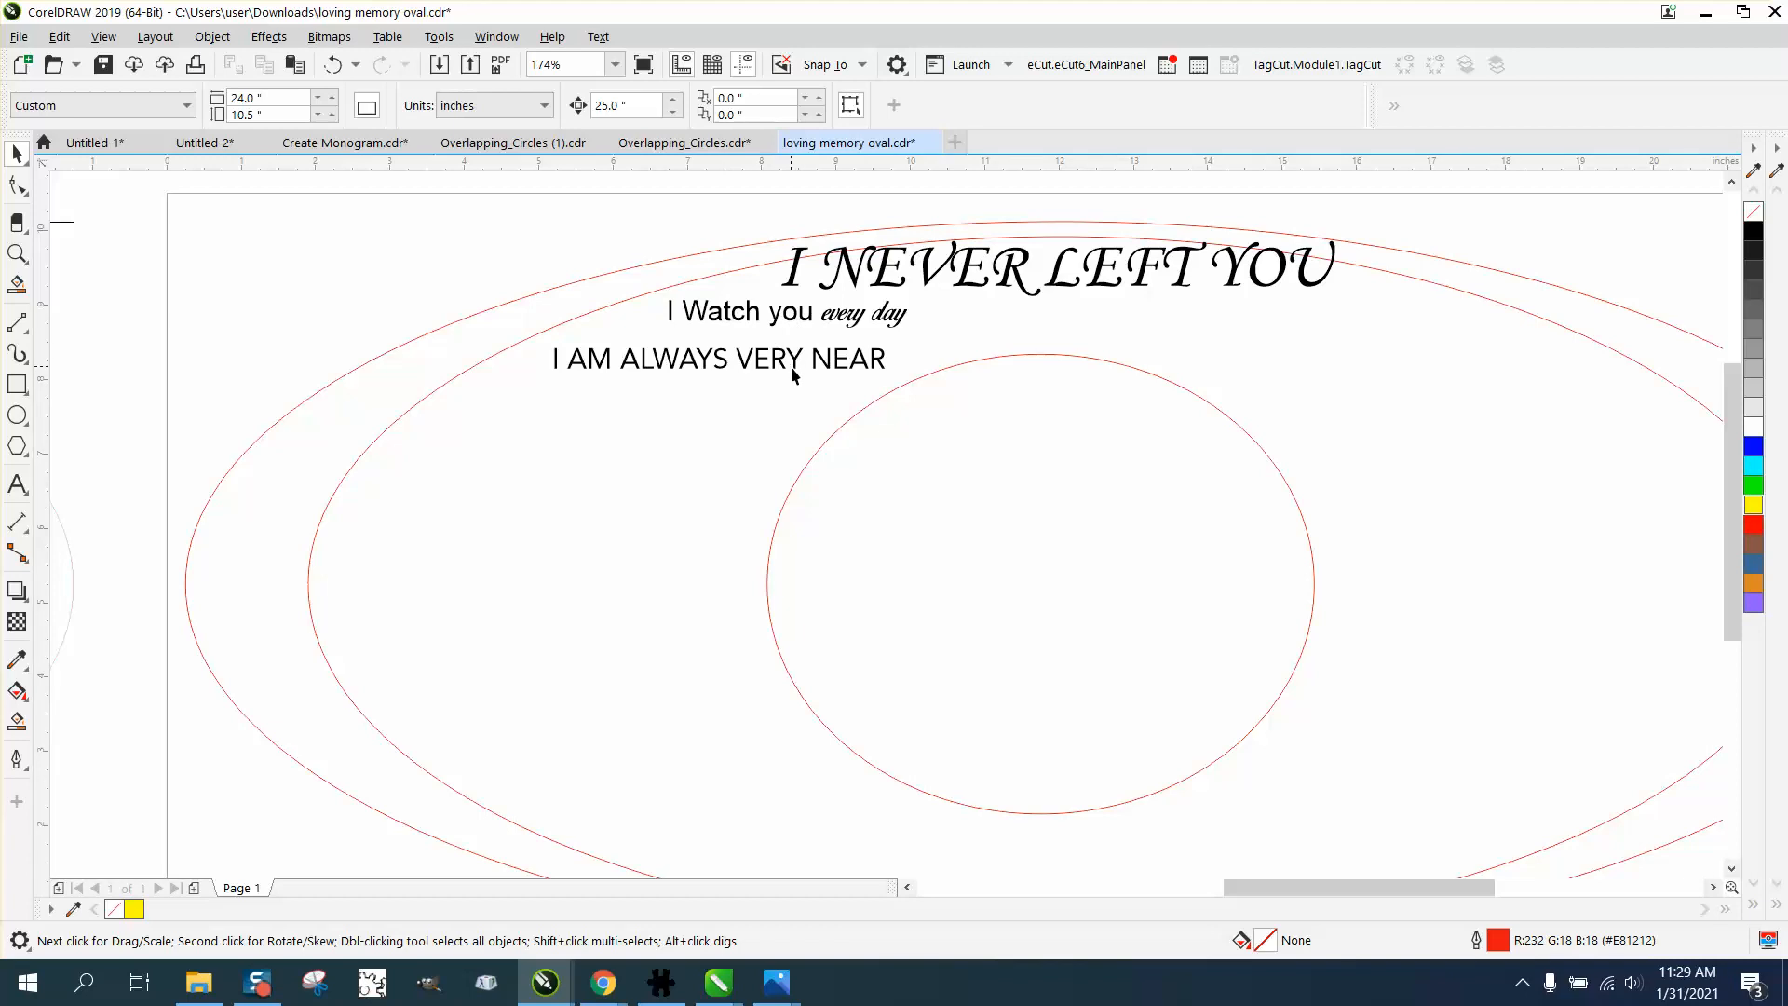
left_click_drag(796, 374, 826, 328)
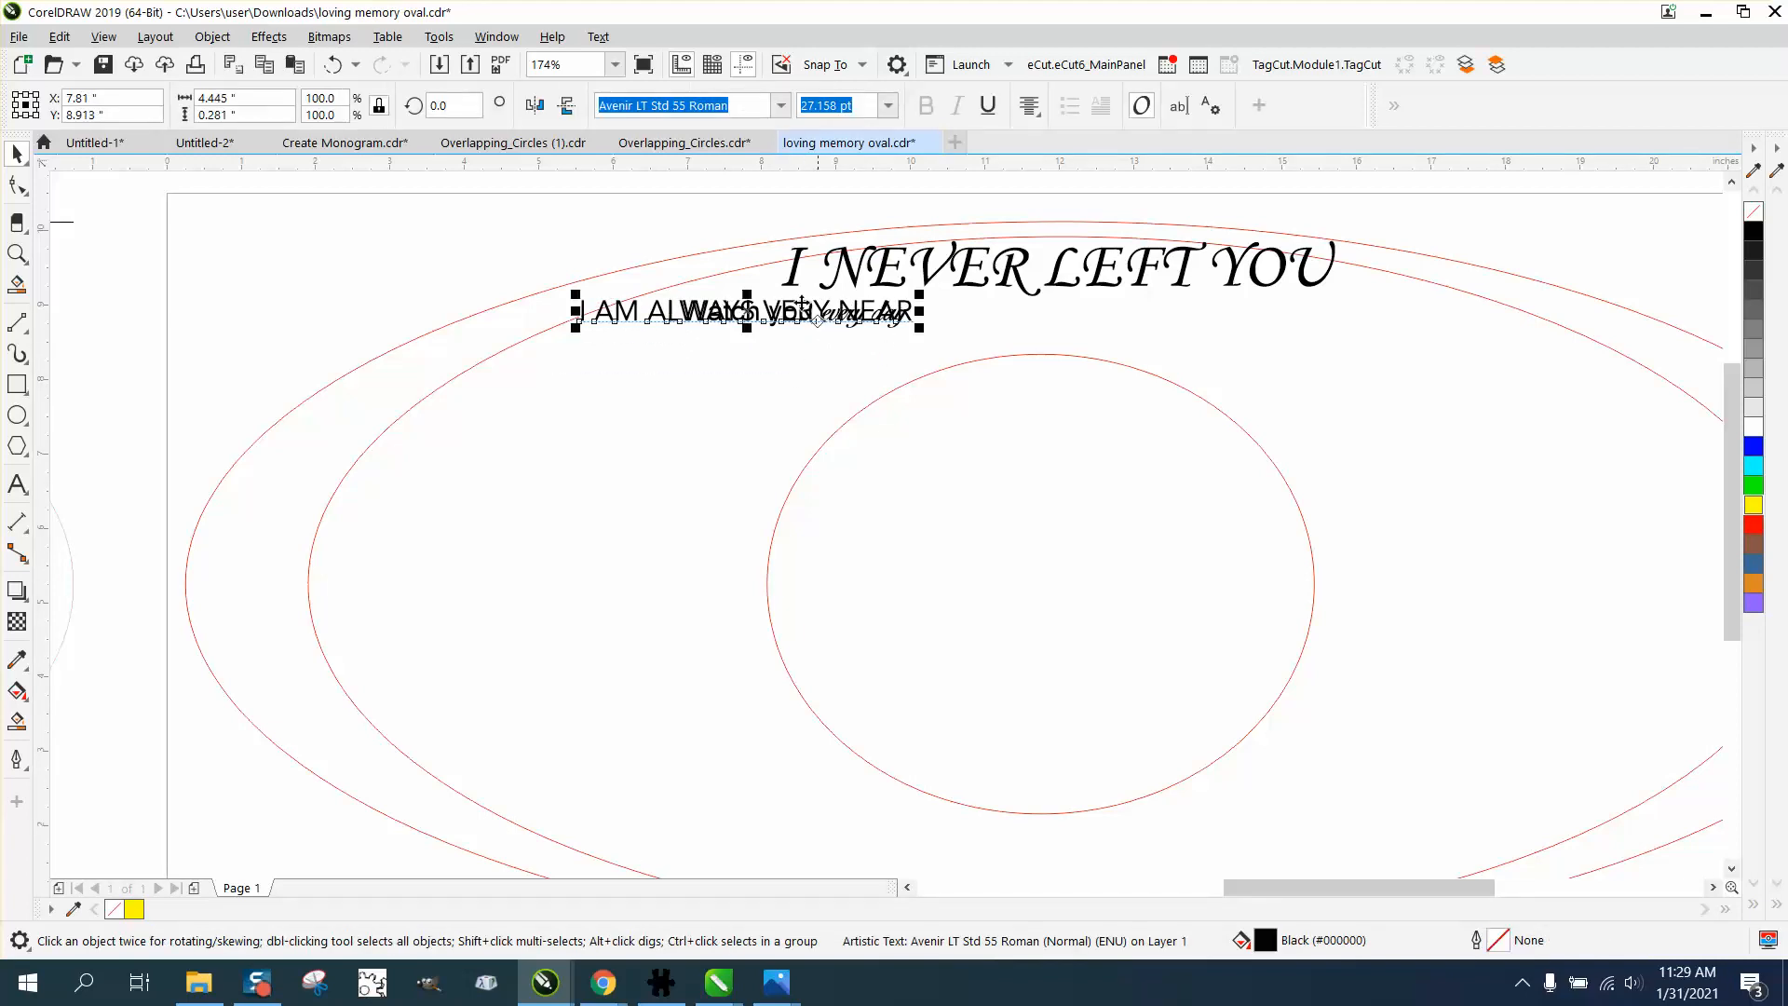
Set the nudge distance to 0.25 inches and nudge "I AM ALWAYS VERY NEAR" down 0.5 inches and left 0.5 inches.
left_click(726, 220)
left_click(610, 106)
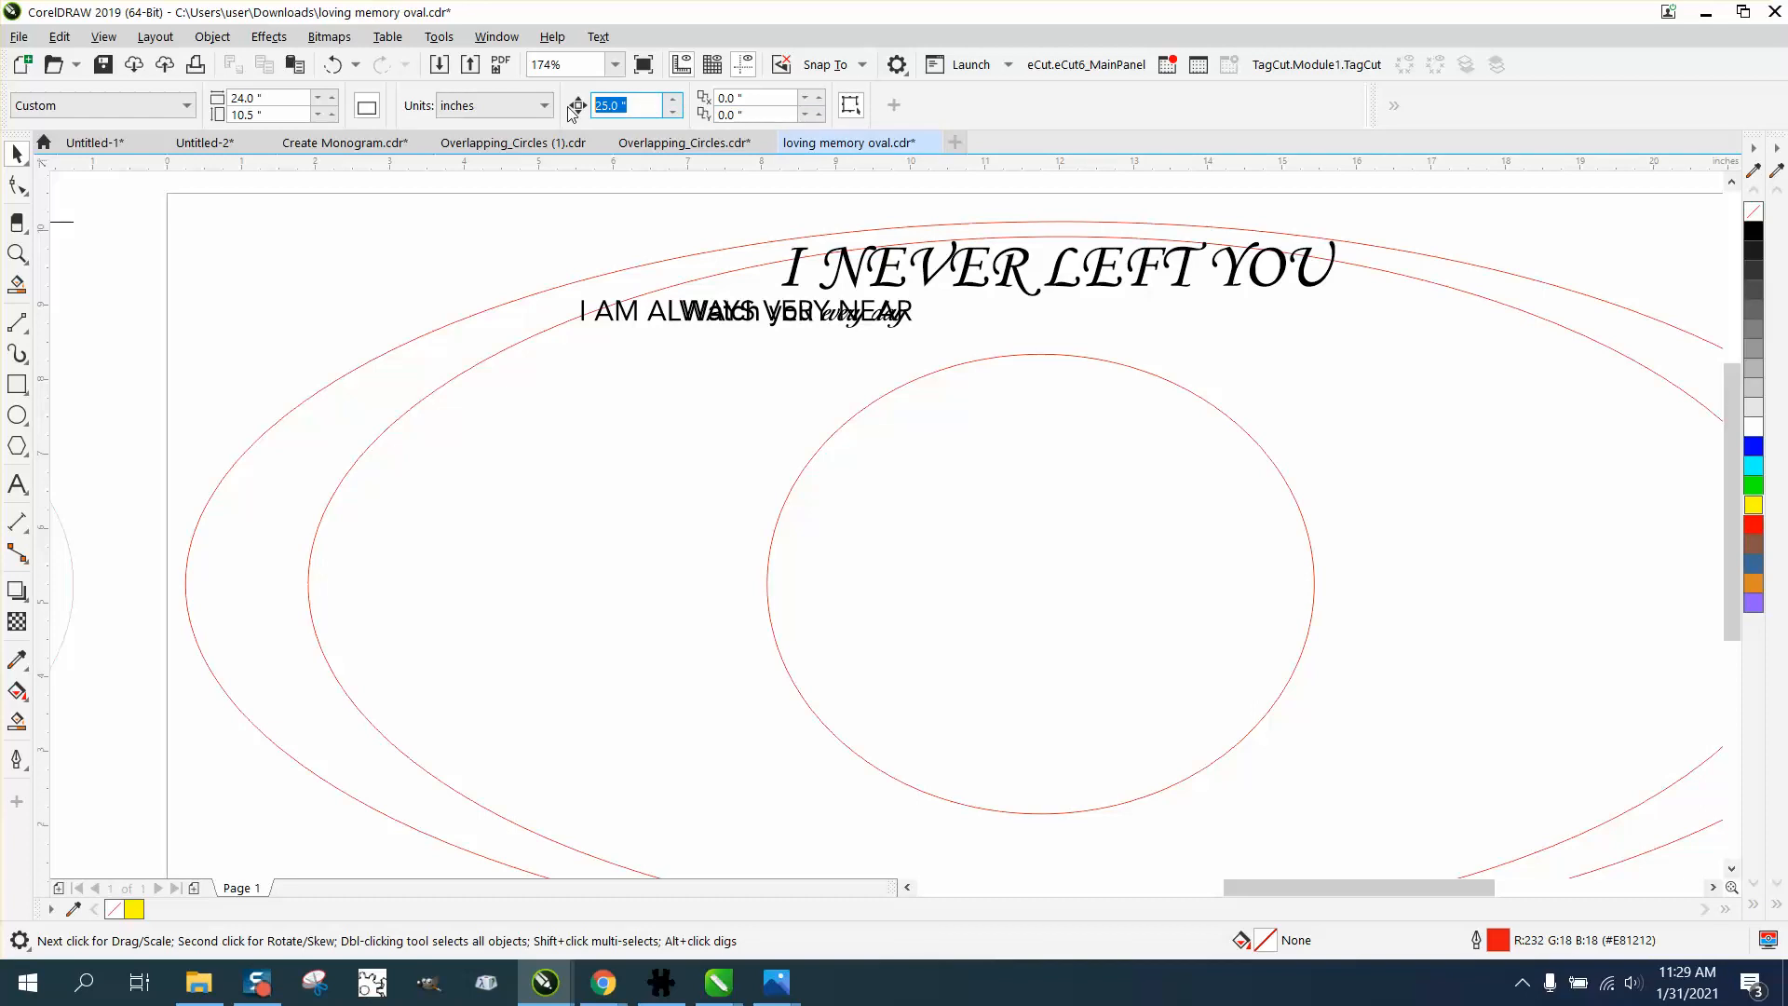
type(".25")
left_click(635, 315)
key("Down")
key("Down")
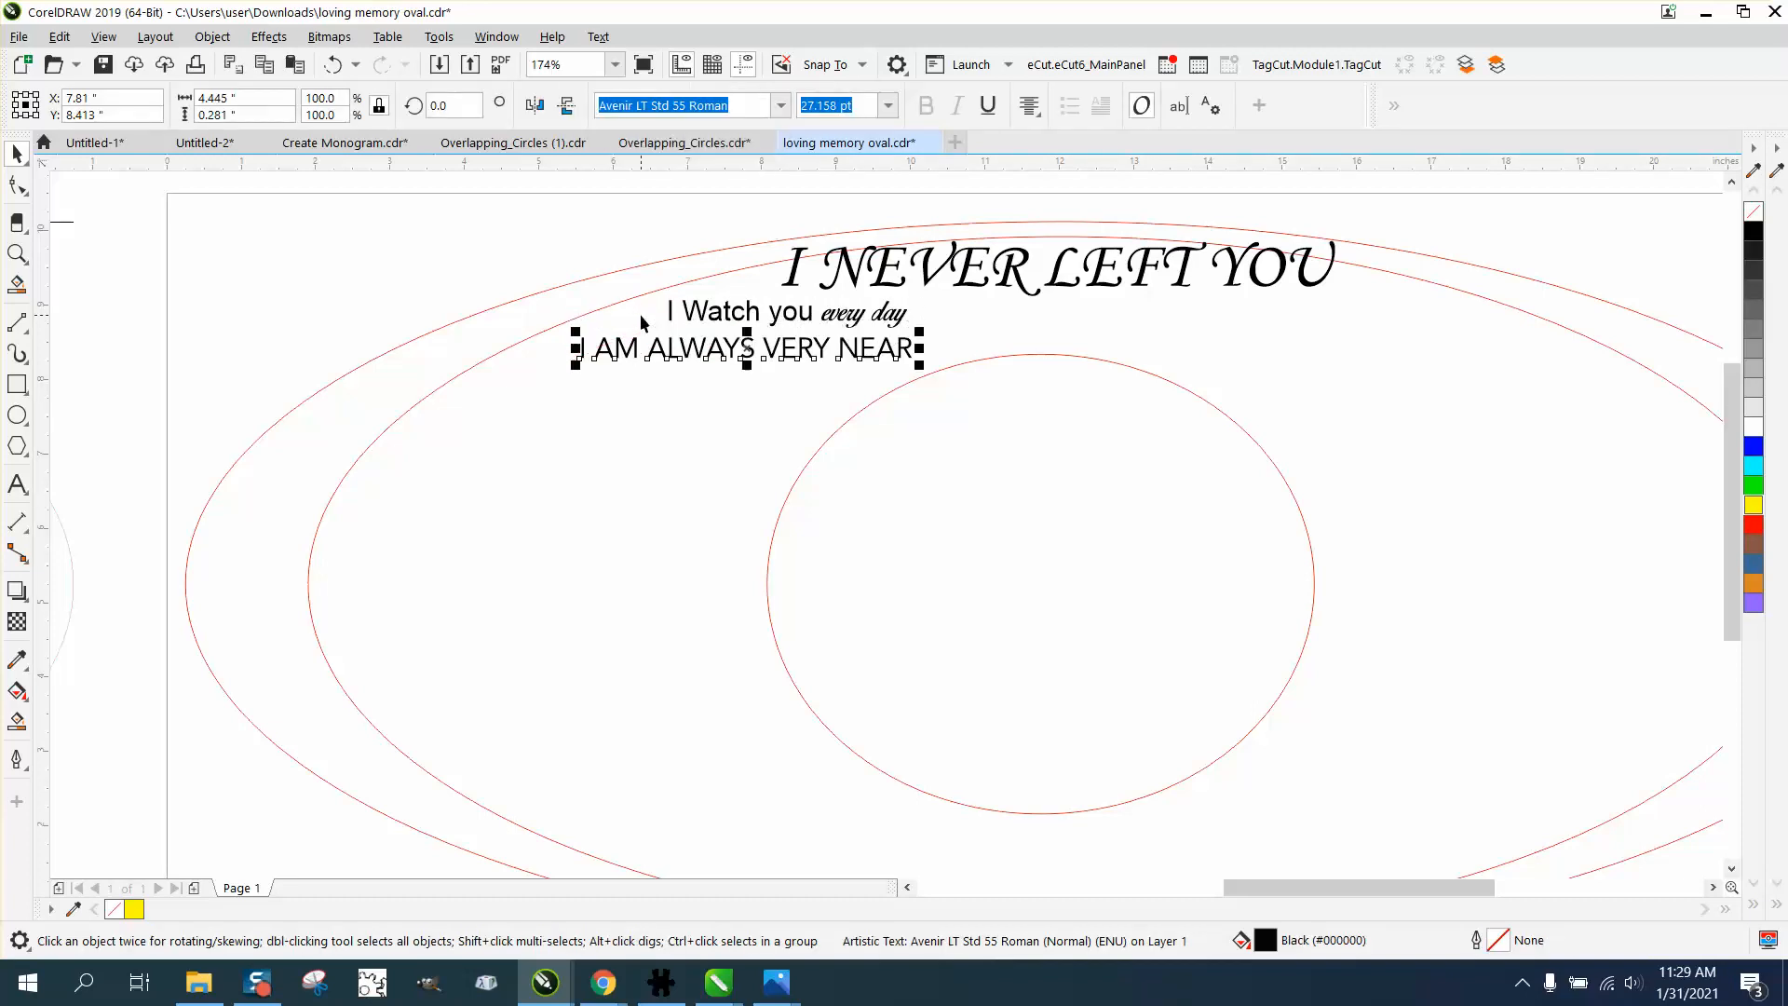
key("Left")
key("Left")
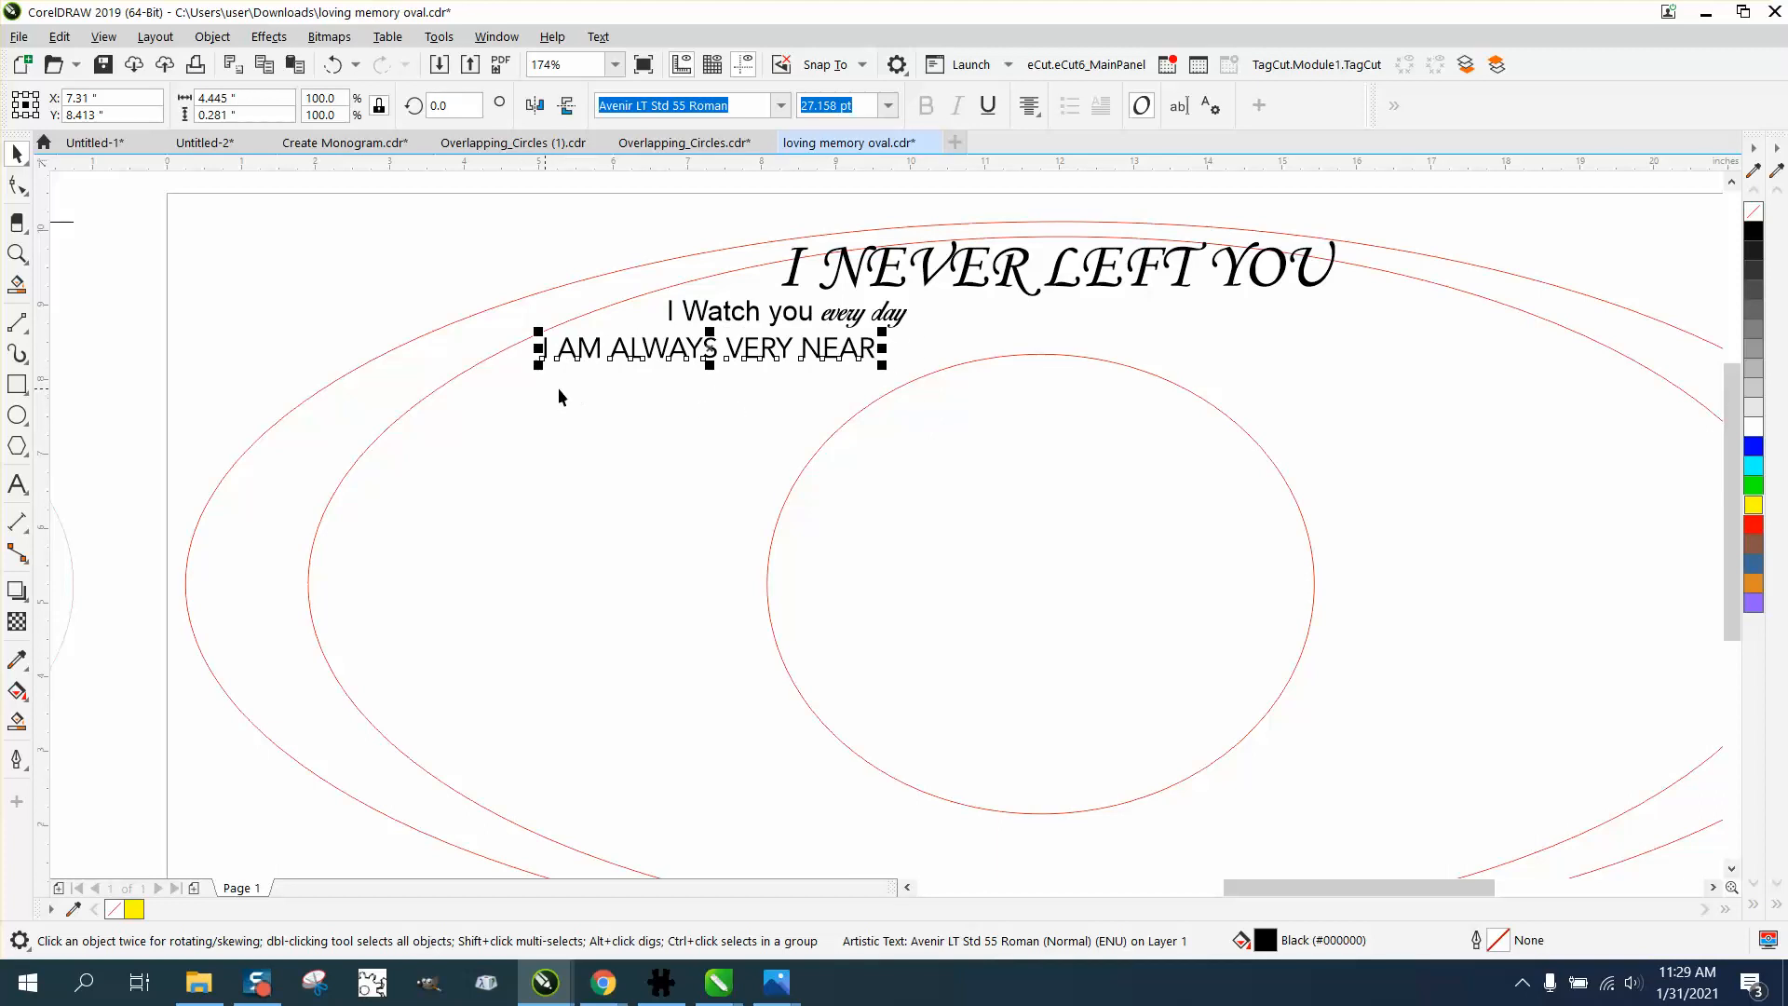
Examine the original poem bitmap's line layout and the lettering of "Talk to me" up close.
scroll(485, 434, "down", 3)
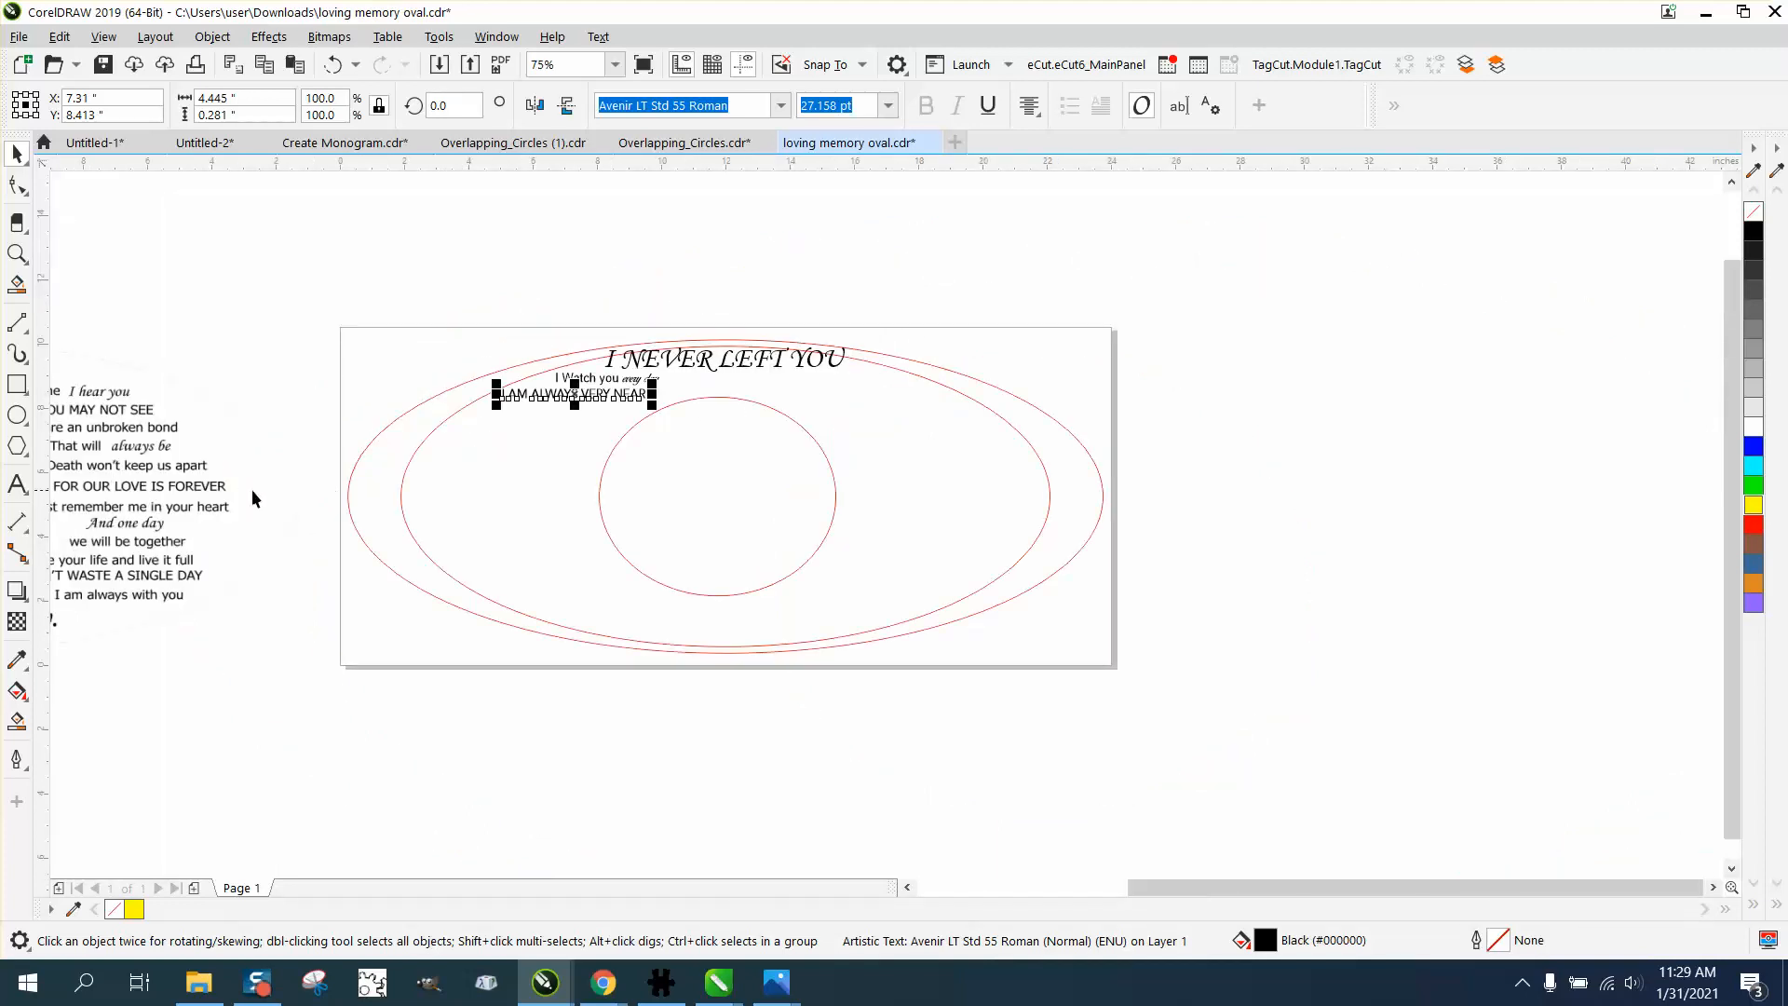
scroll(223, 466, "down", 1)
scroll(127, 431, "down", 1)
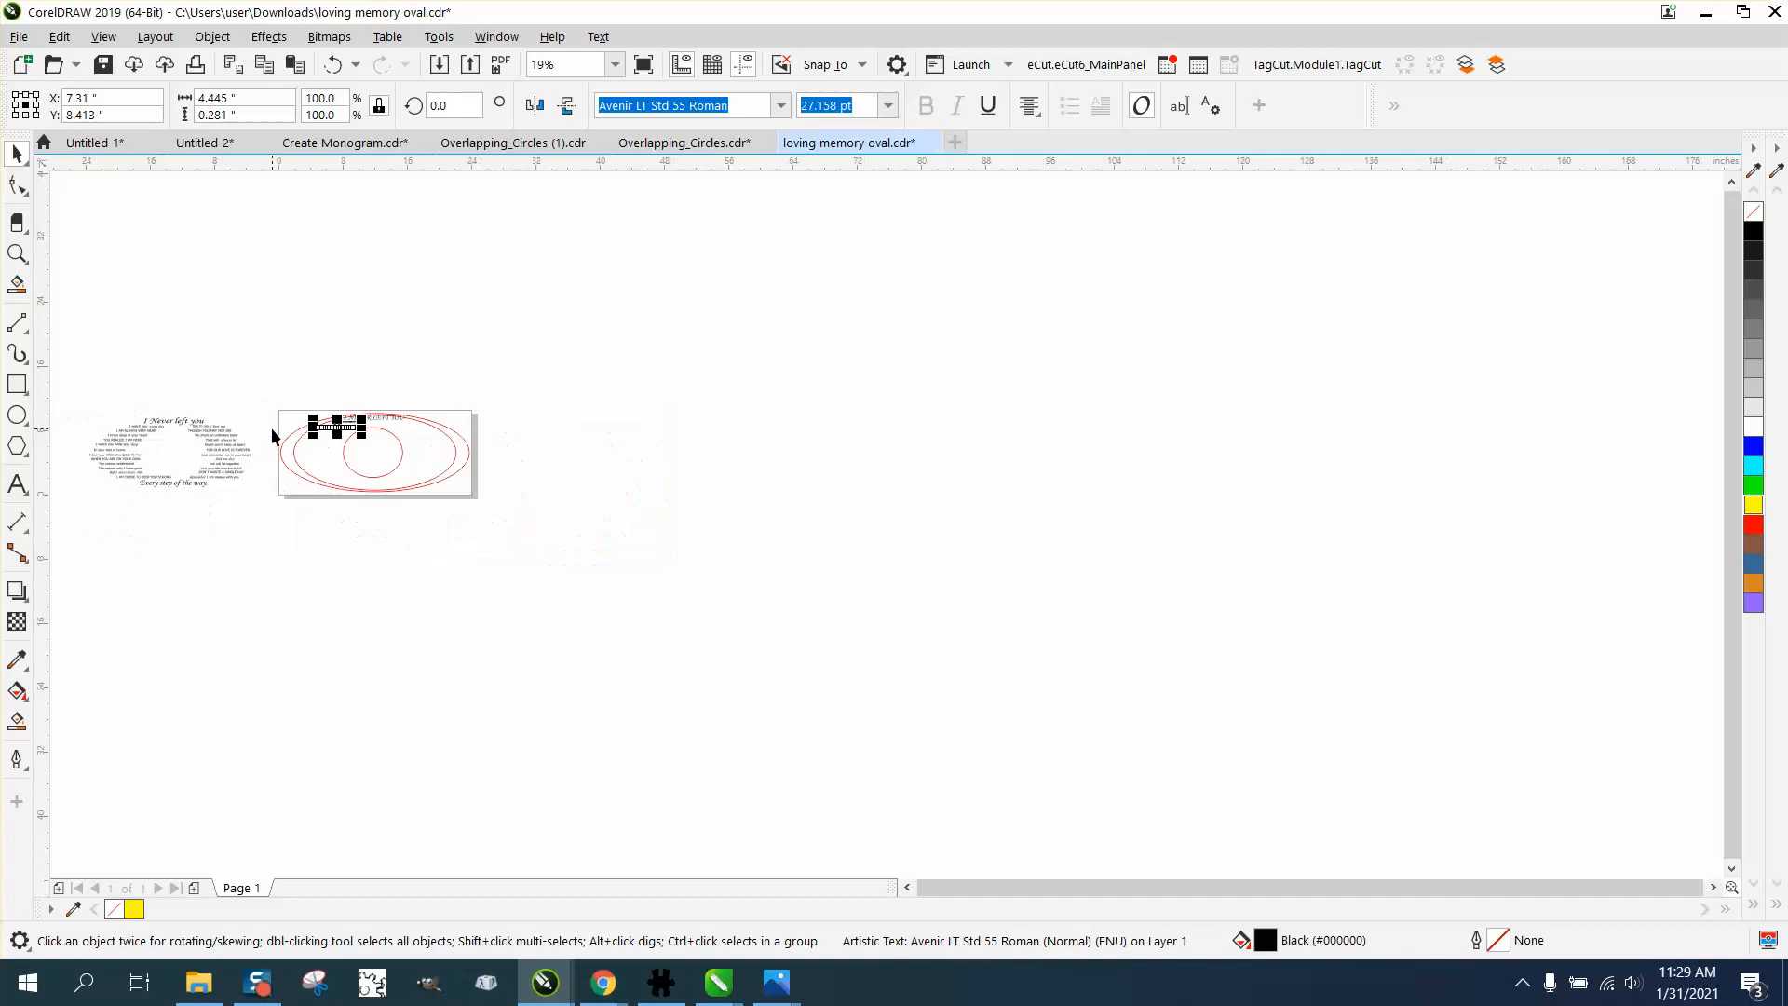
key("z")
left_click_drag(147, 394, 266, 475)
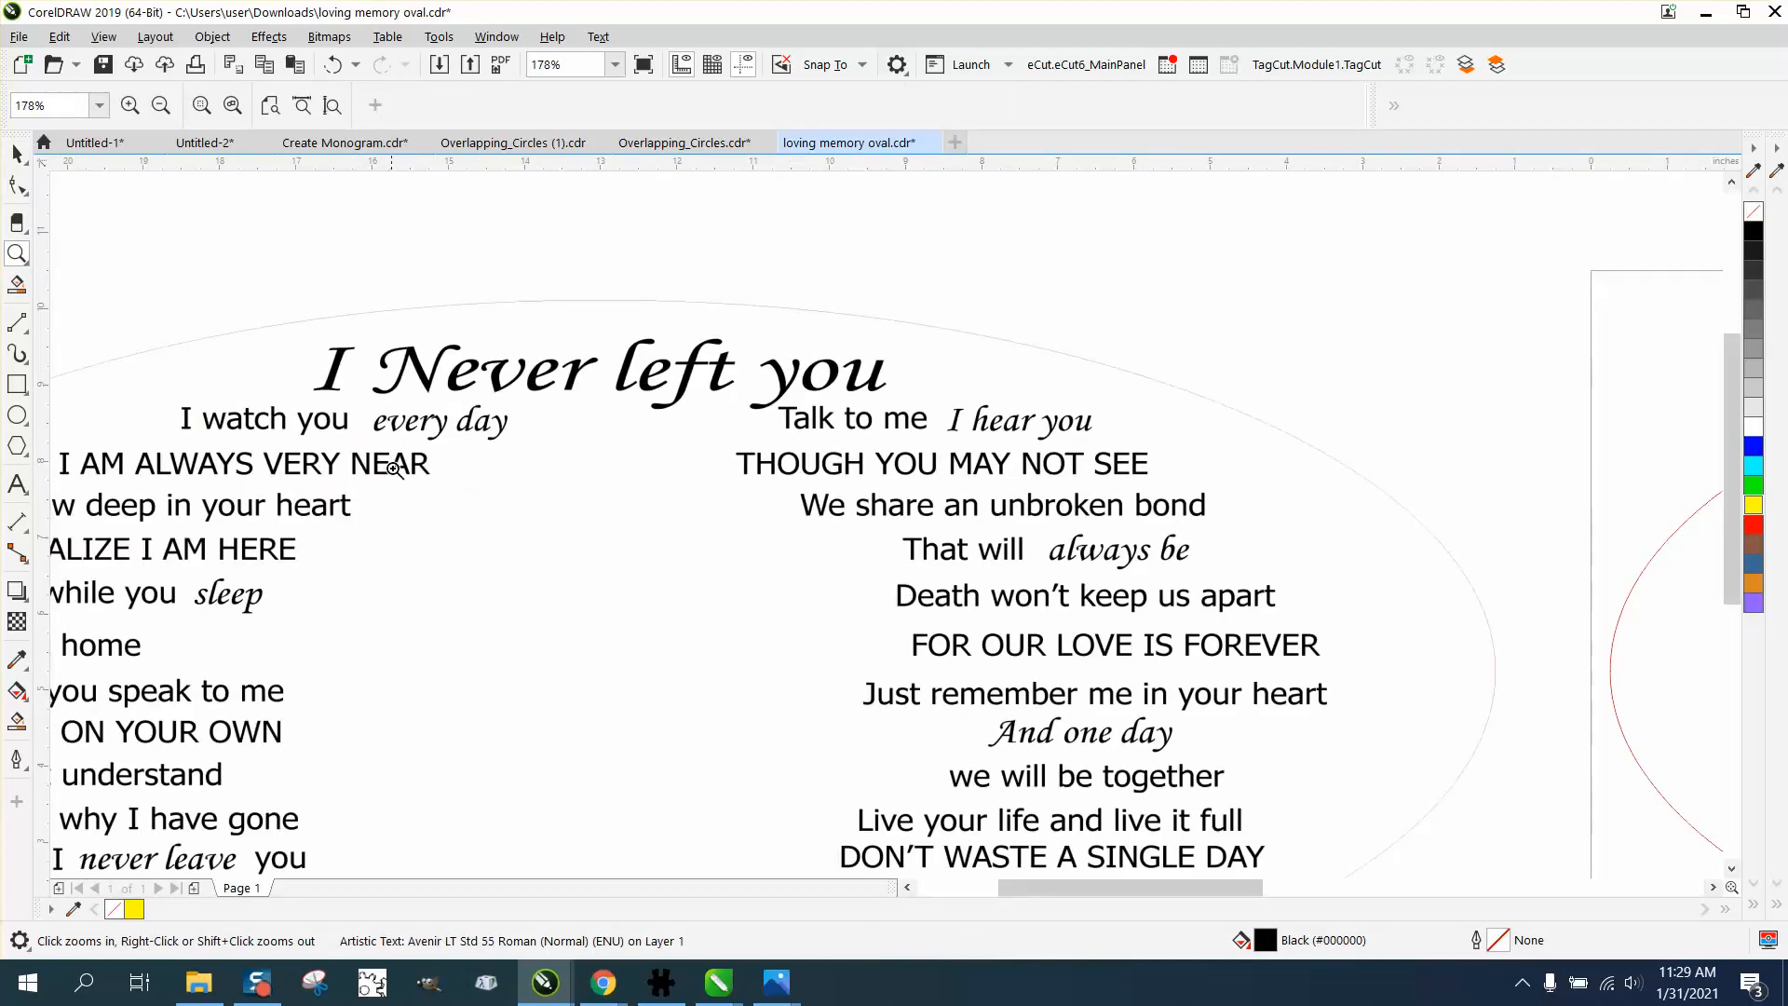
scroll(396, 468, "down", 1)
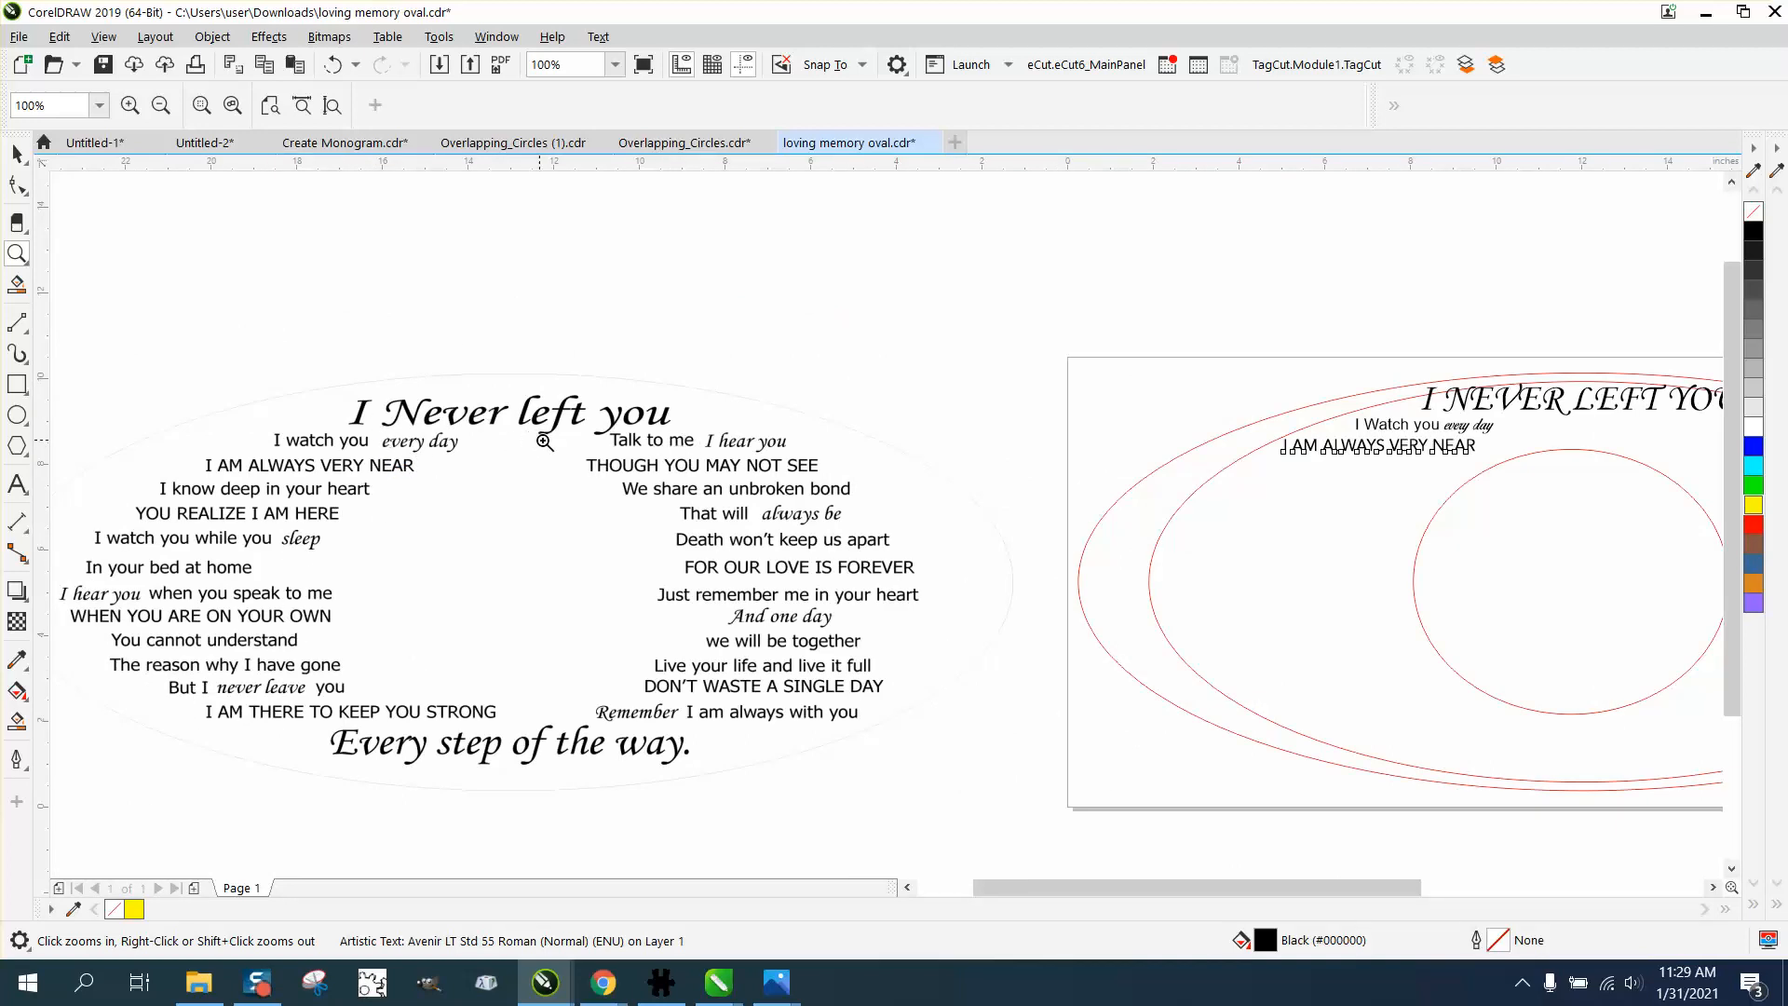
left_click_drag(602, 429, 650, 453)
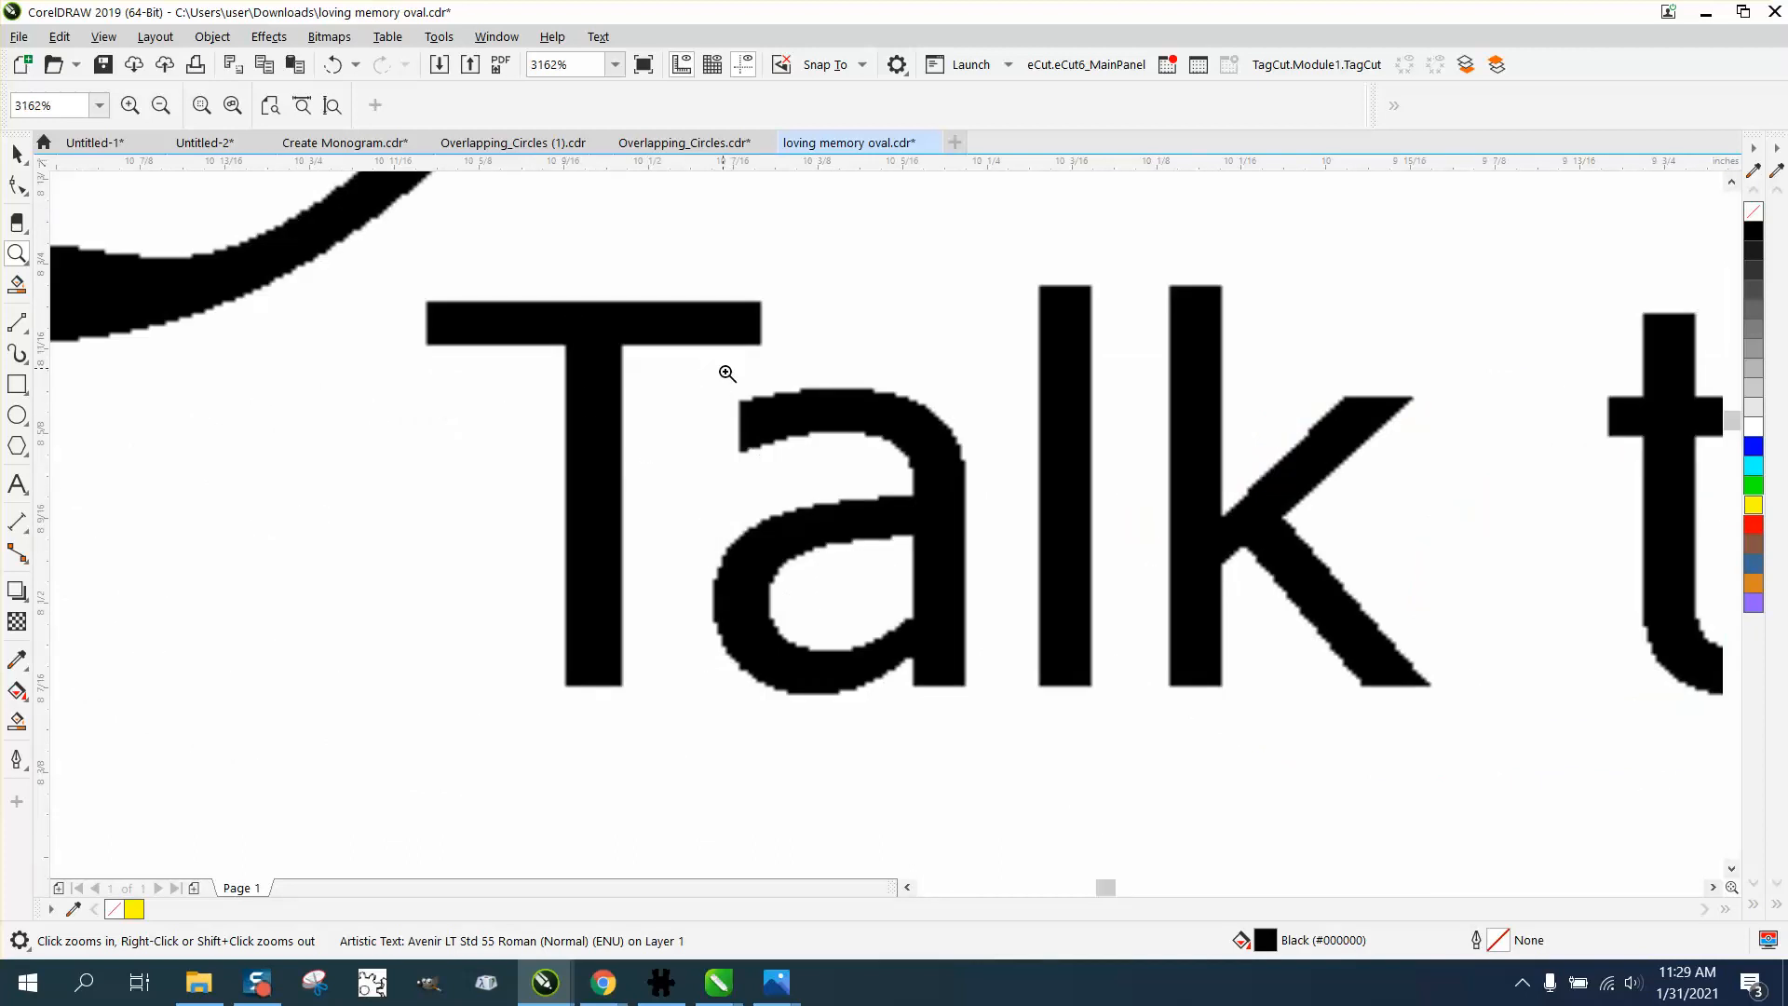
Delete the two inner ellipses, keeping only the large outer oval around the text lines.
left_click_drag(726, 372, 899, 432)
scroll(634, 428, "down", 12)
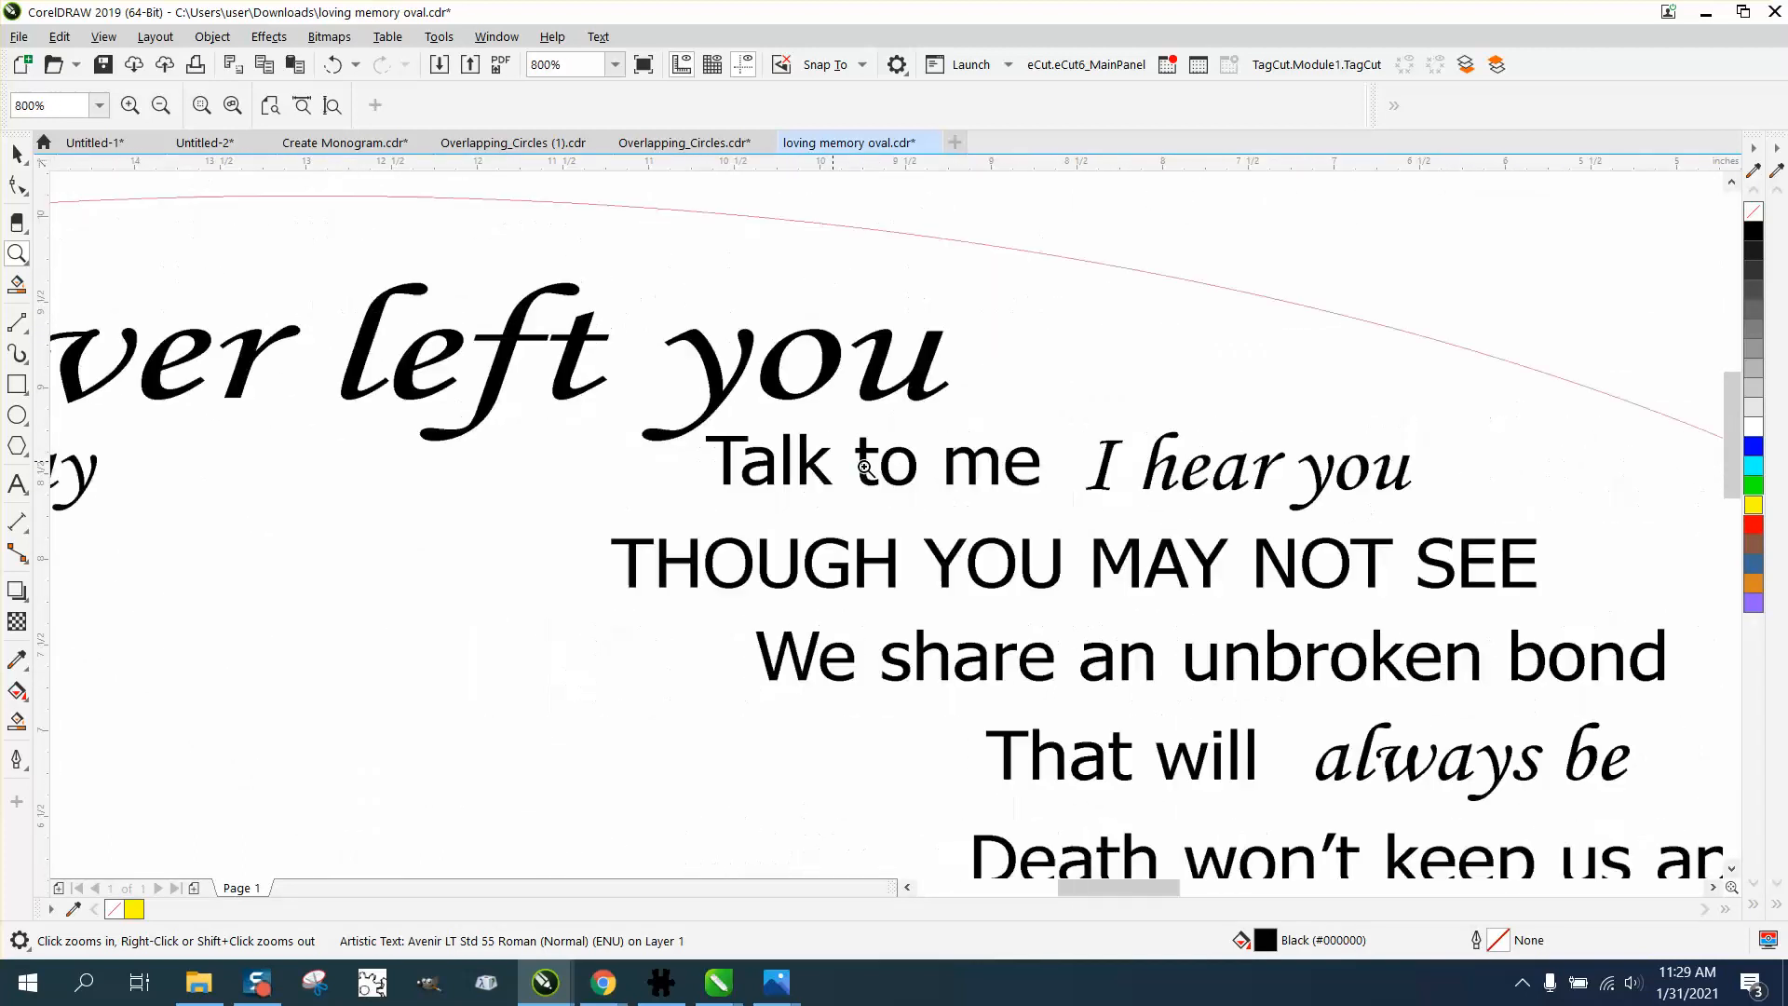
left_click_drag(1392, 466, 1450, 482)
scroll(953, 475, "down", 3)
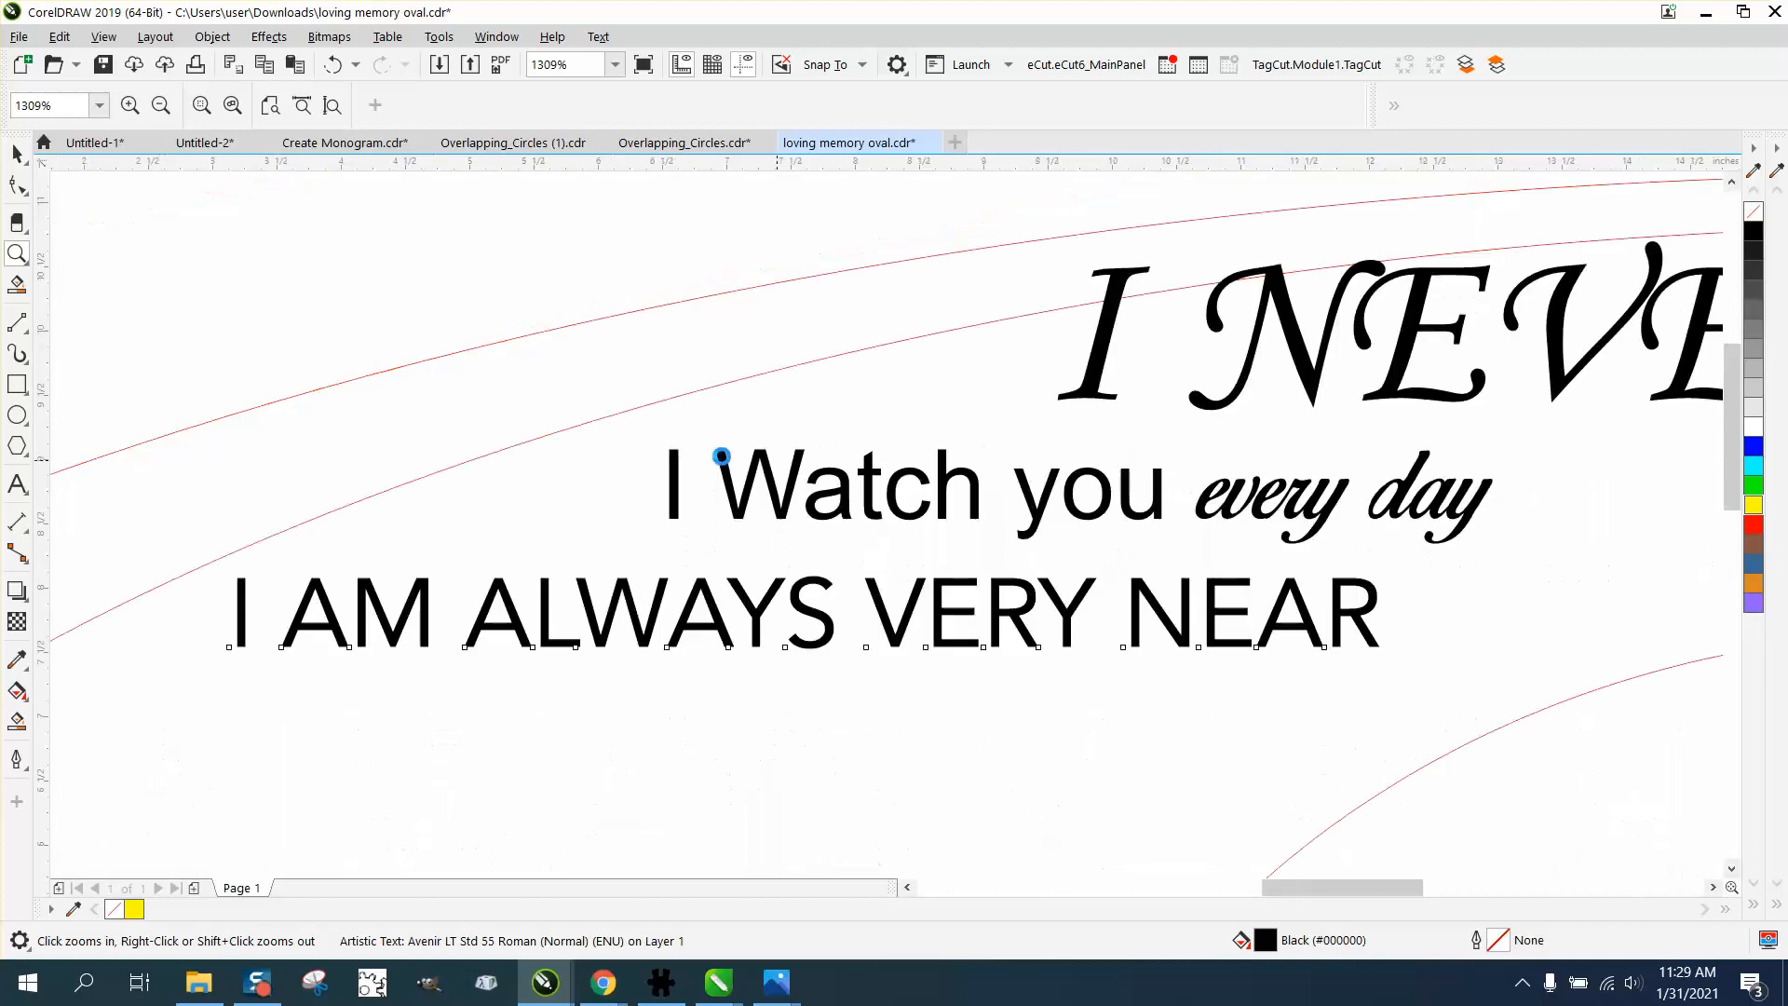
key("space")
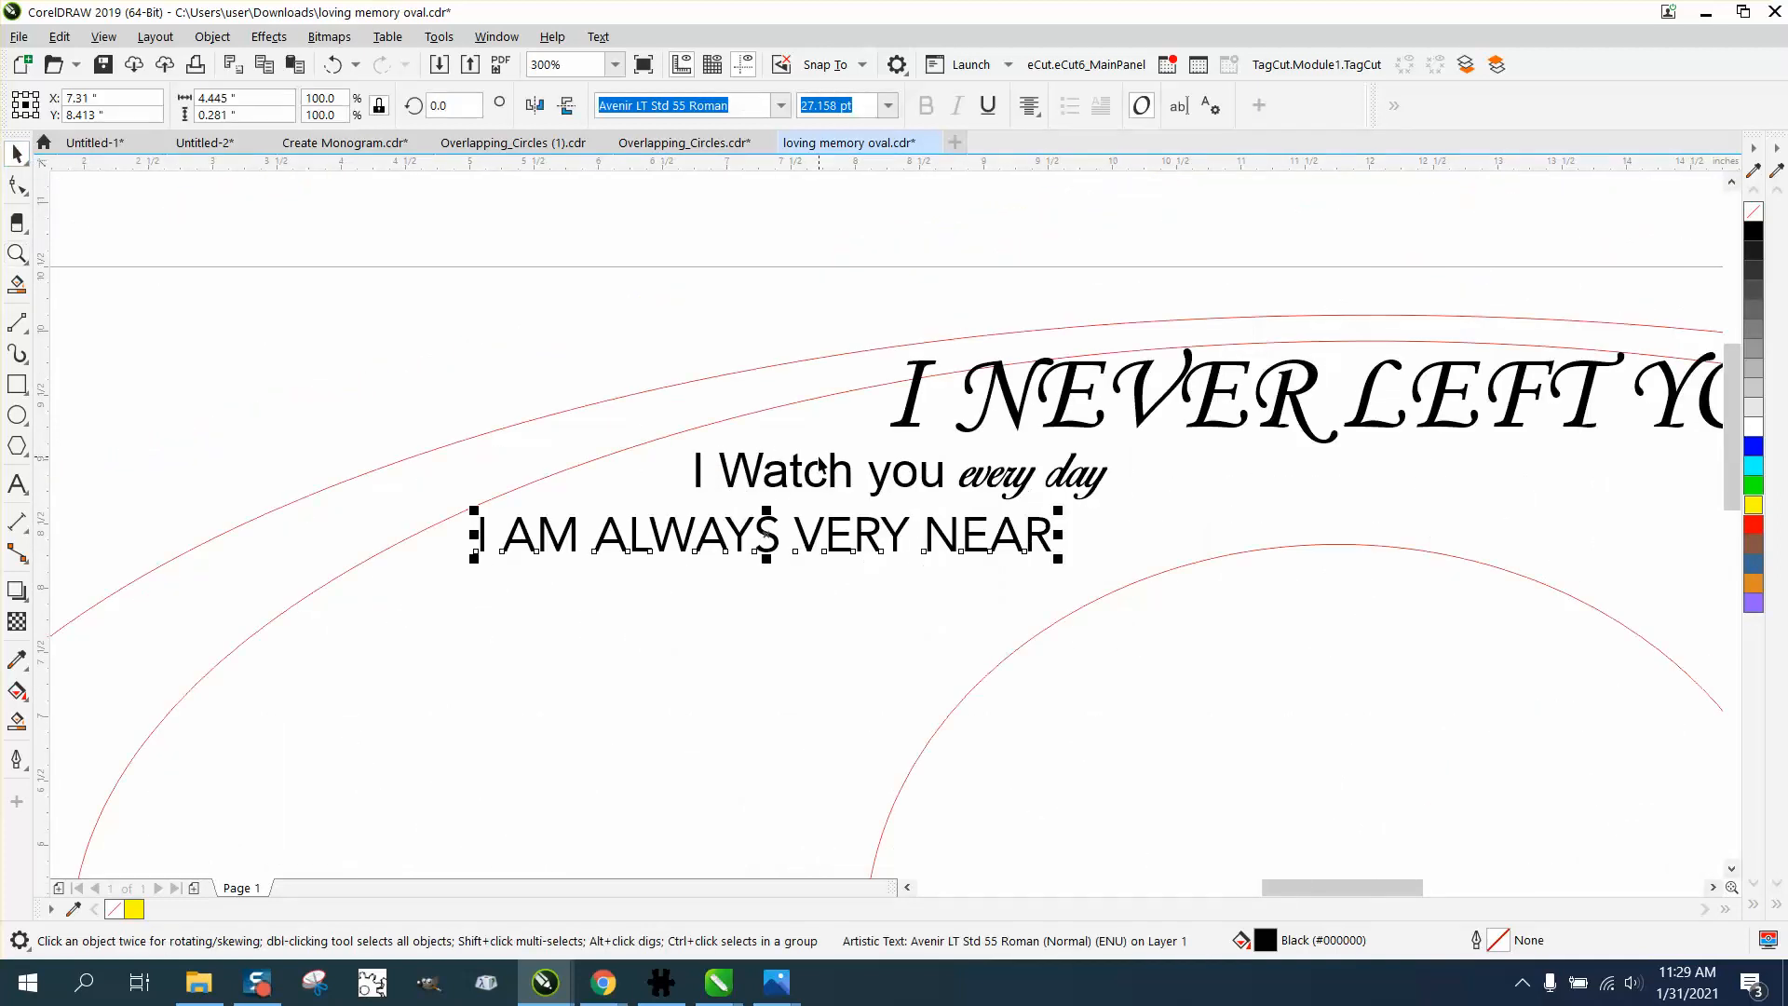
scroll(760, 489, "down", 1)
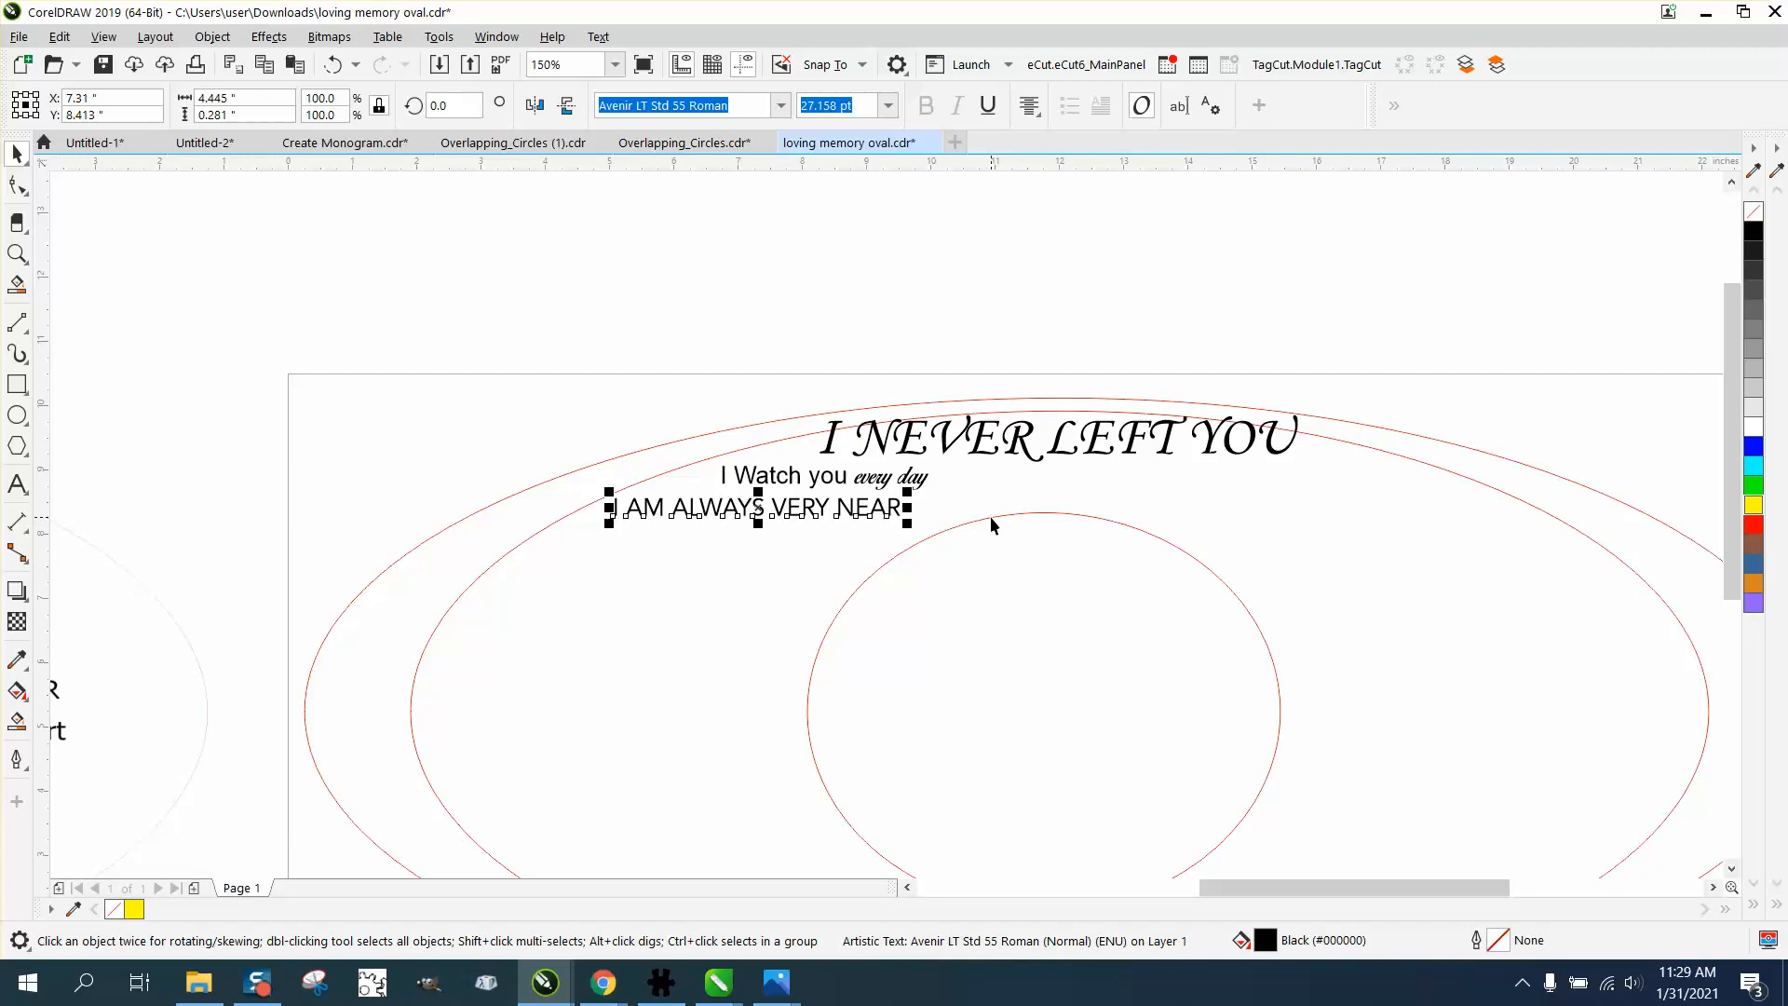
left_click(993, 517)
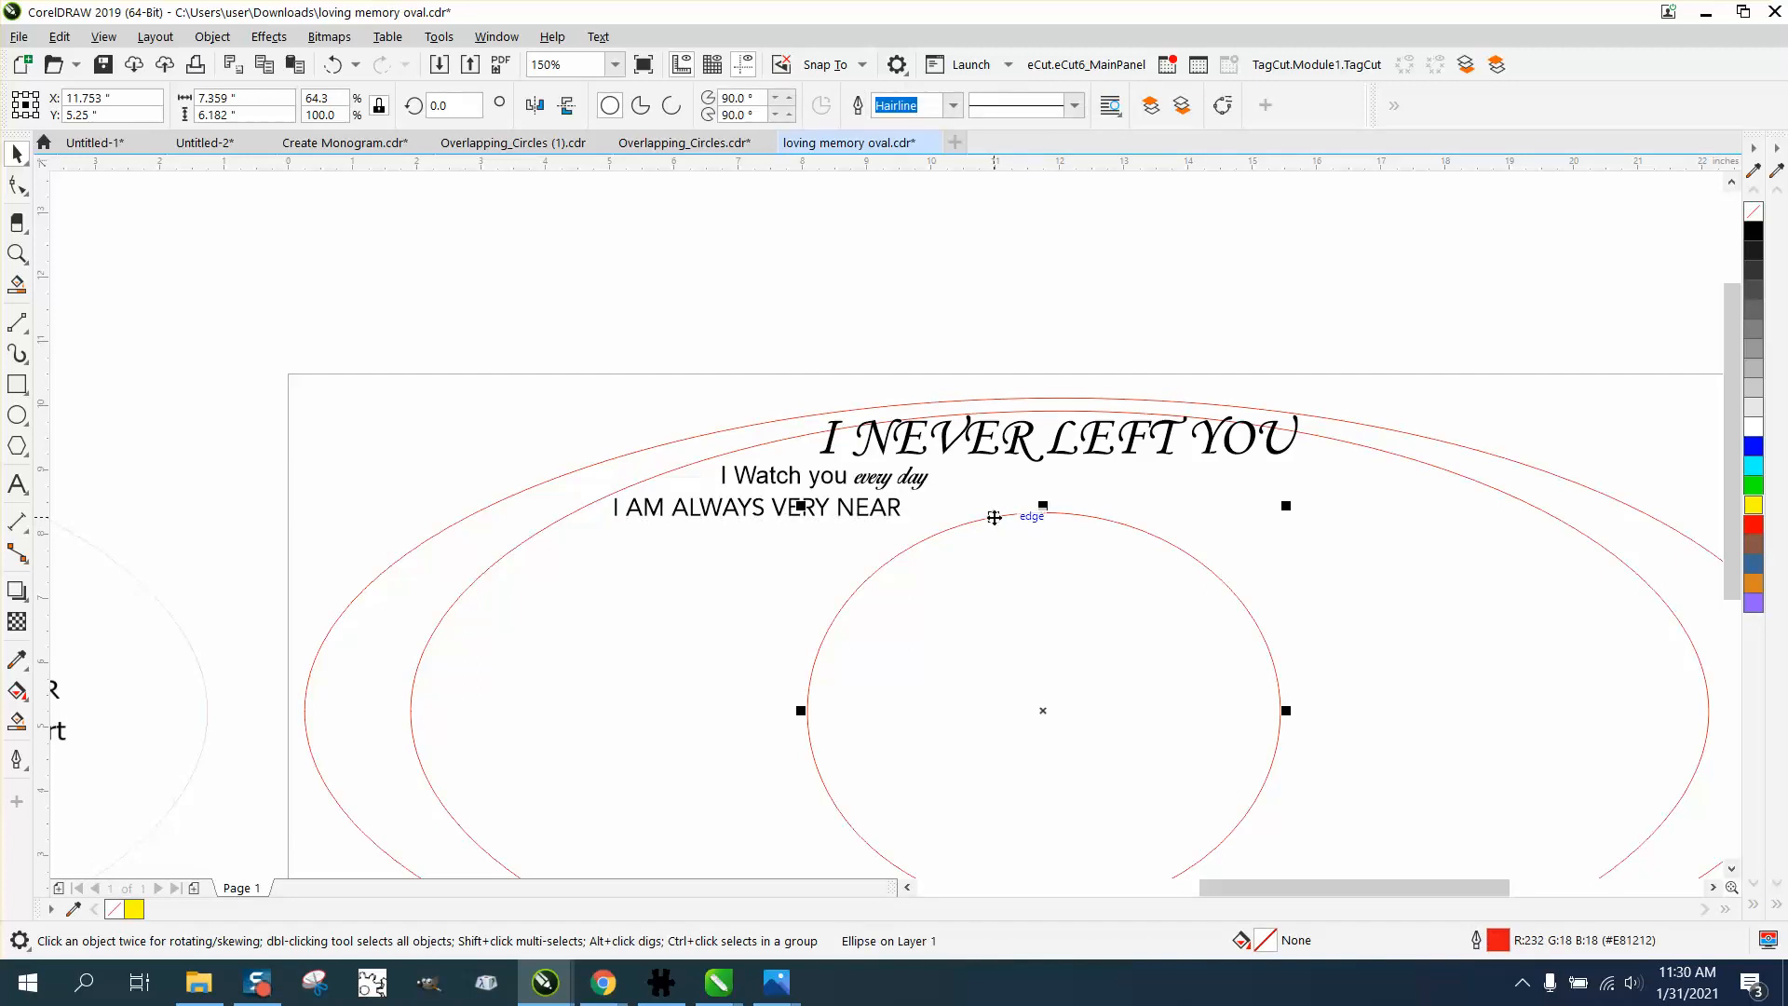
left_click(767, 444)
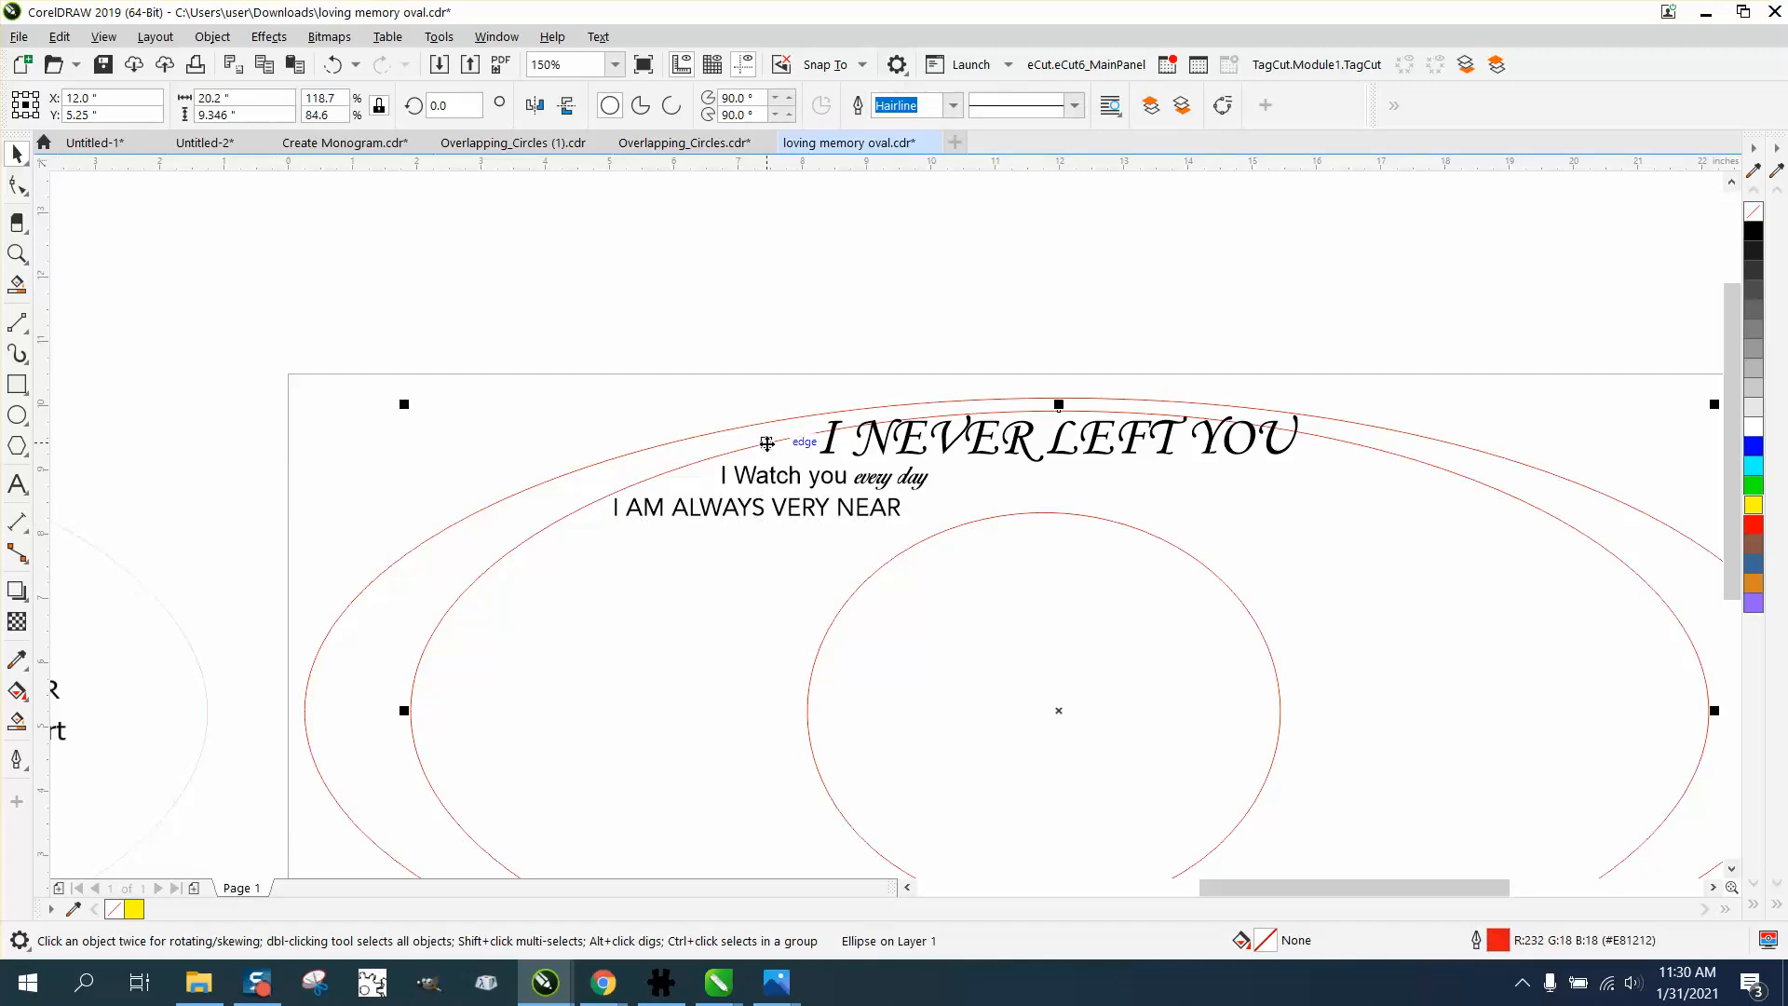
key("Delete")
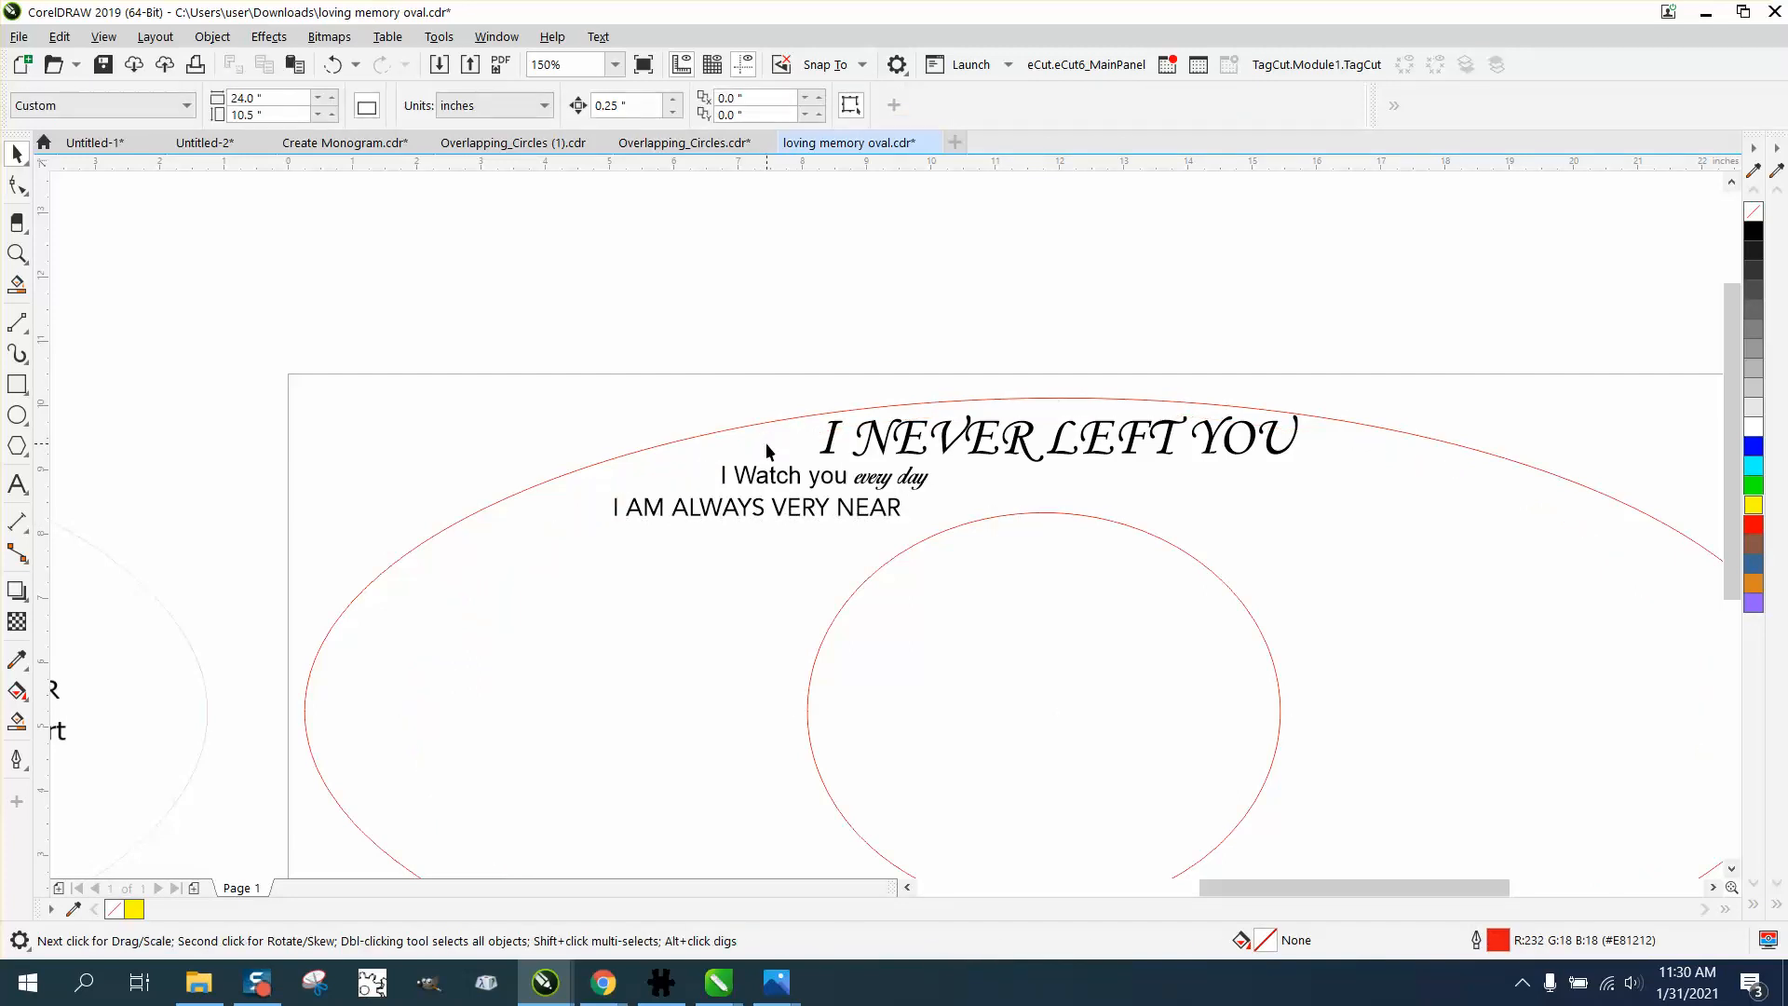
left_click(939, 538)
key("Delete")
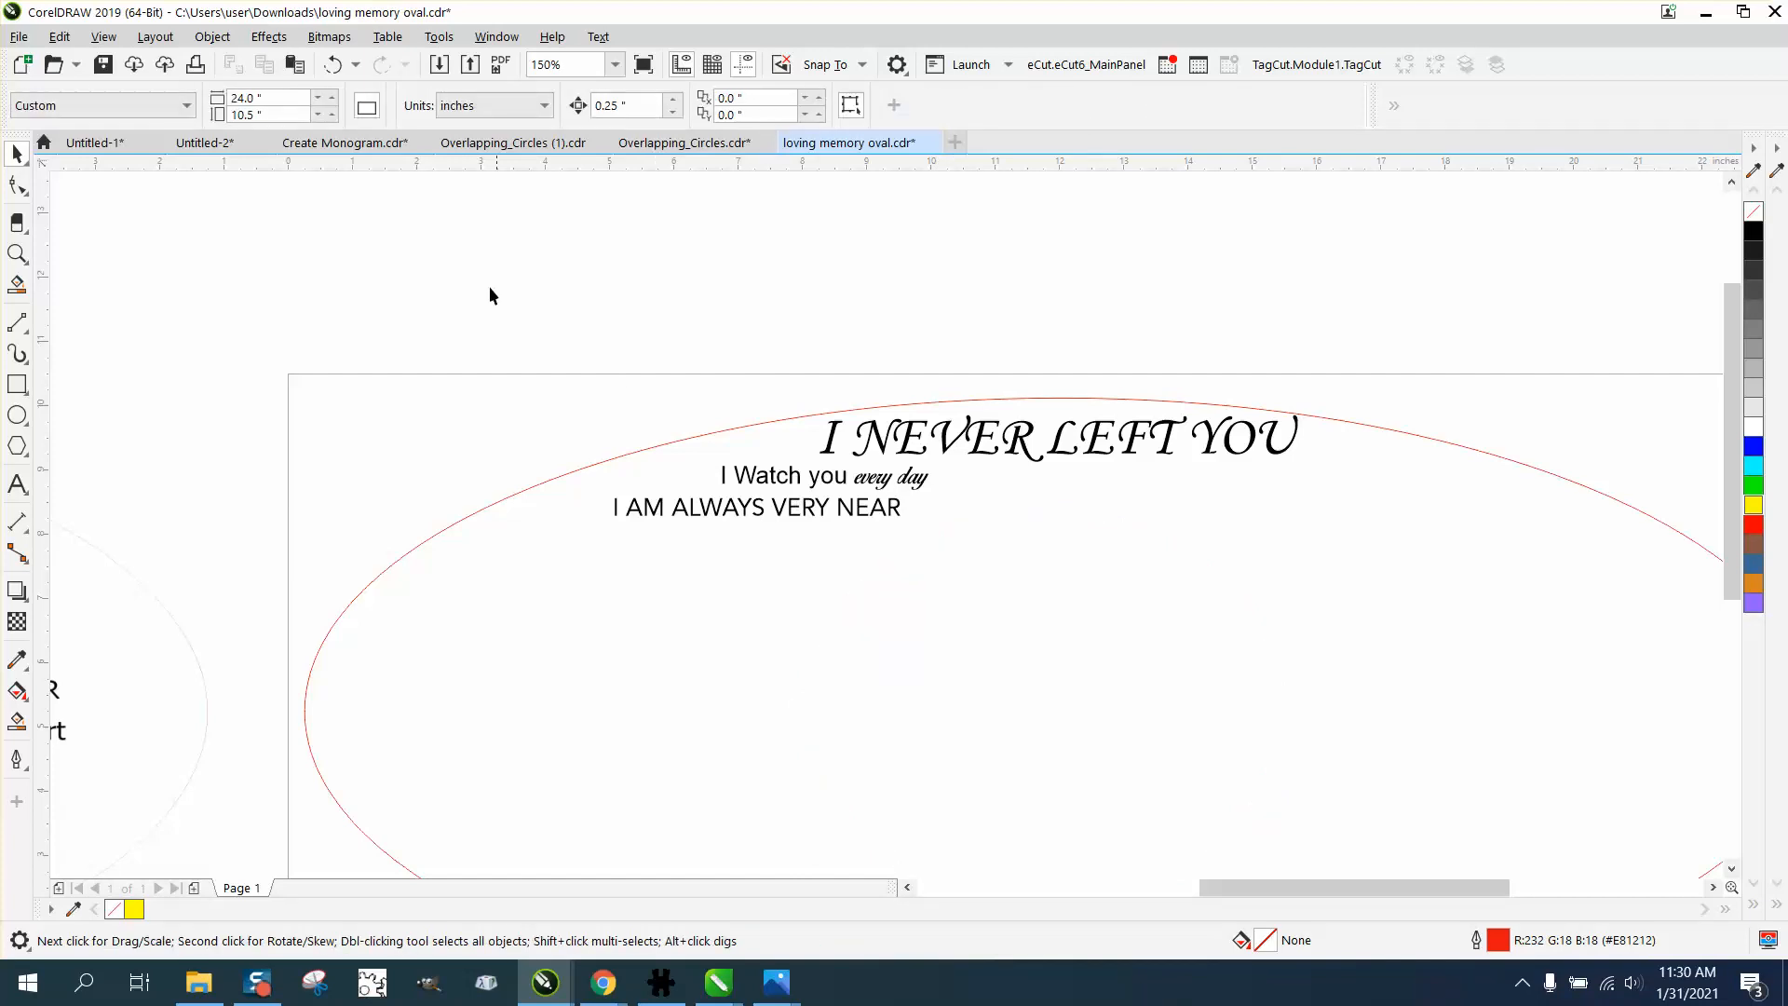
scroll(490, 295, "down", 2)
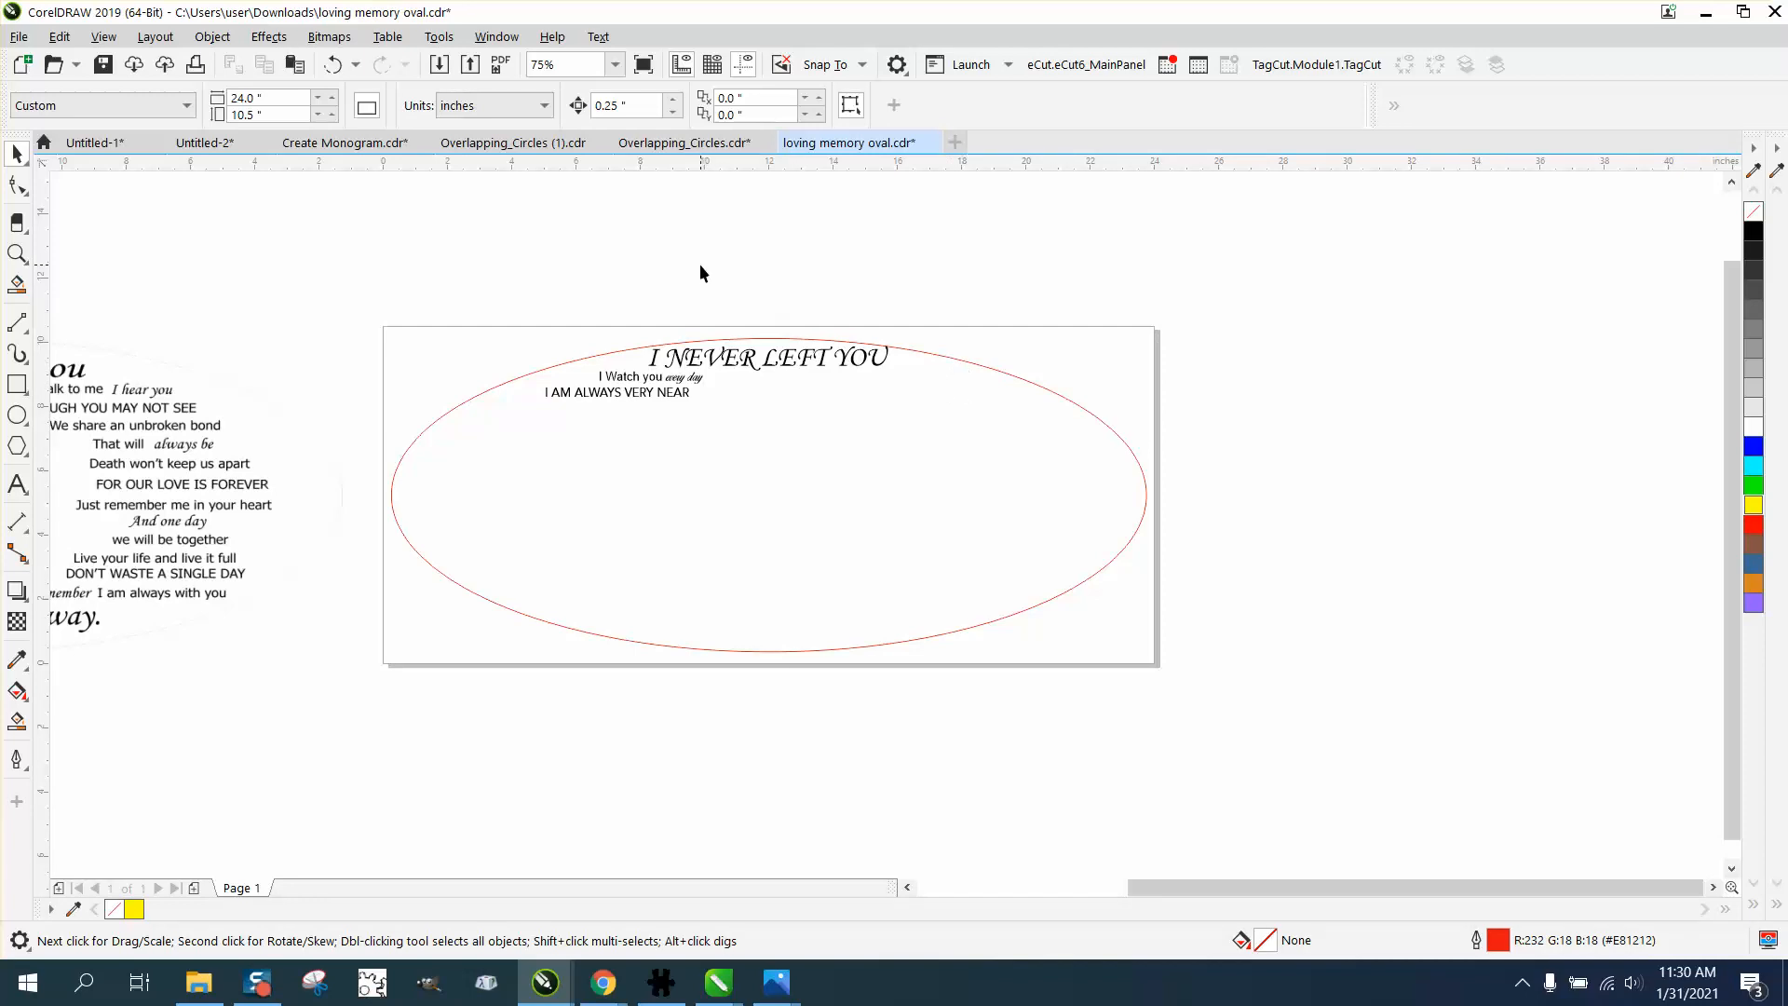
left_click(497, 36)
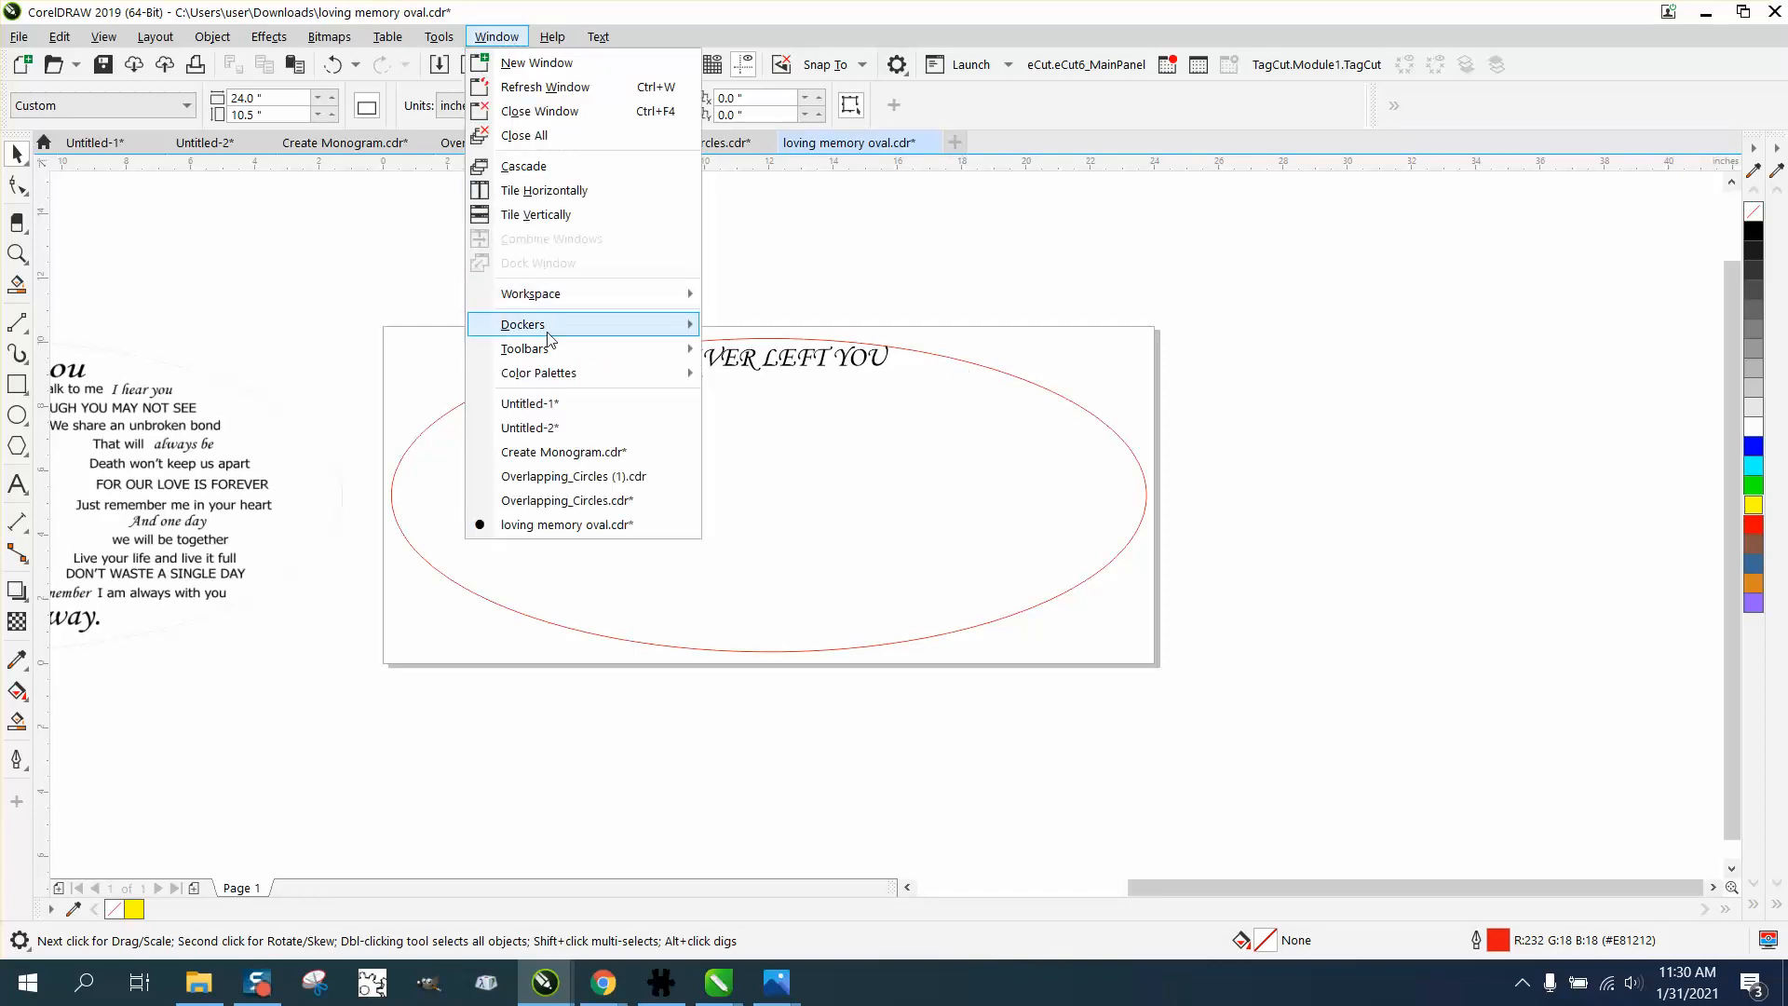
mouse_move(534, 324)
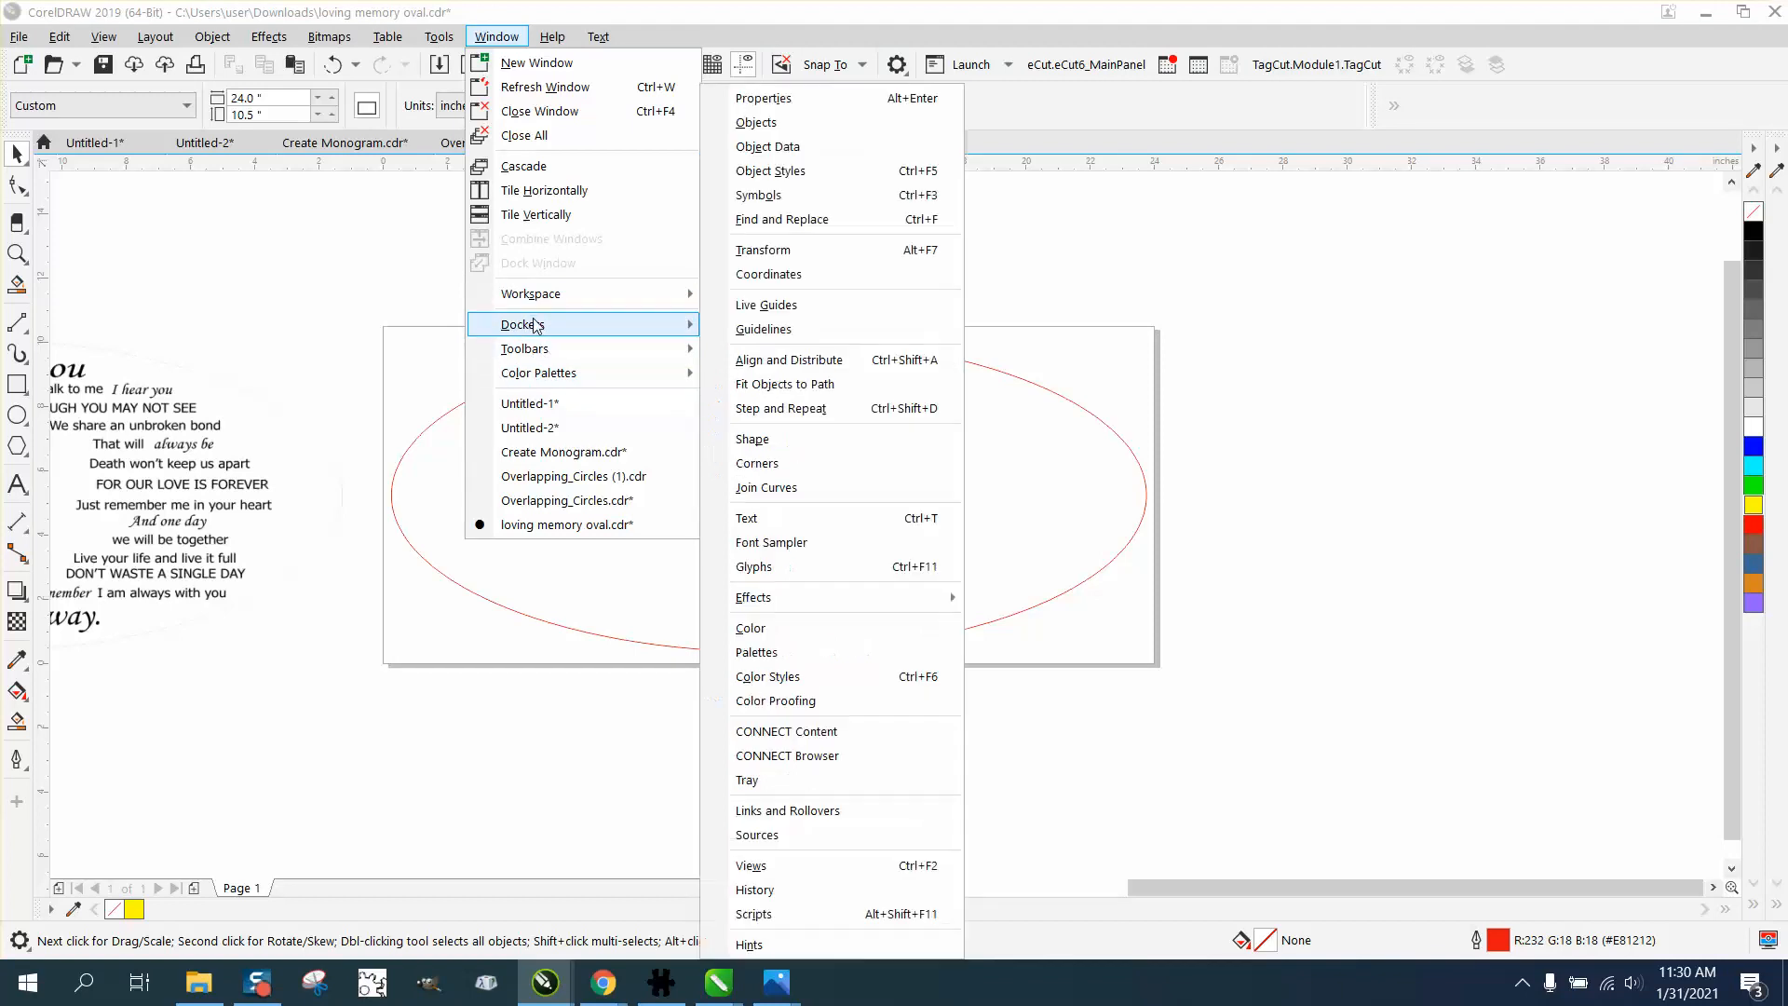
left_click(746, 110)
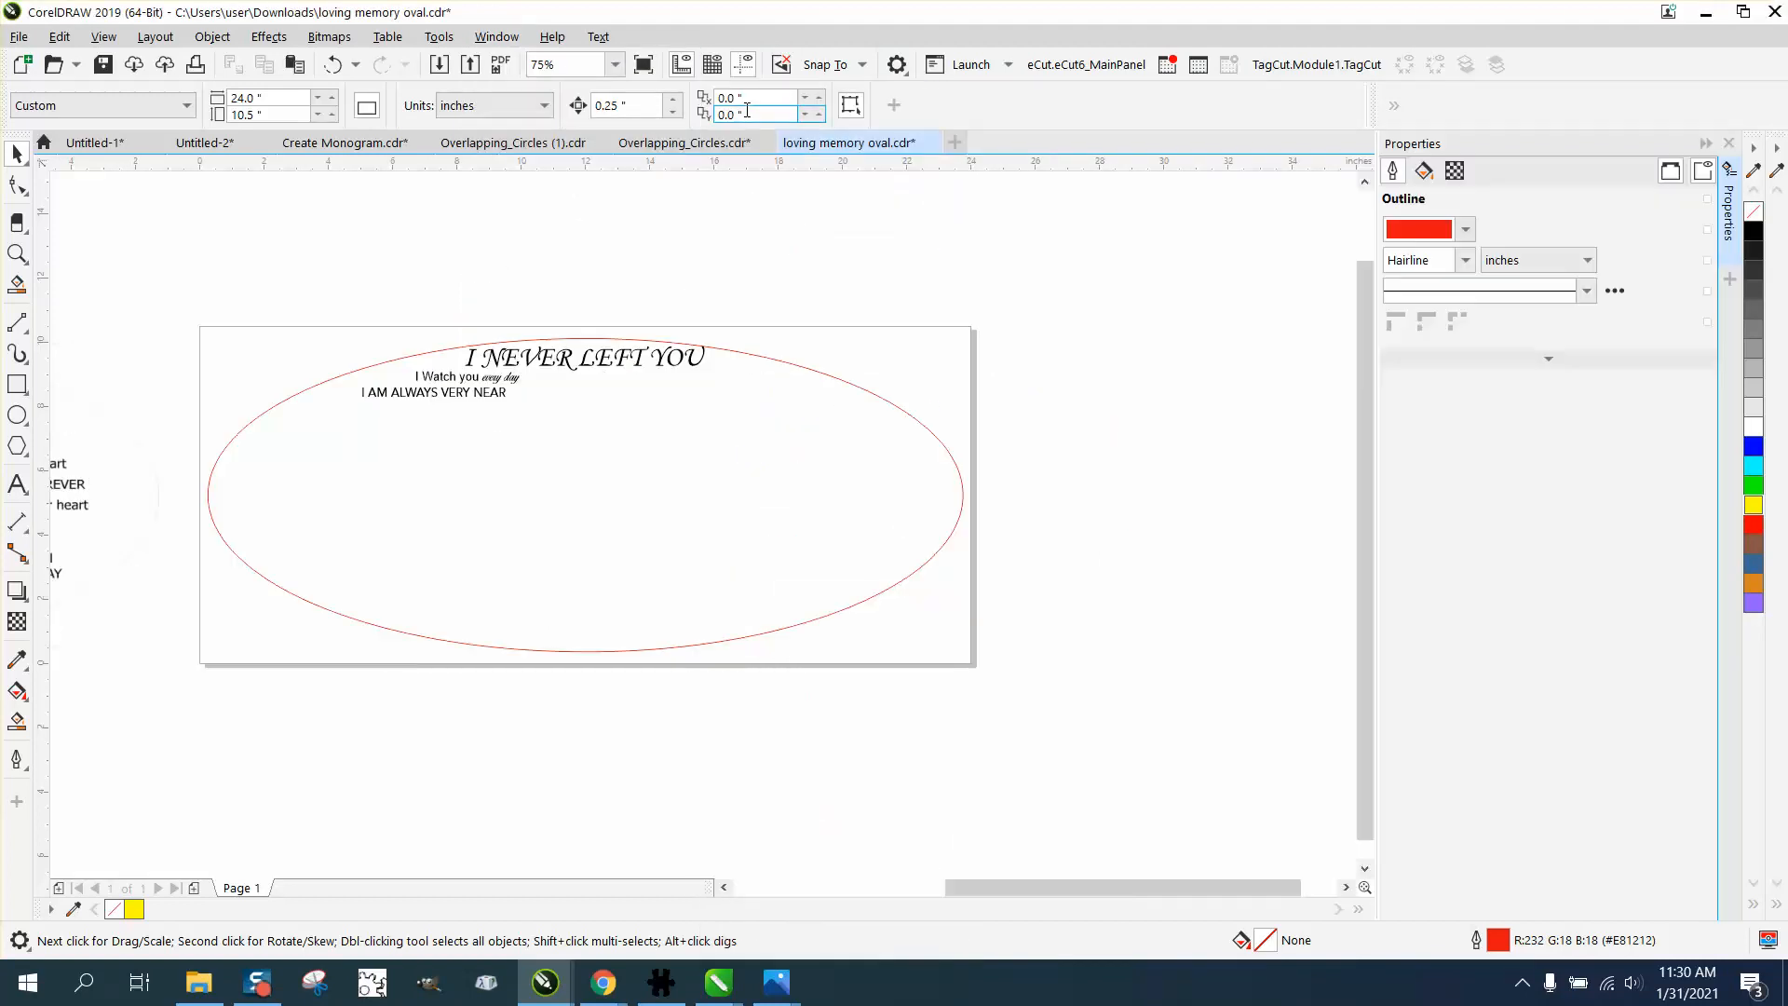
left_click(1728, 145)
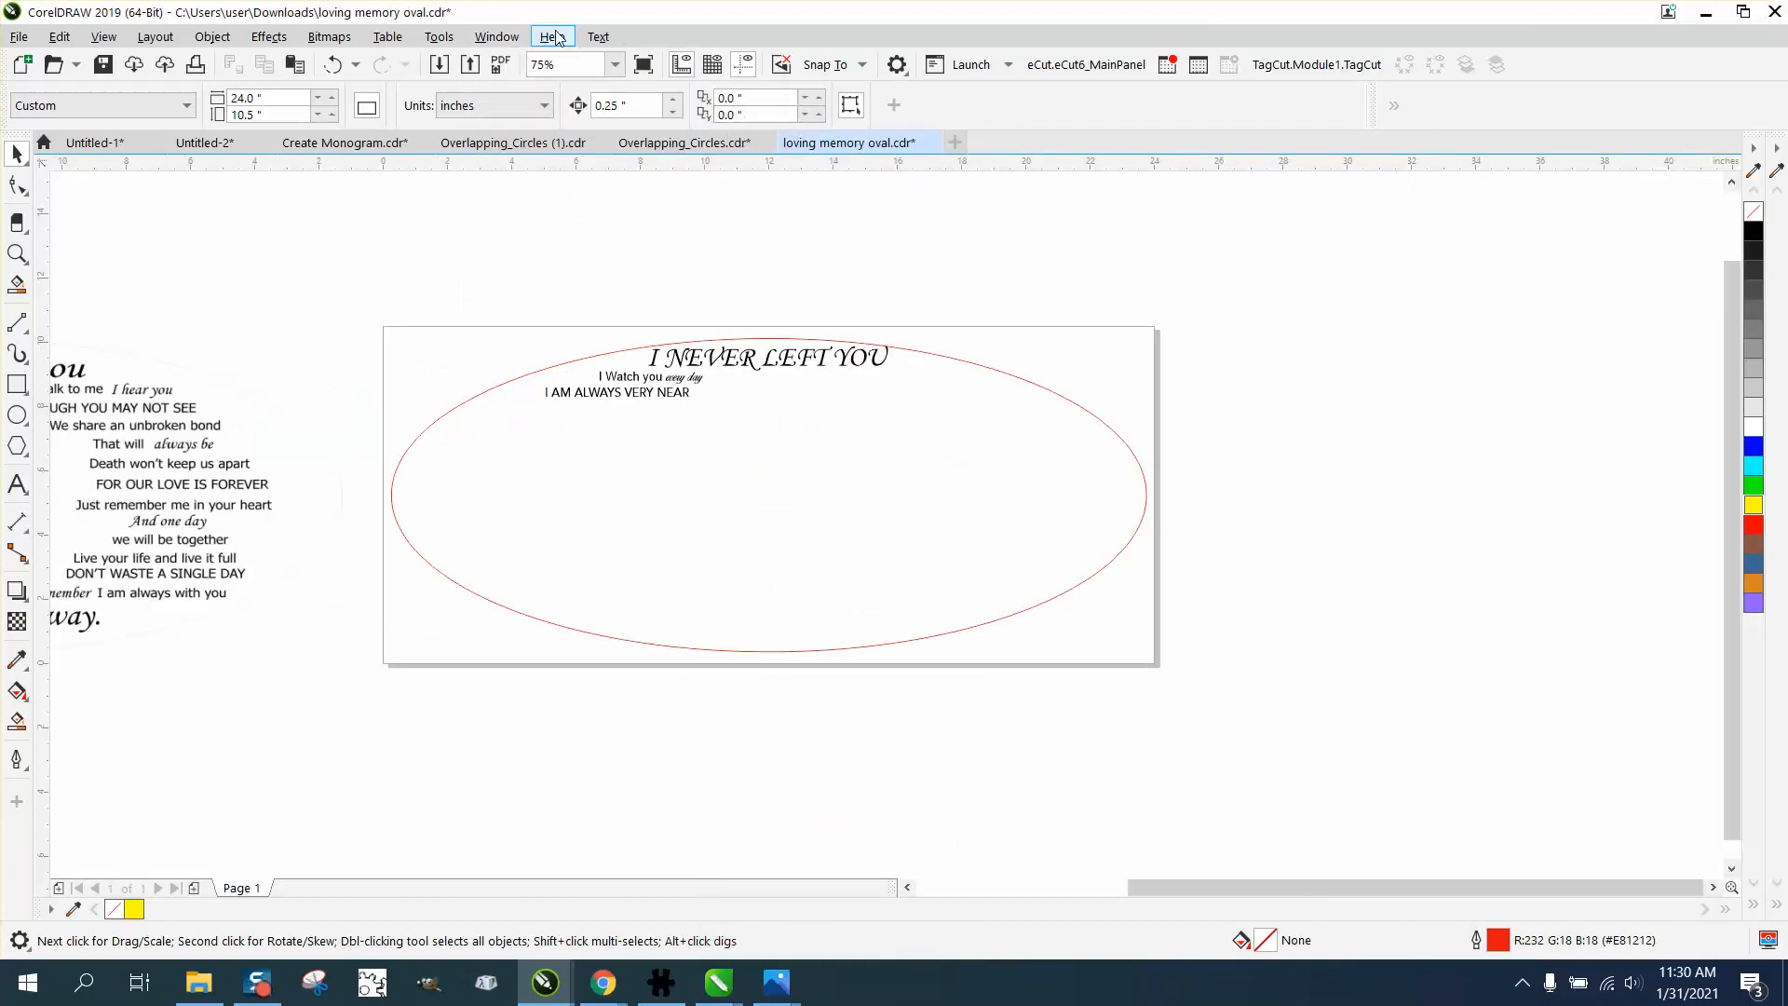
Open the Objects docker for the document.
left_click(496, 36)
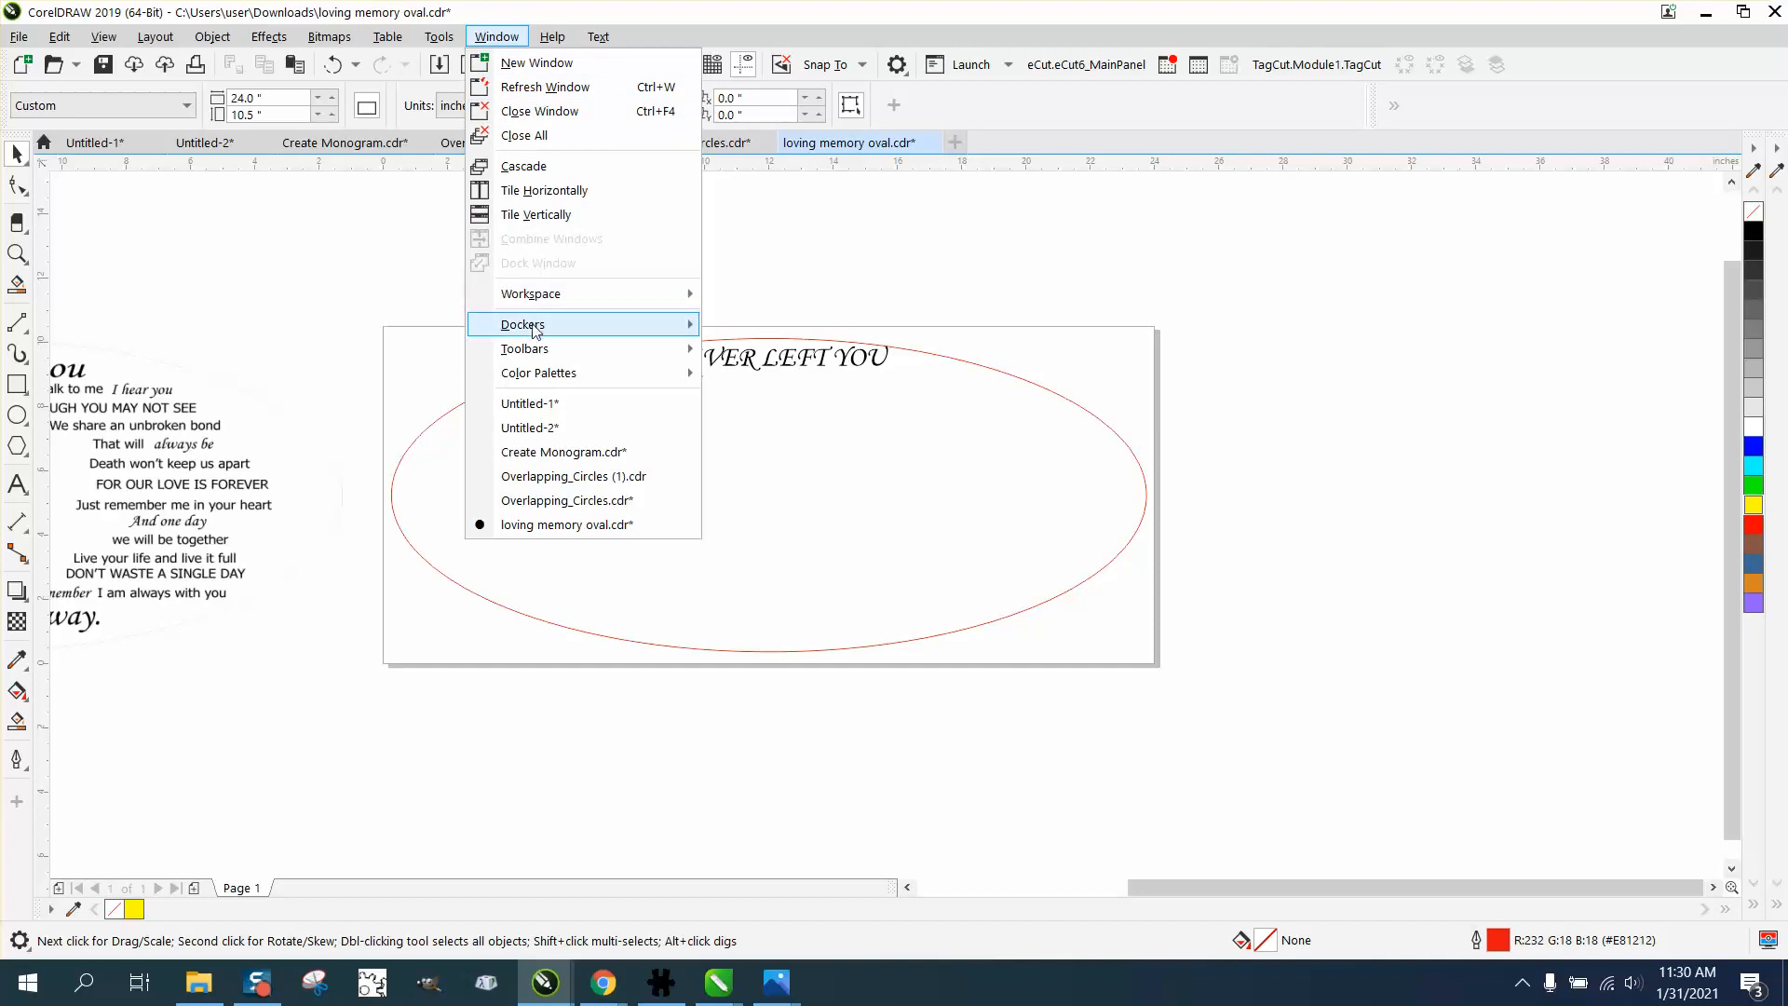
mouse_move(538, 333)
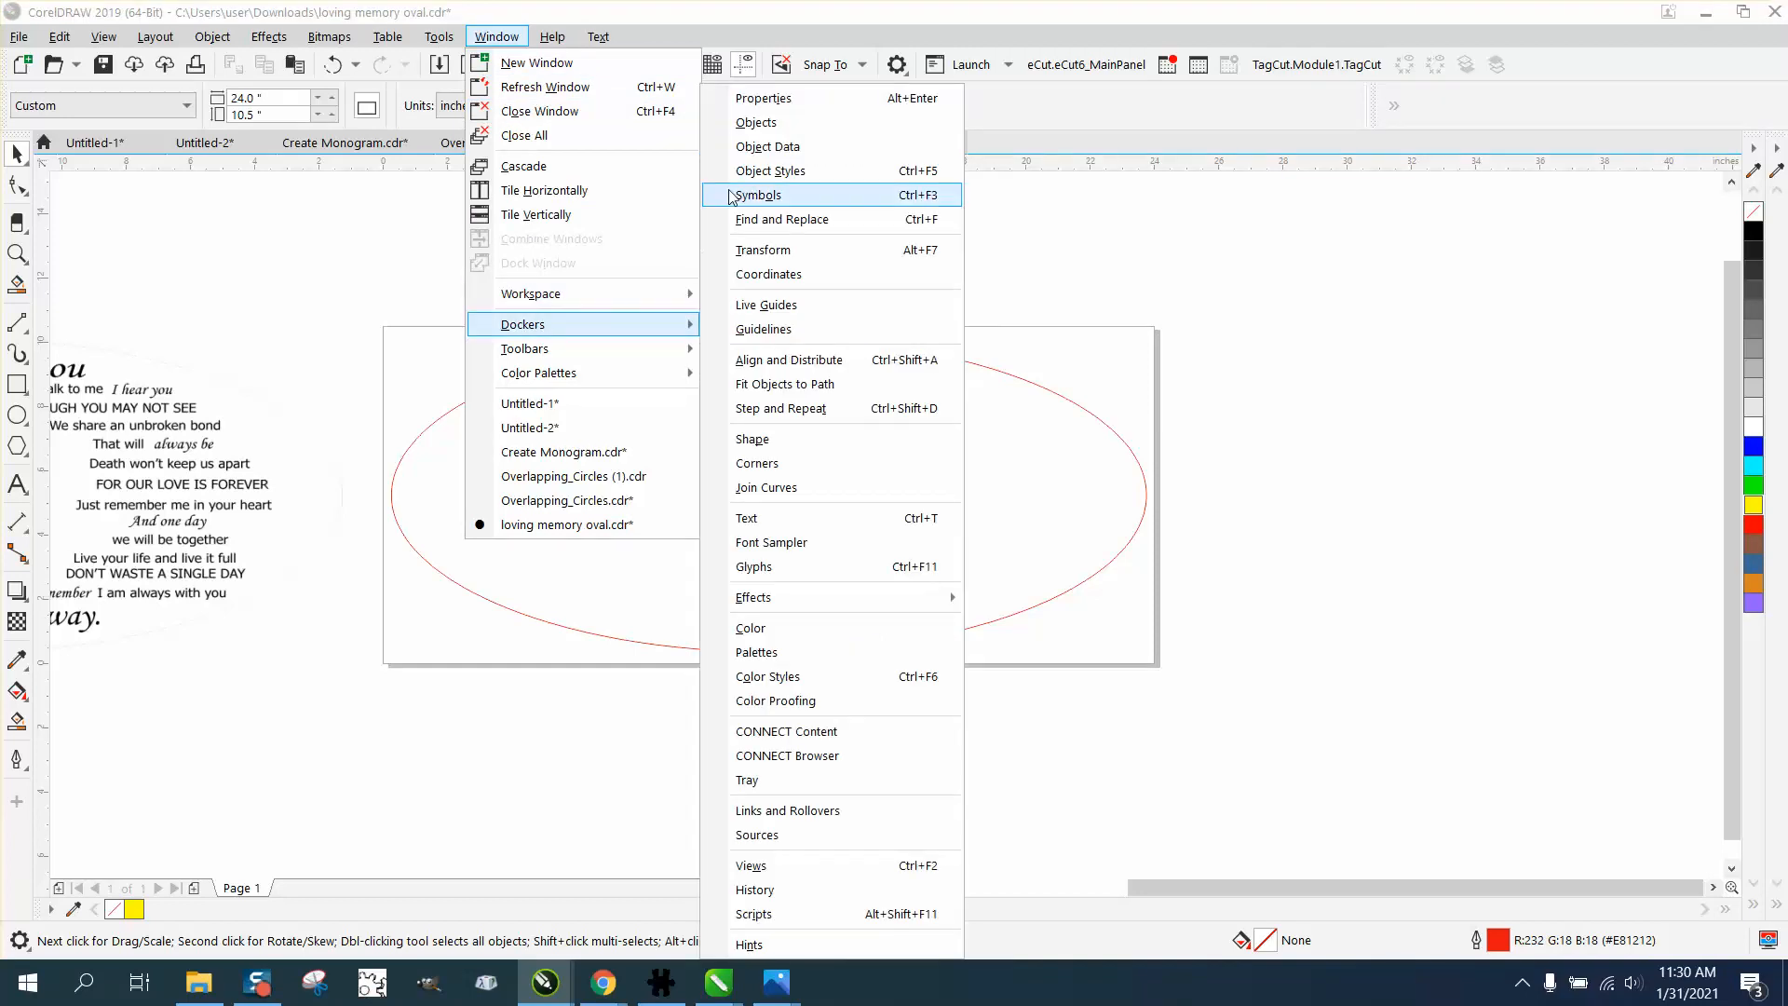
left_click(751, 123)
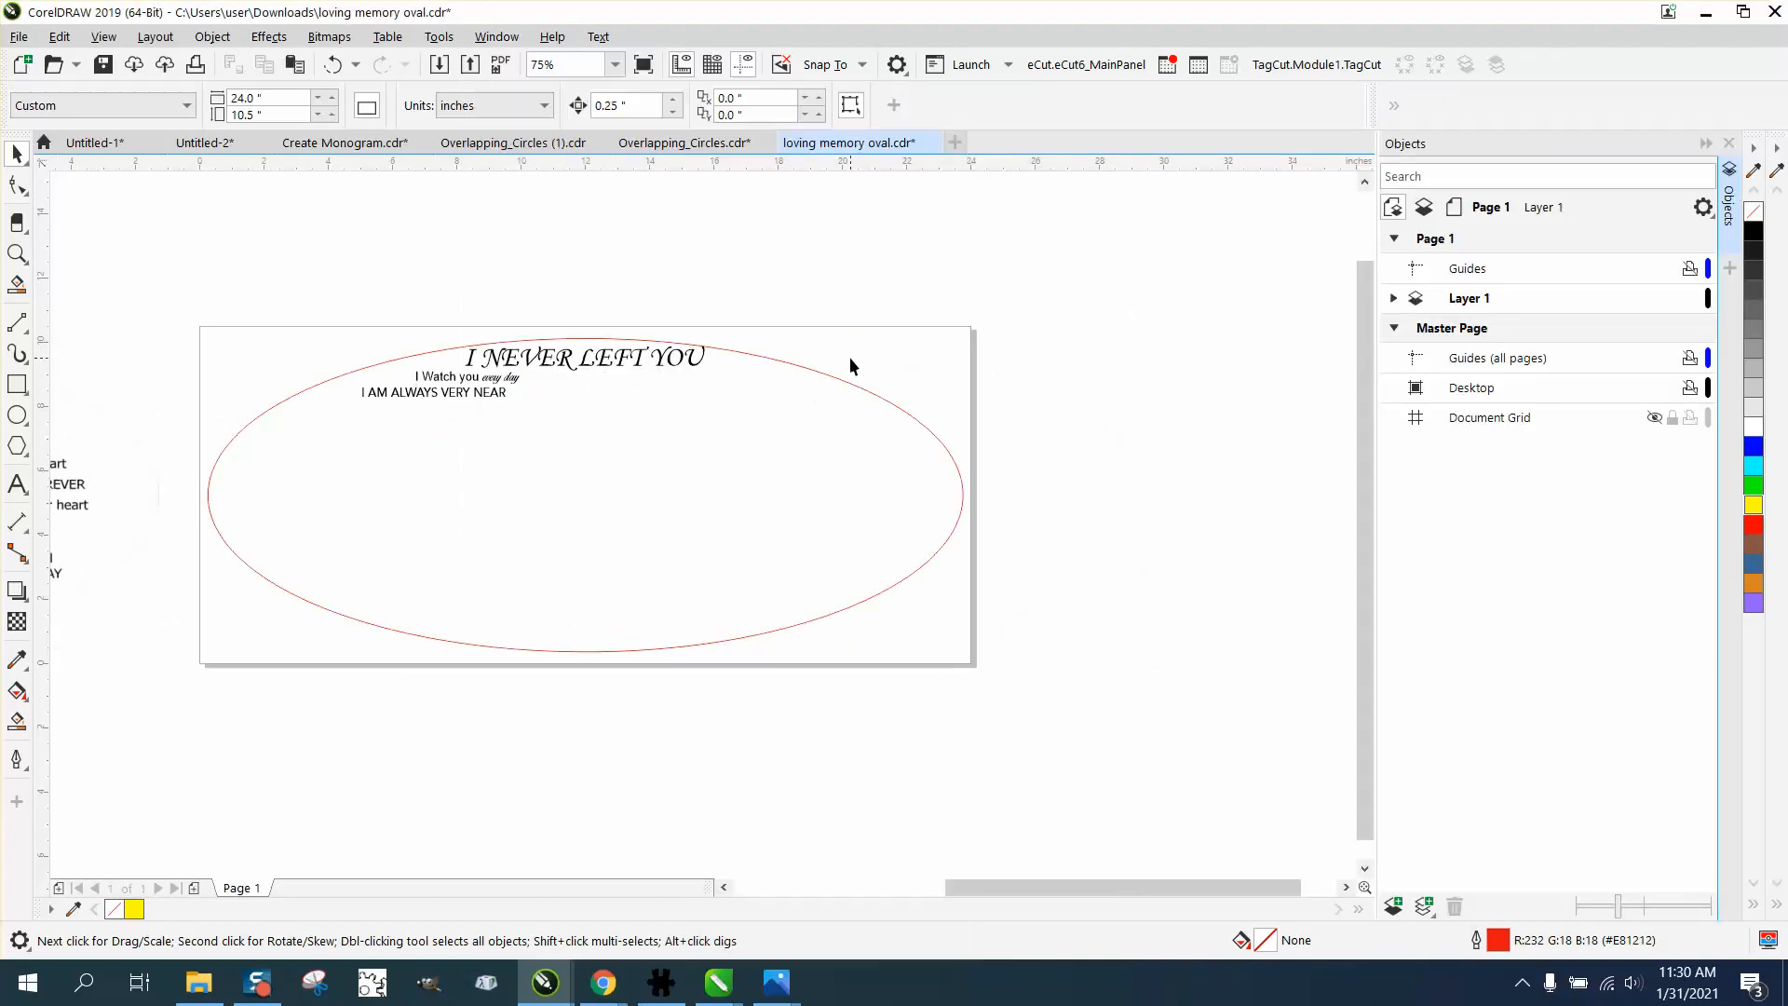
Lock the large outer ellipse and switch its visibility off and back on.
left_click(868, 389)
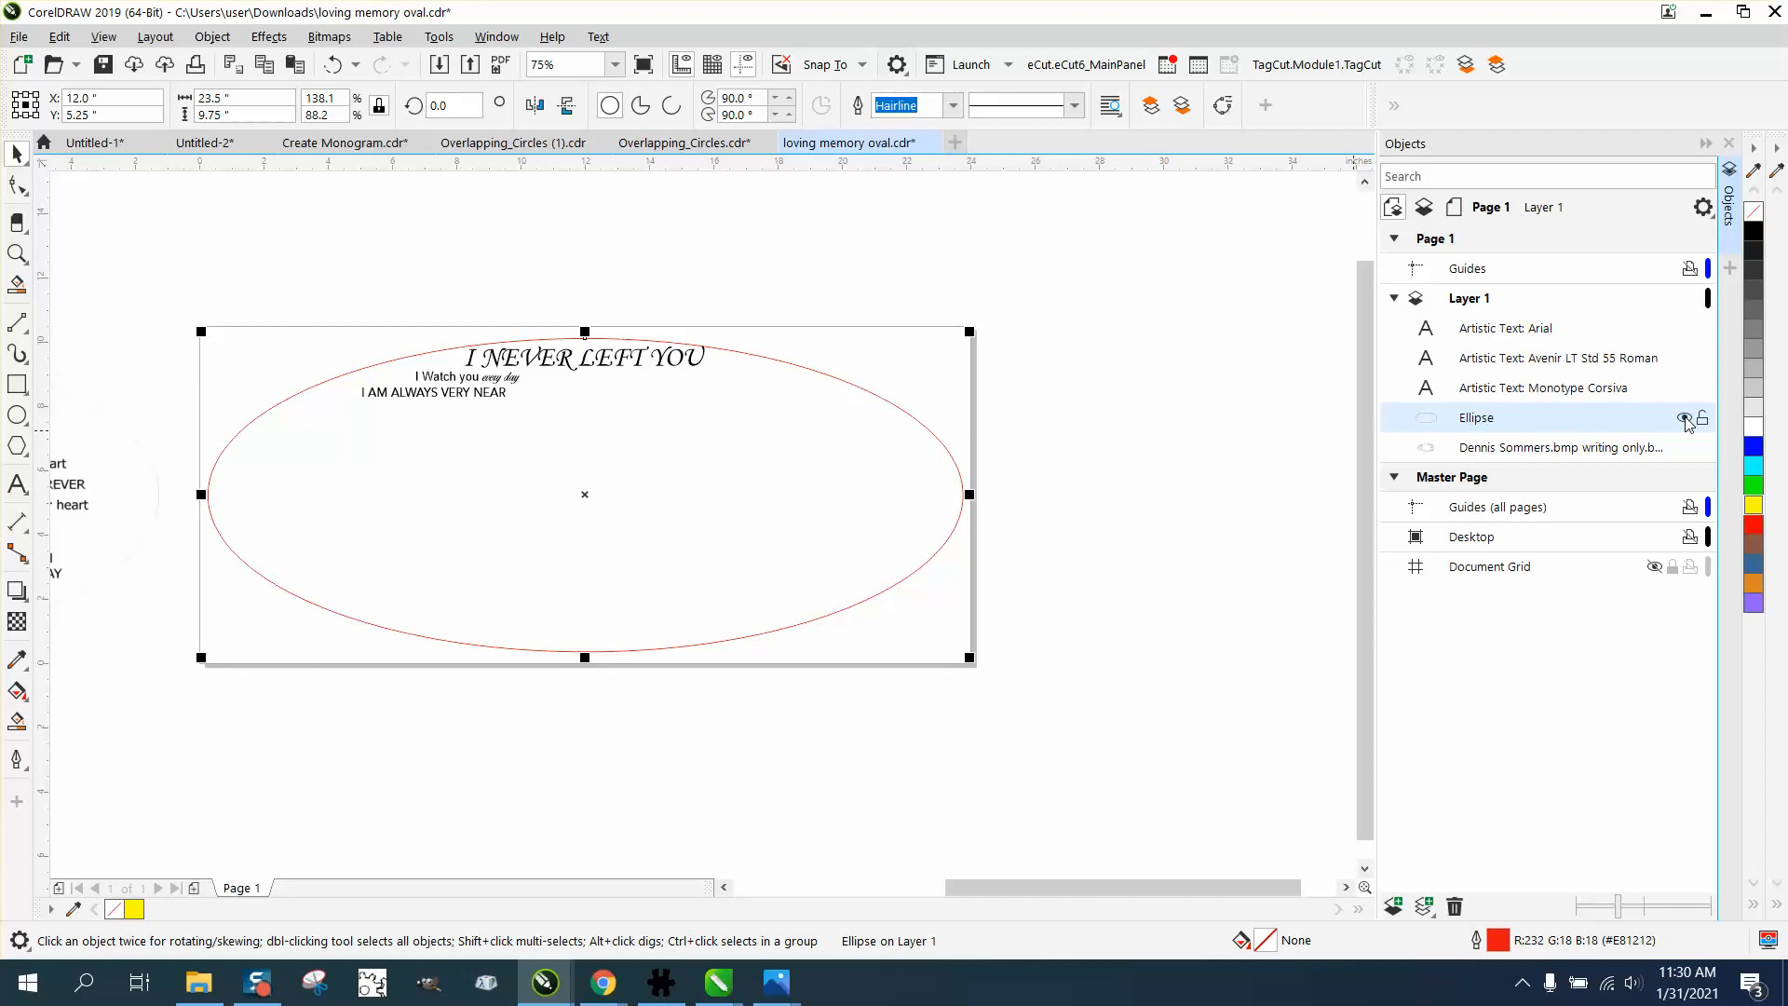
left_click(1703, 419)
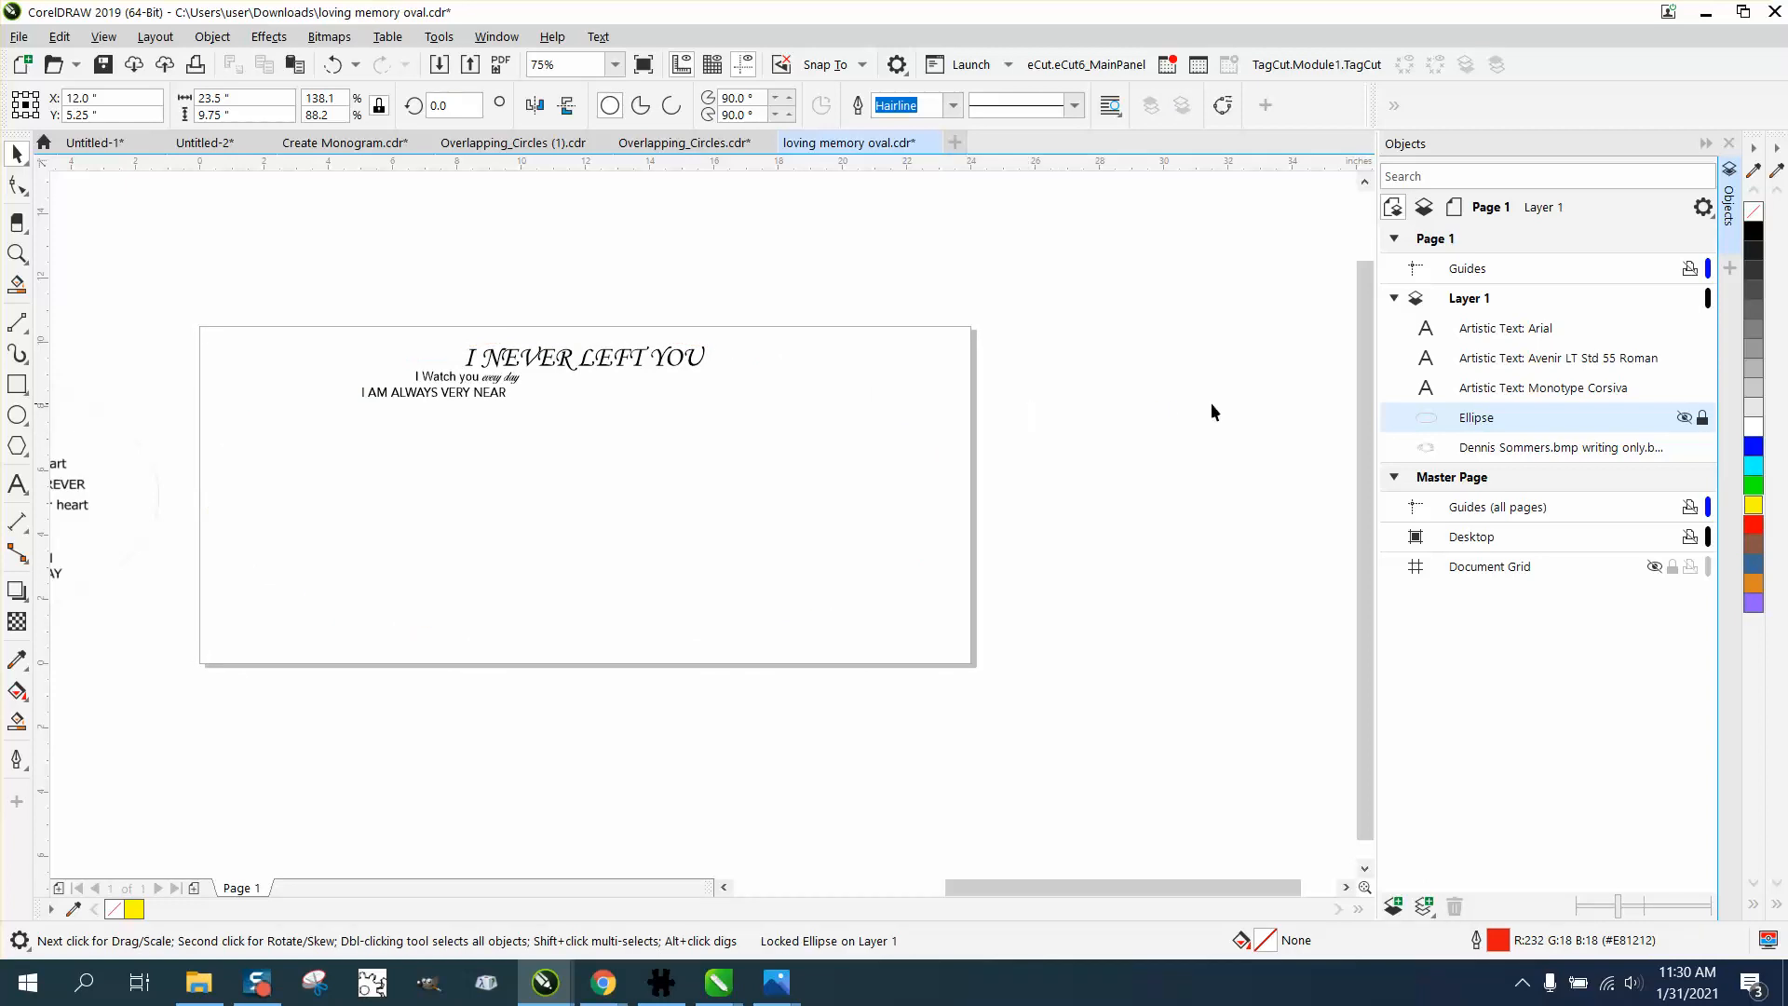
left_click(1683, 419)
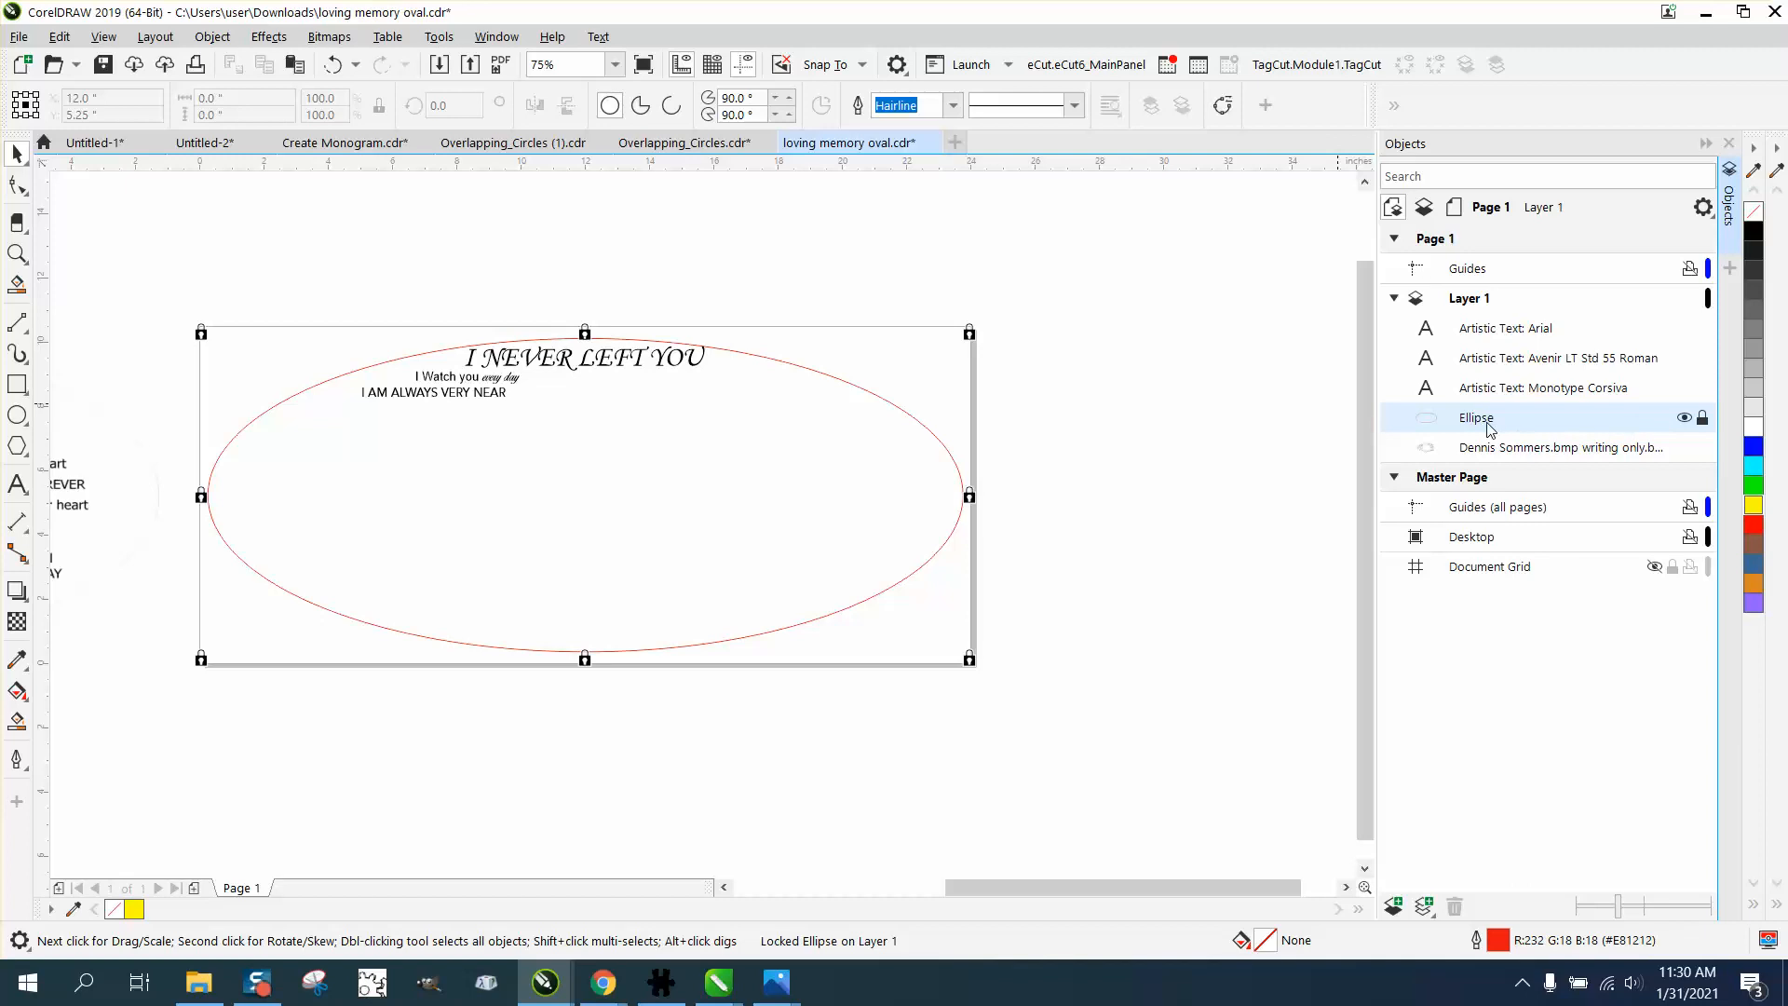
Add a new layer above Layer 1 and unlock the large outer ellipse.
left_click(1394, 910)
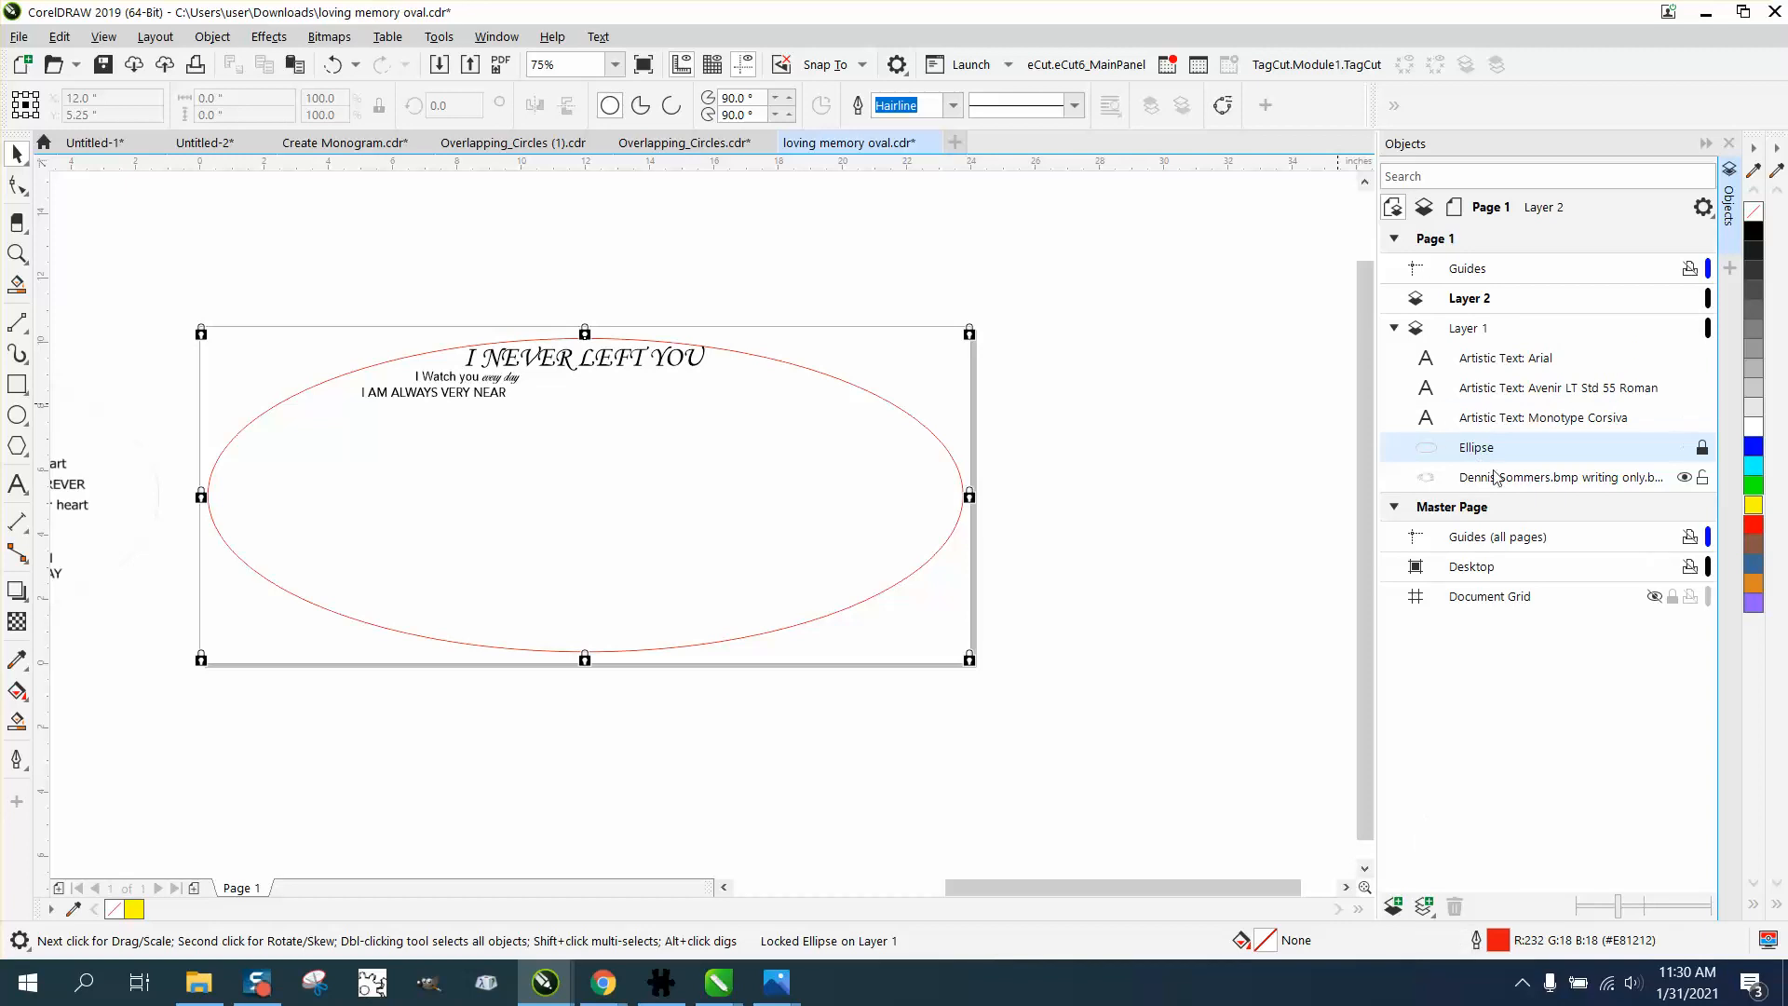
left_click(1481, 328)
left_click(1096, 345)
left_click(890, 412)
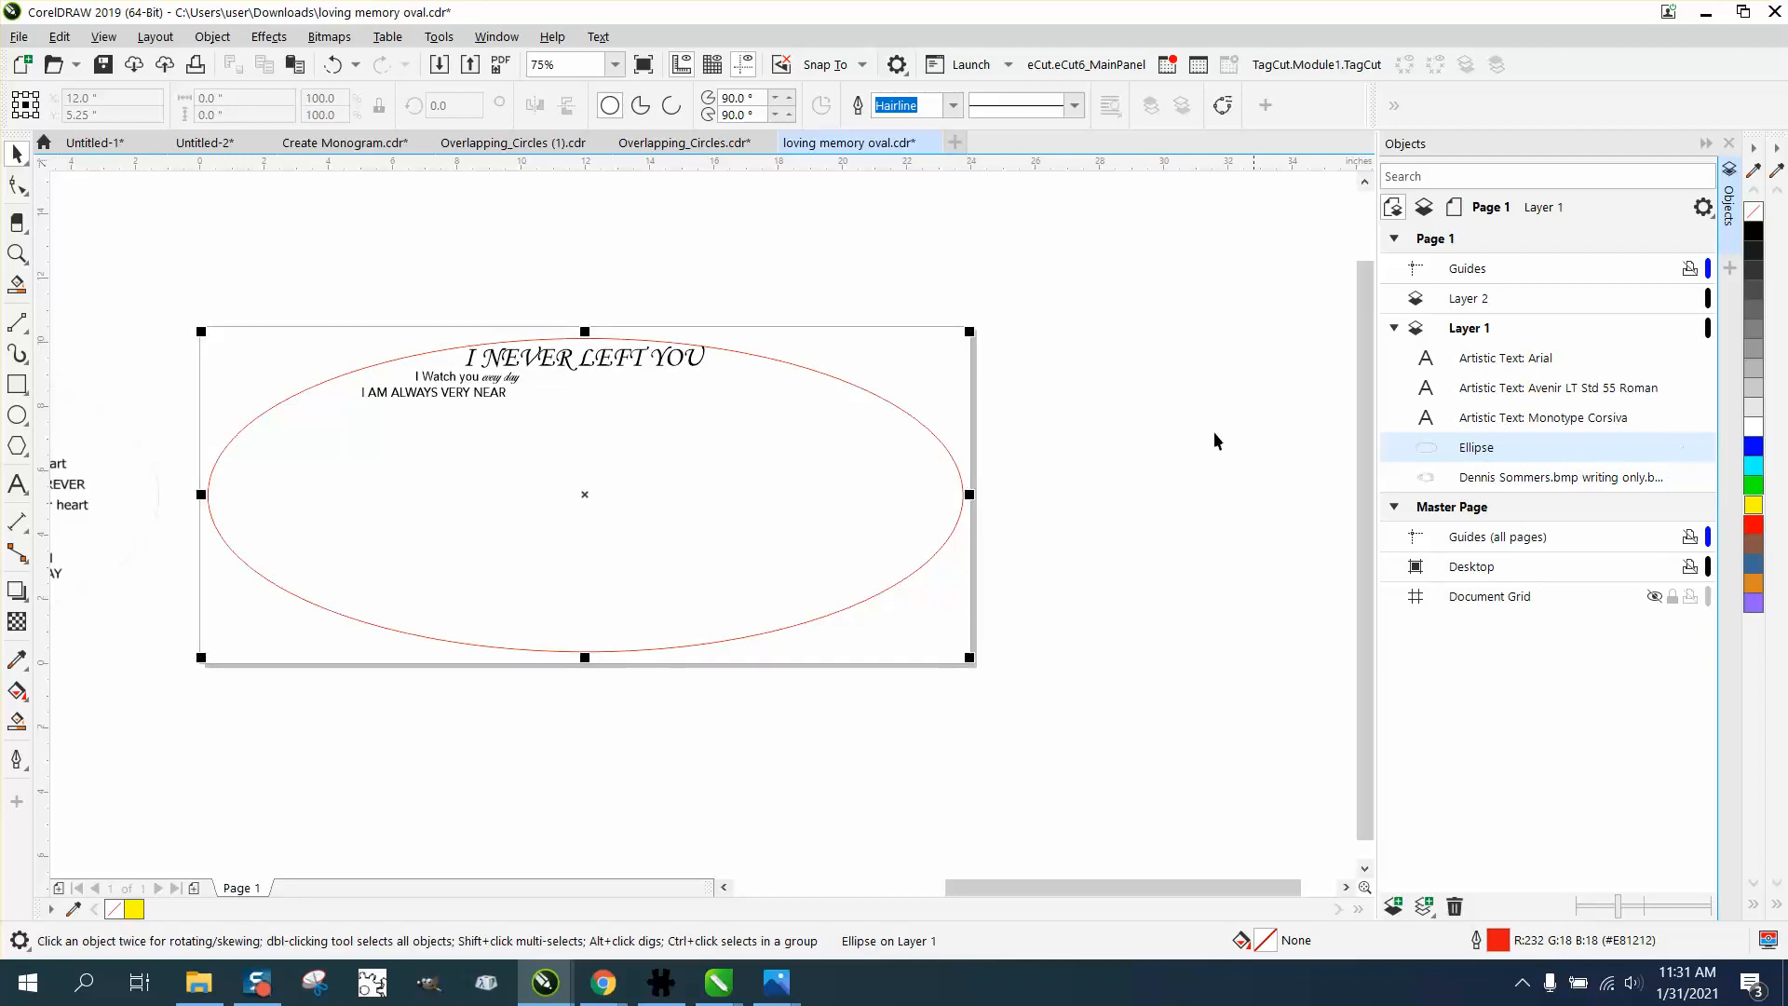
Move the ellipse from Layer 1 into Layer 2 and test that layer's visibility by hiding and showing it.
left_click(982, 428)
left_click(1495, 449)
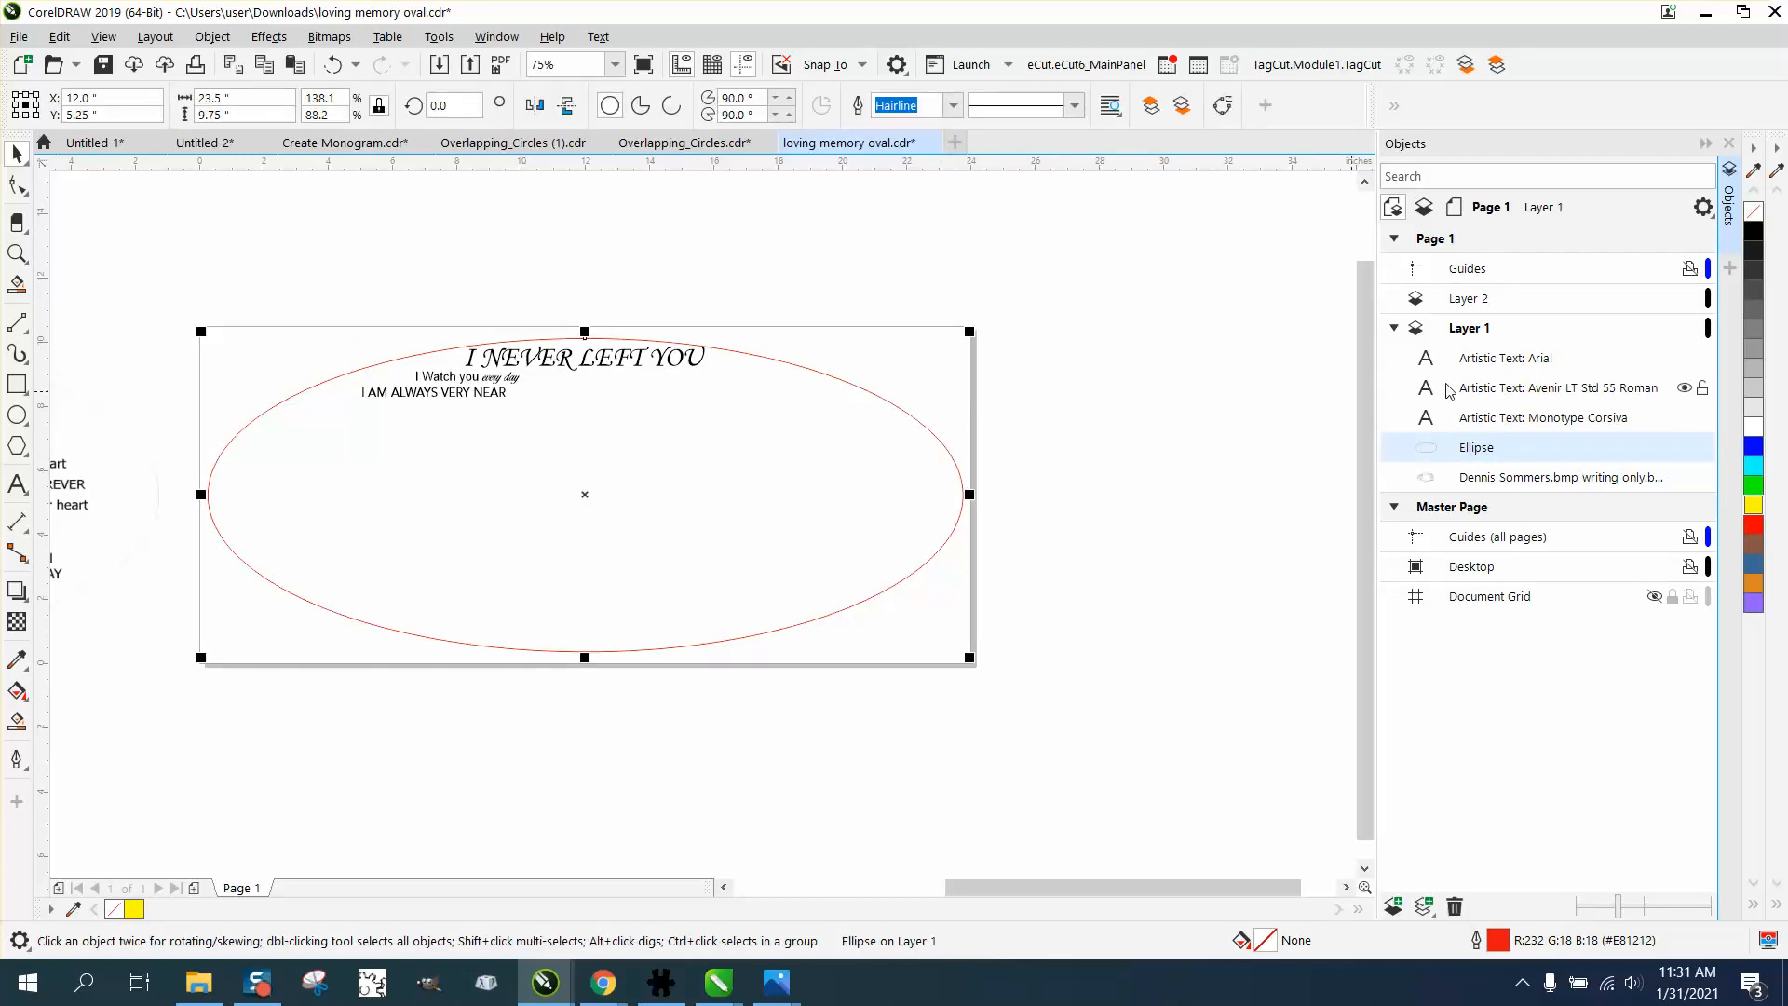
left_click_drag(1487, 455, 1483, 308)
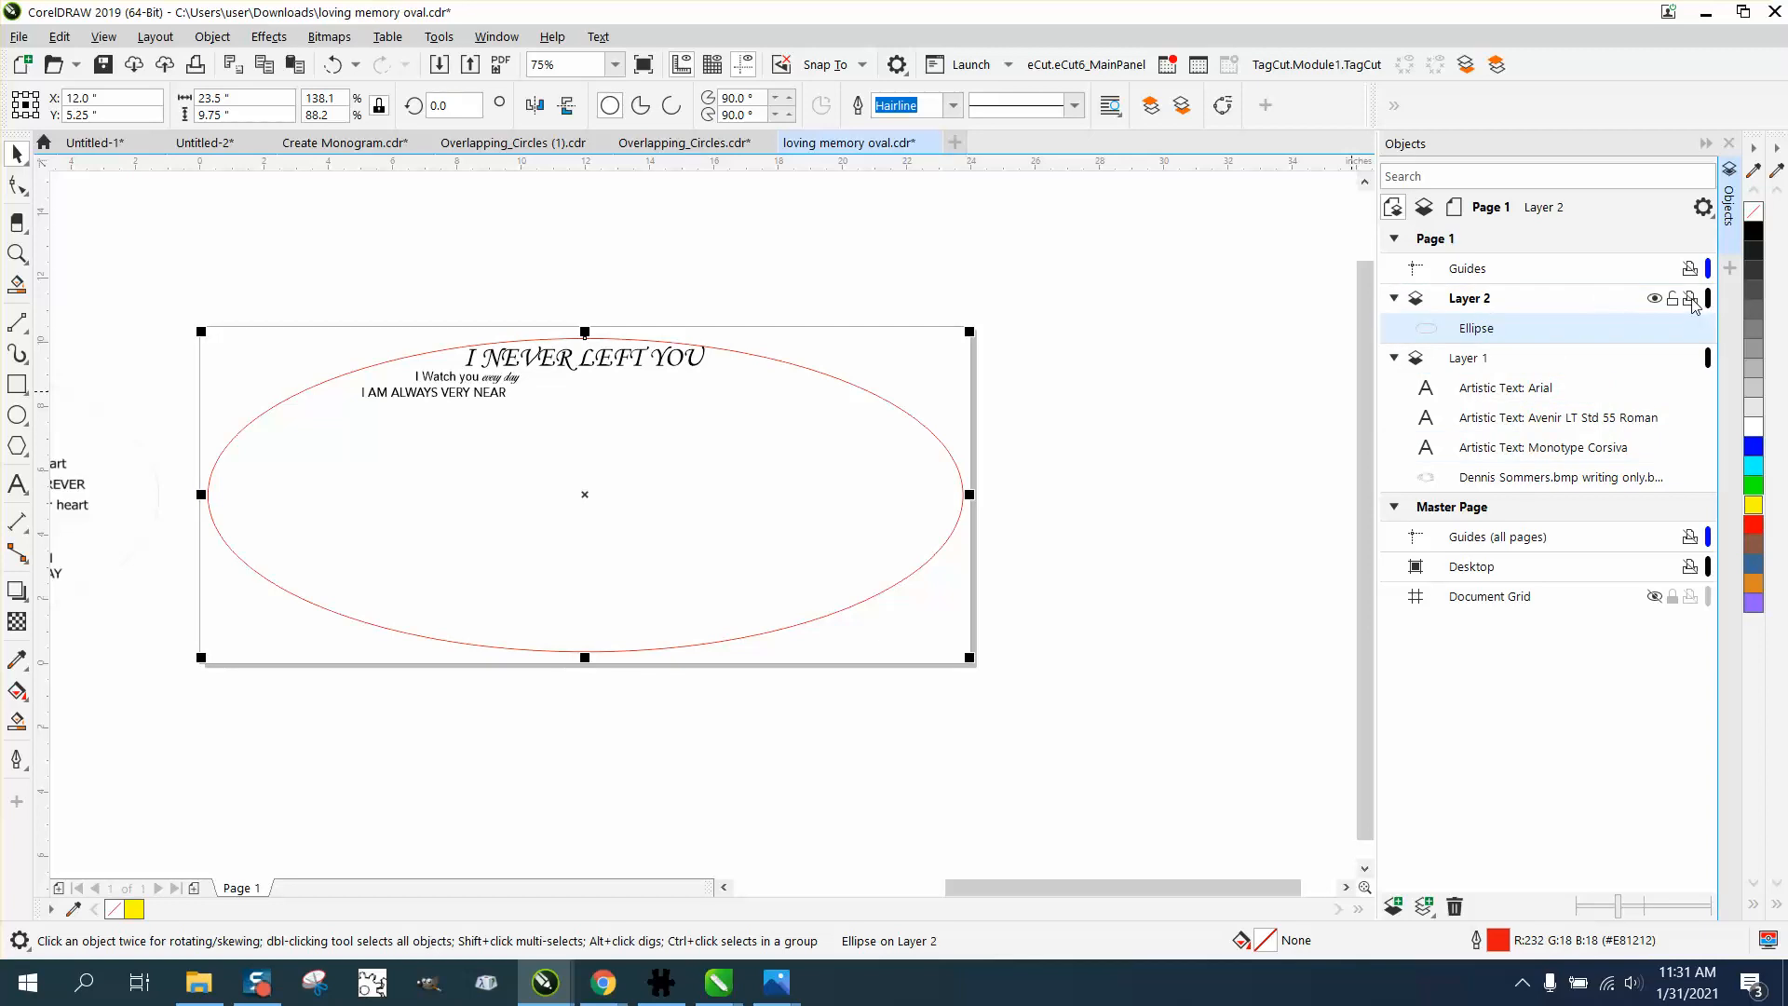
left_click(1654, 299)
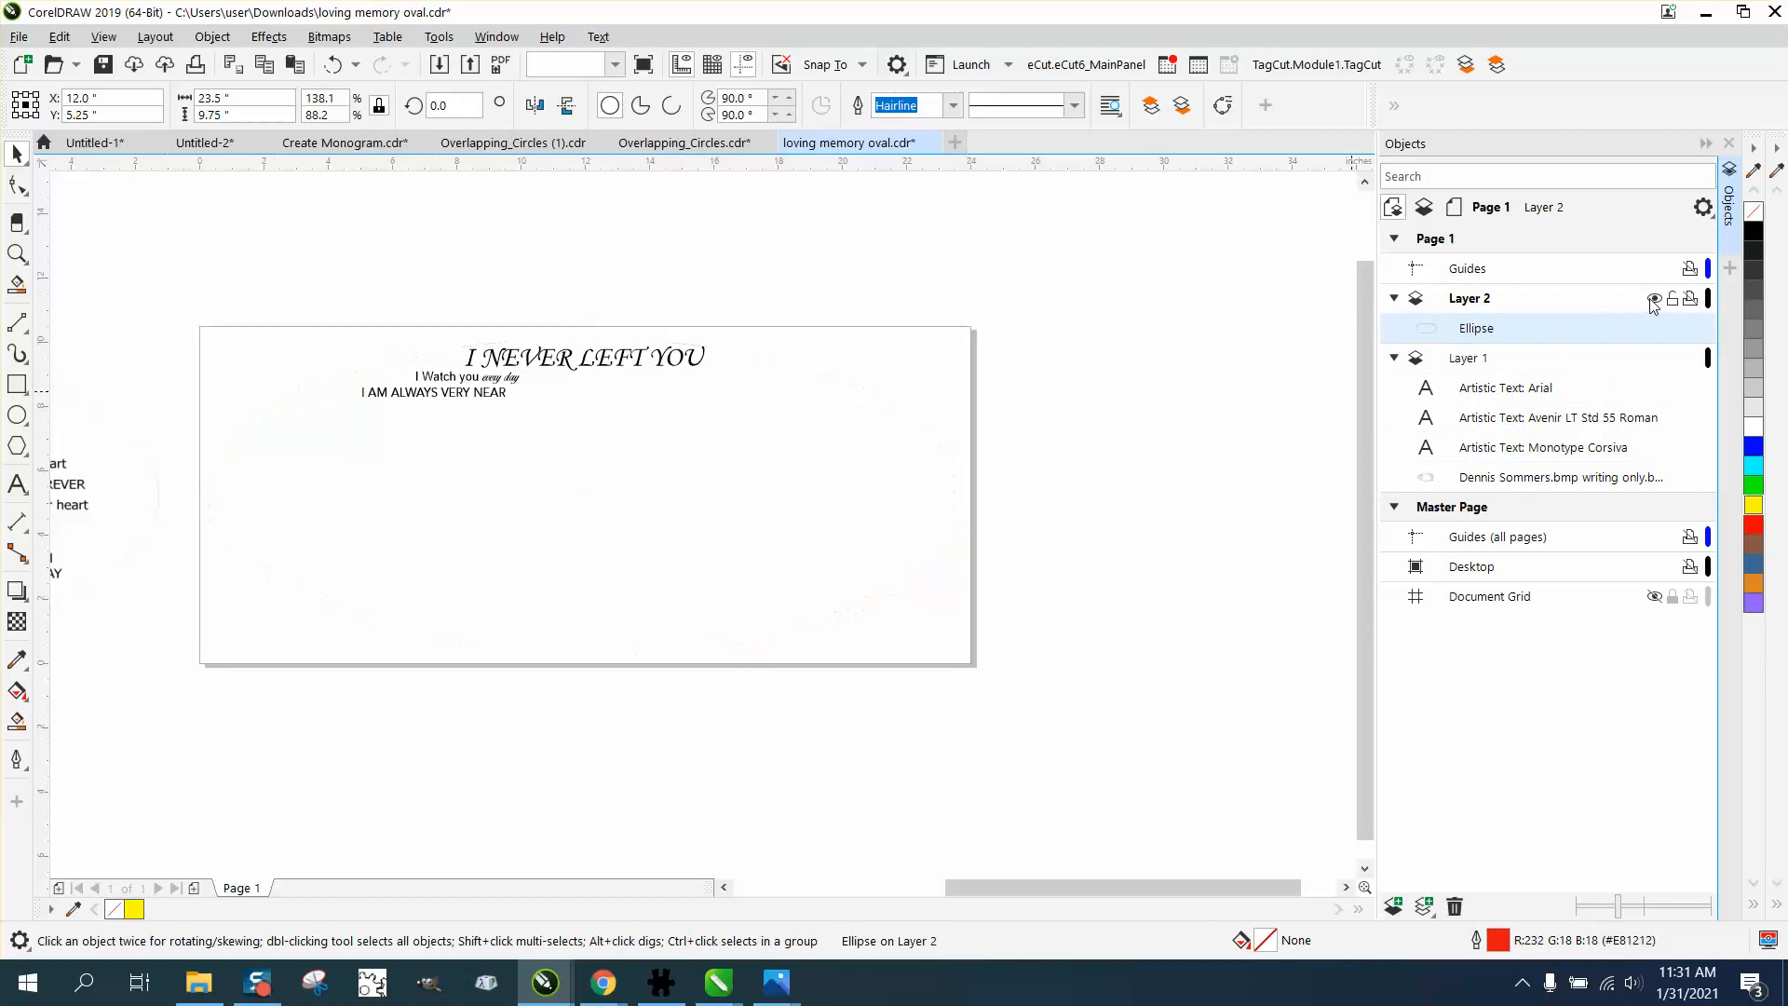
left_click(1654, 300)
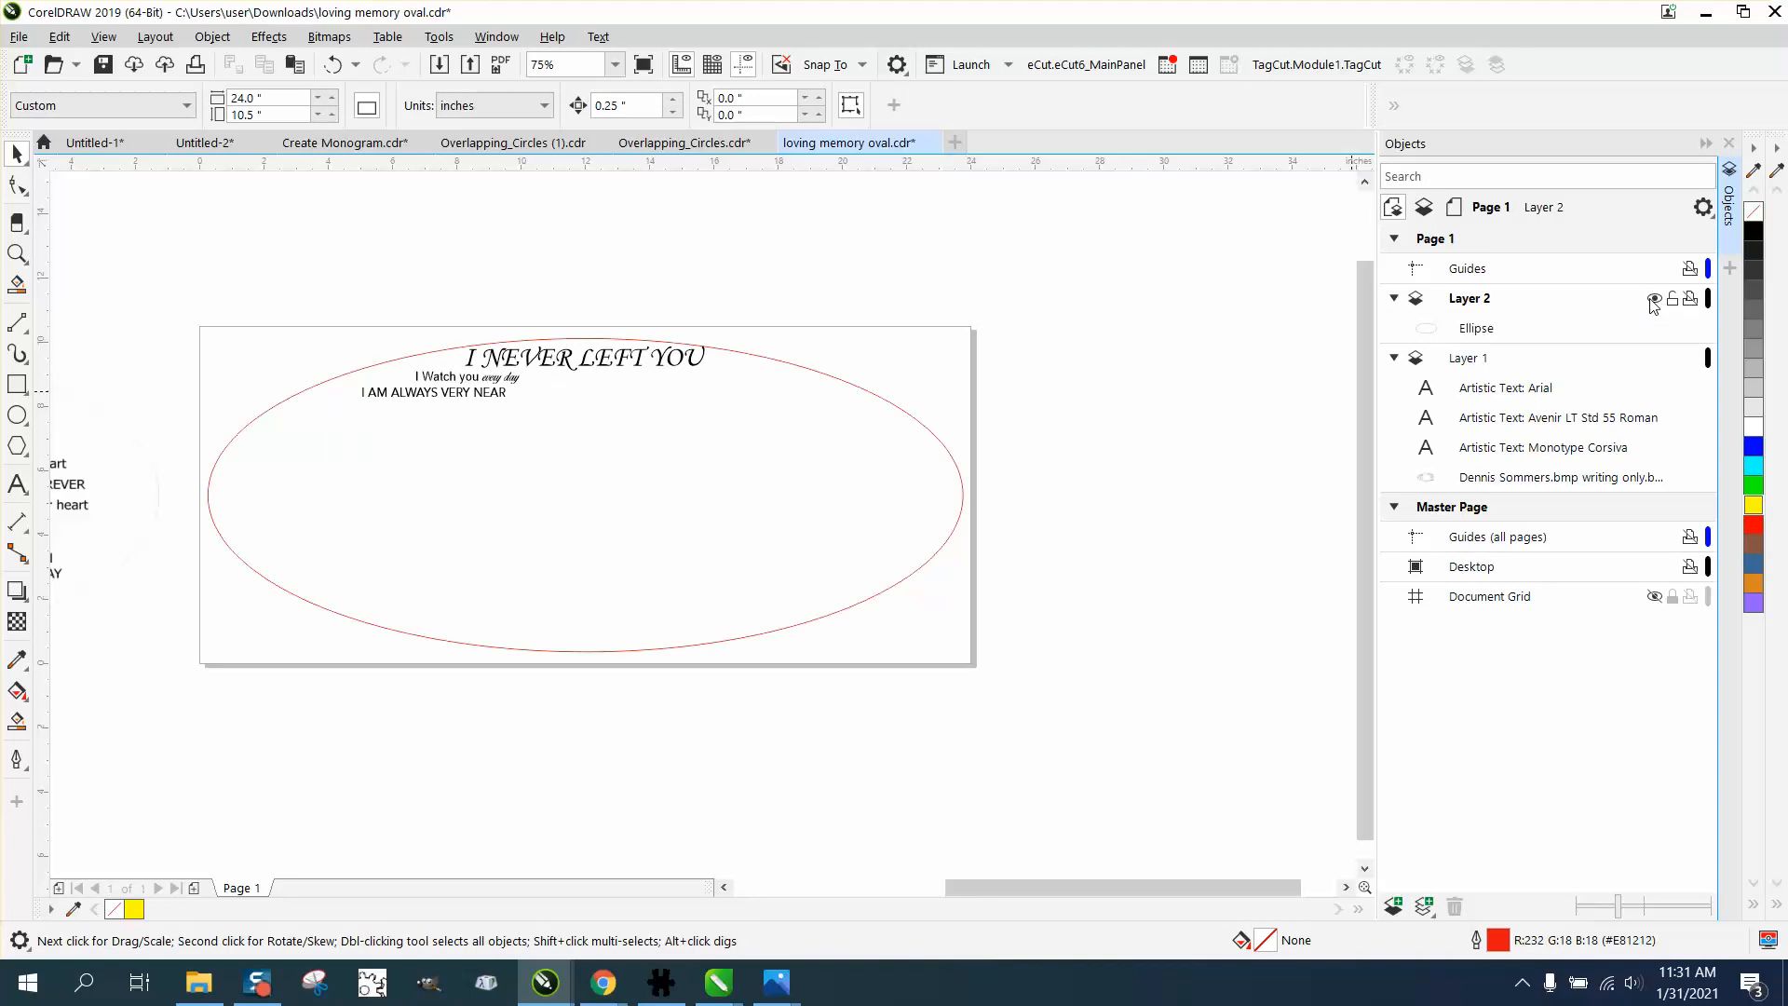
View the original poem beside the oval page and enlarge the oval with the recreated lines.
scroll(801, 415, "down", 2)
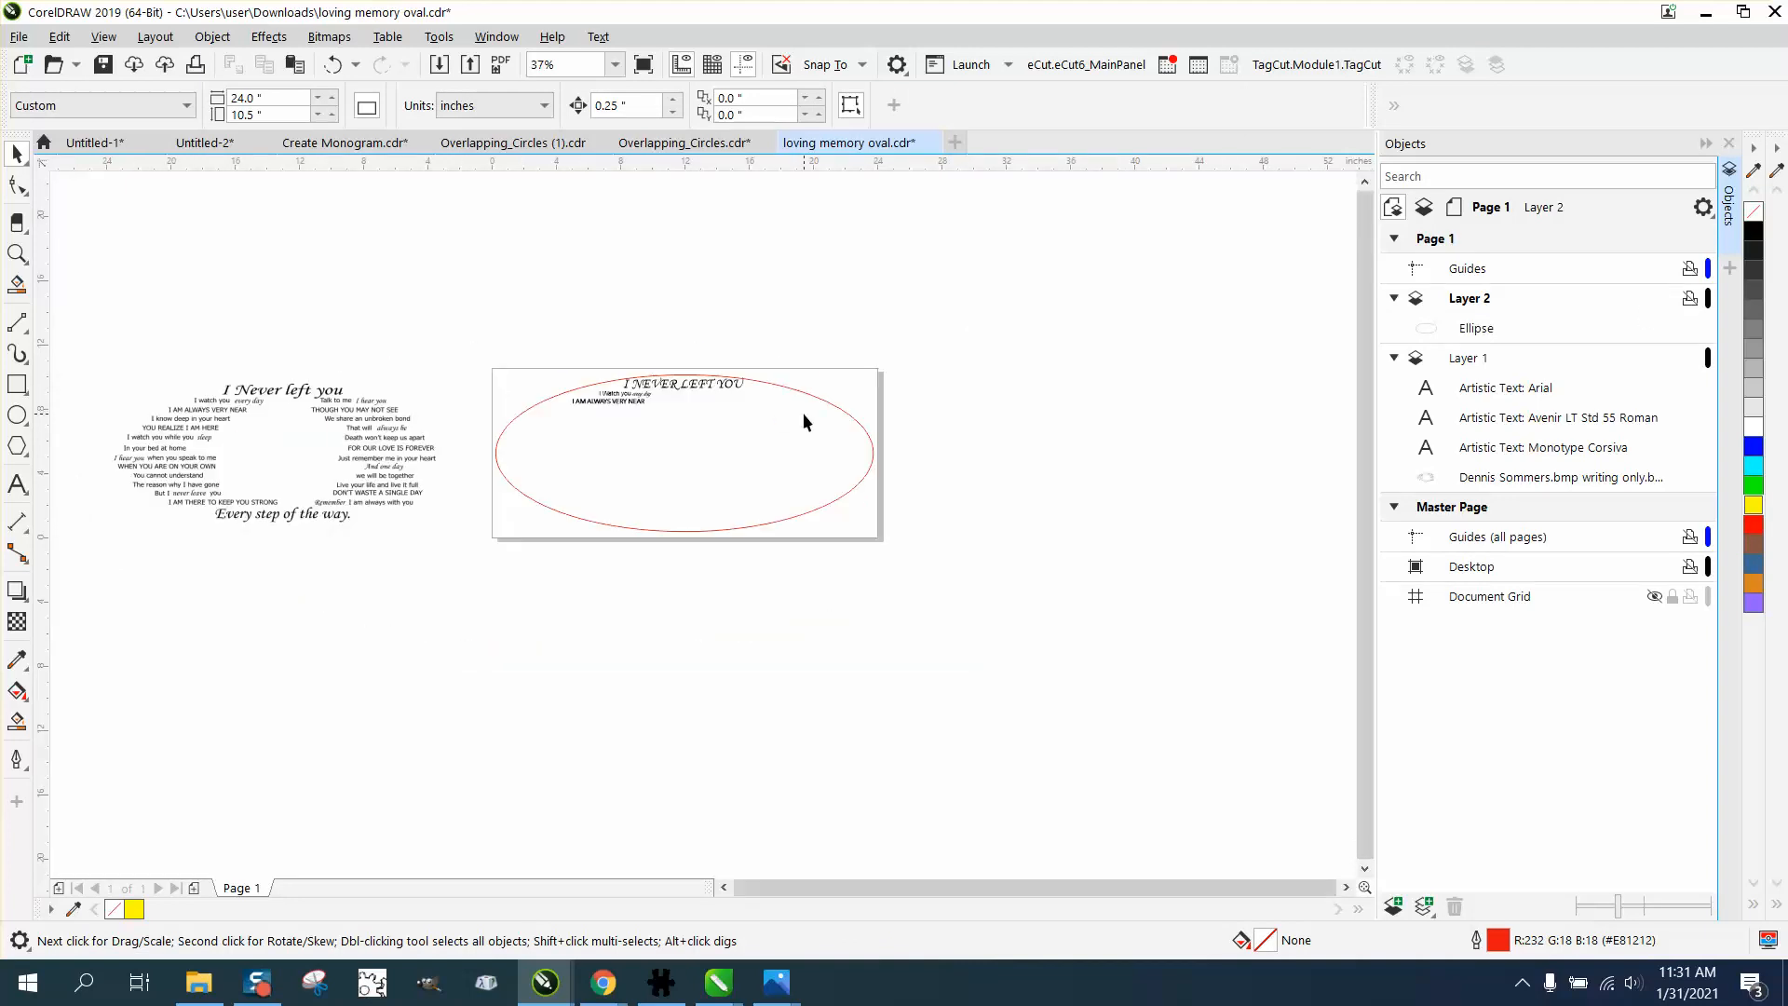
scroll(519, 495, "down", 2)
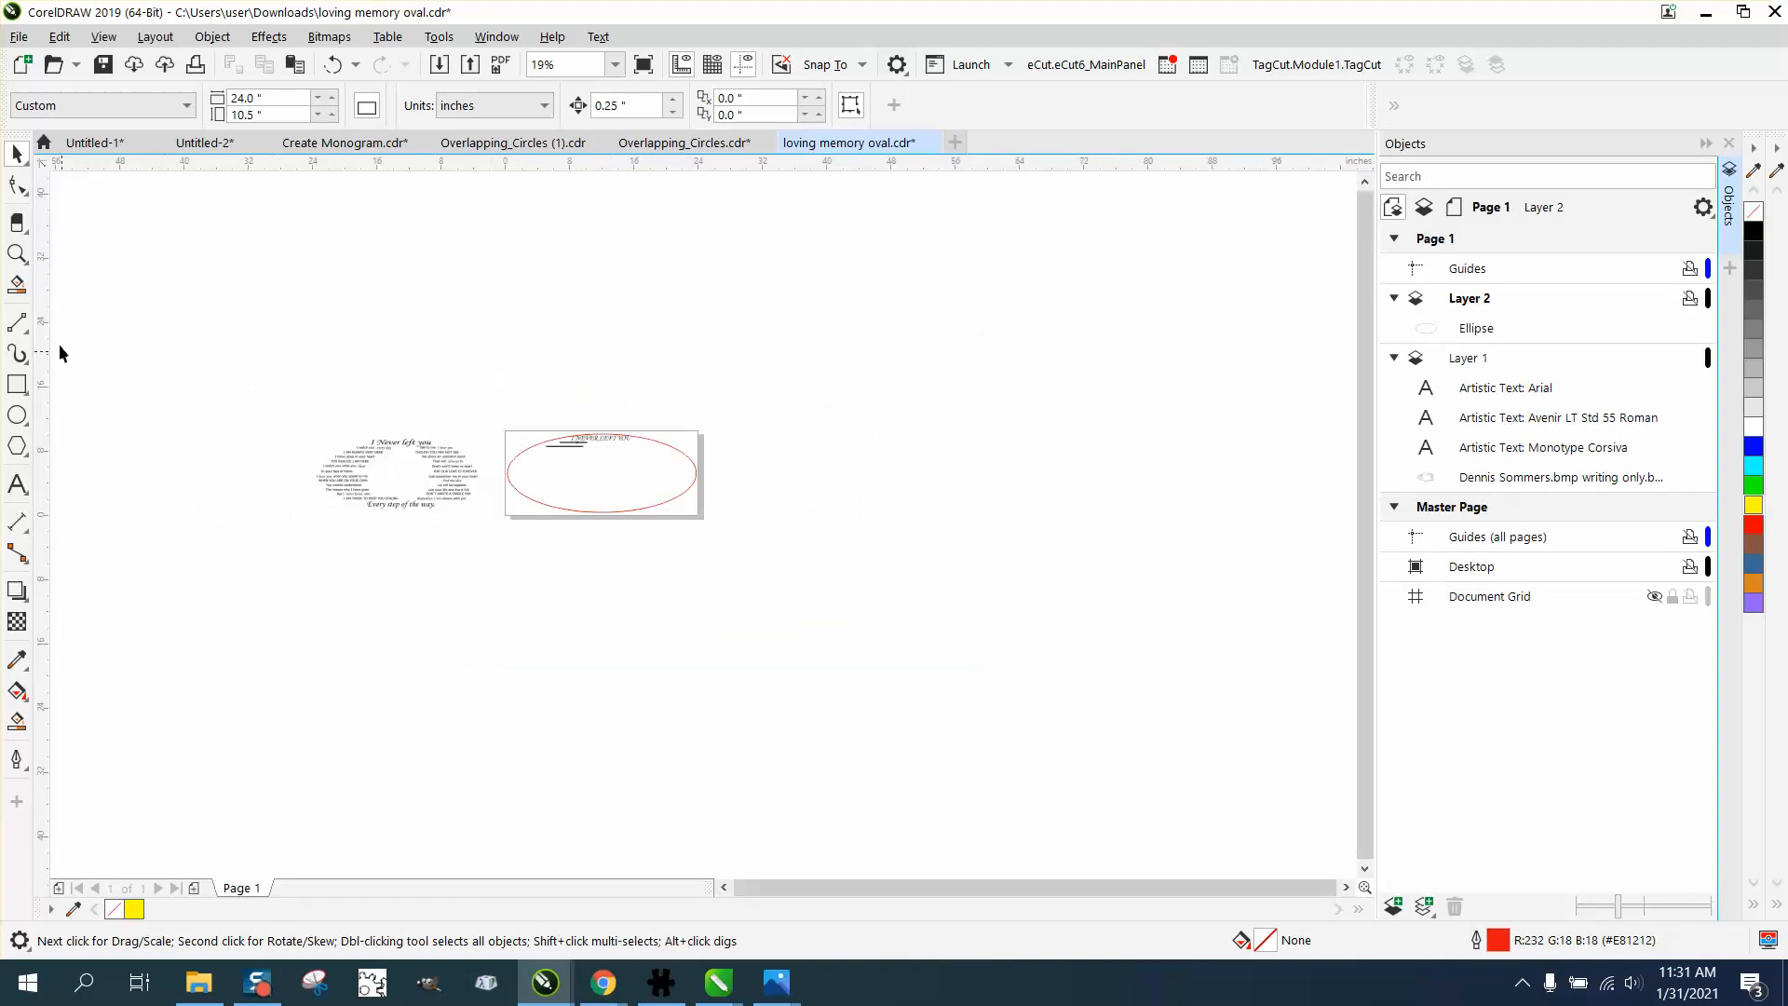
left_click(17, 253)
left_click_drag(337, 376, 827, 552)
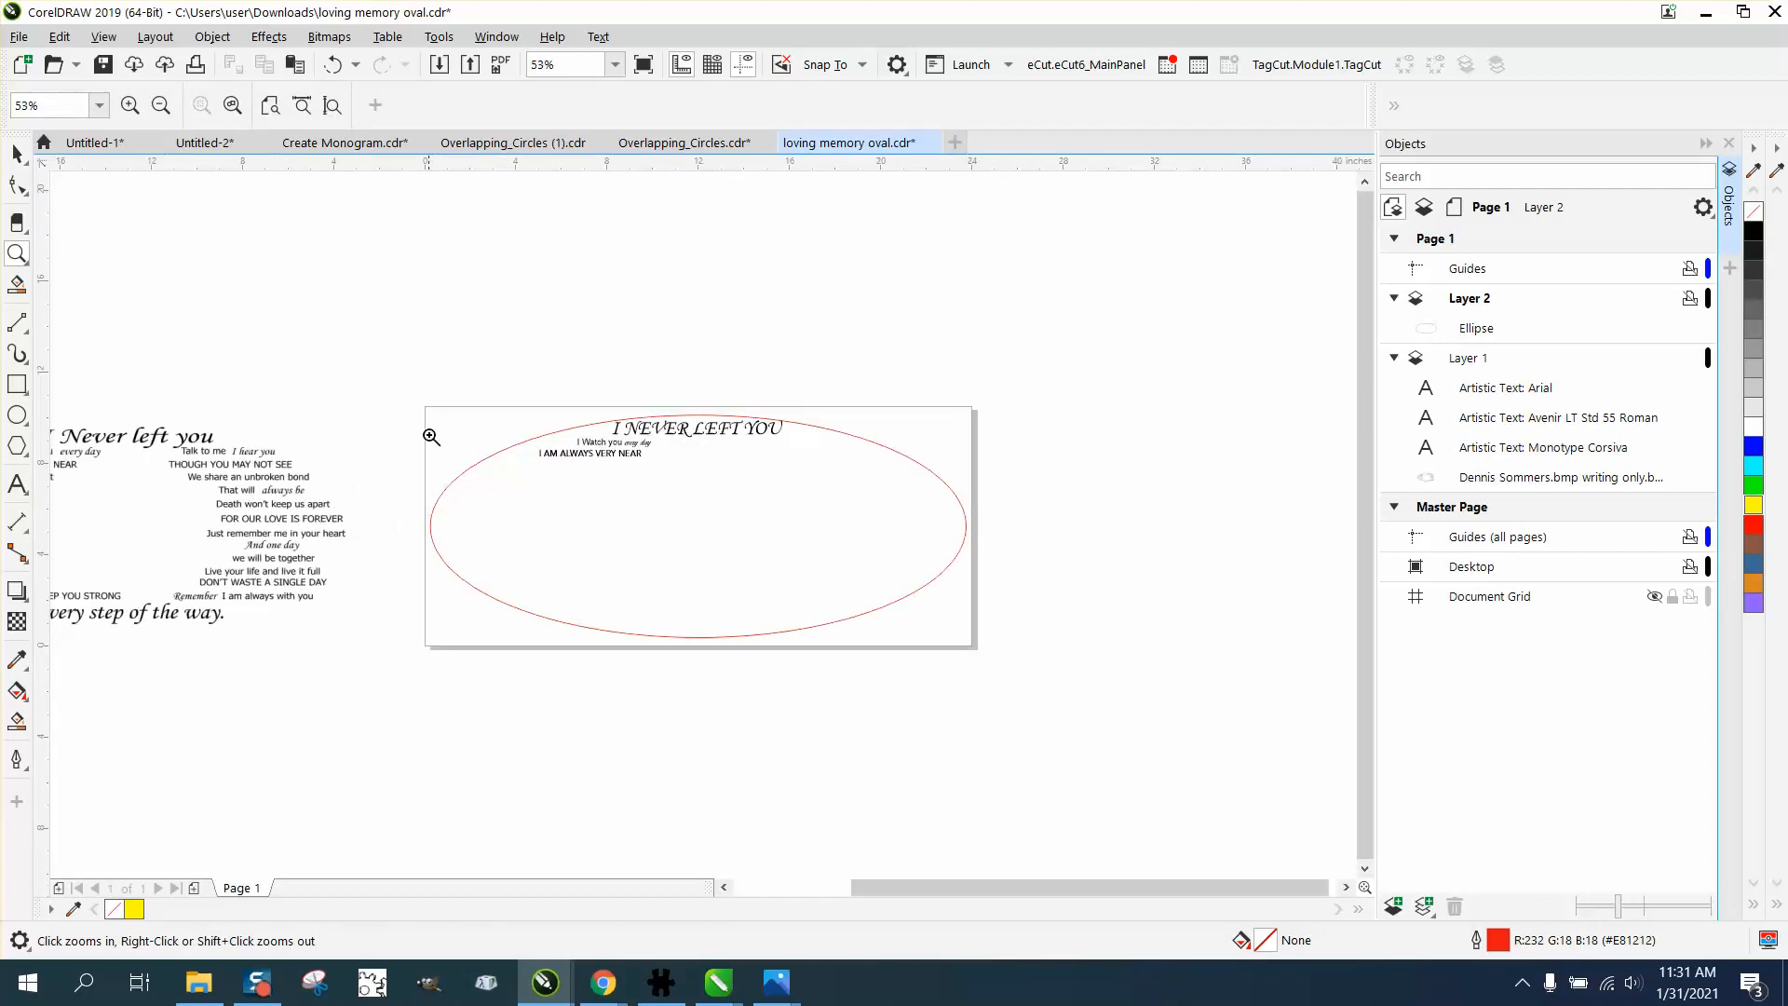
left_click_drag(437, 414, 997, 626)
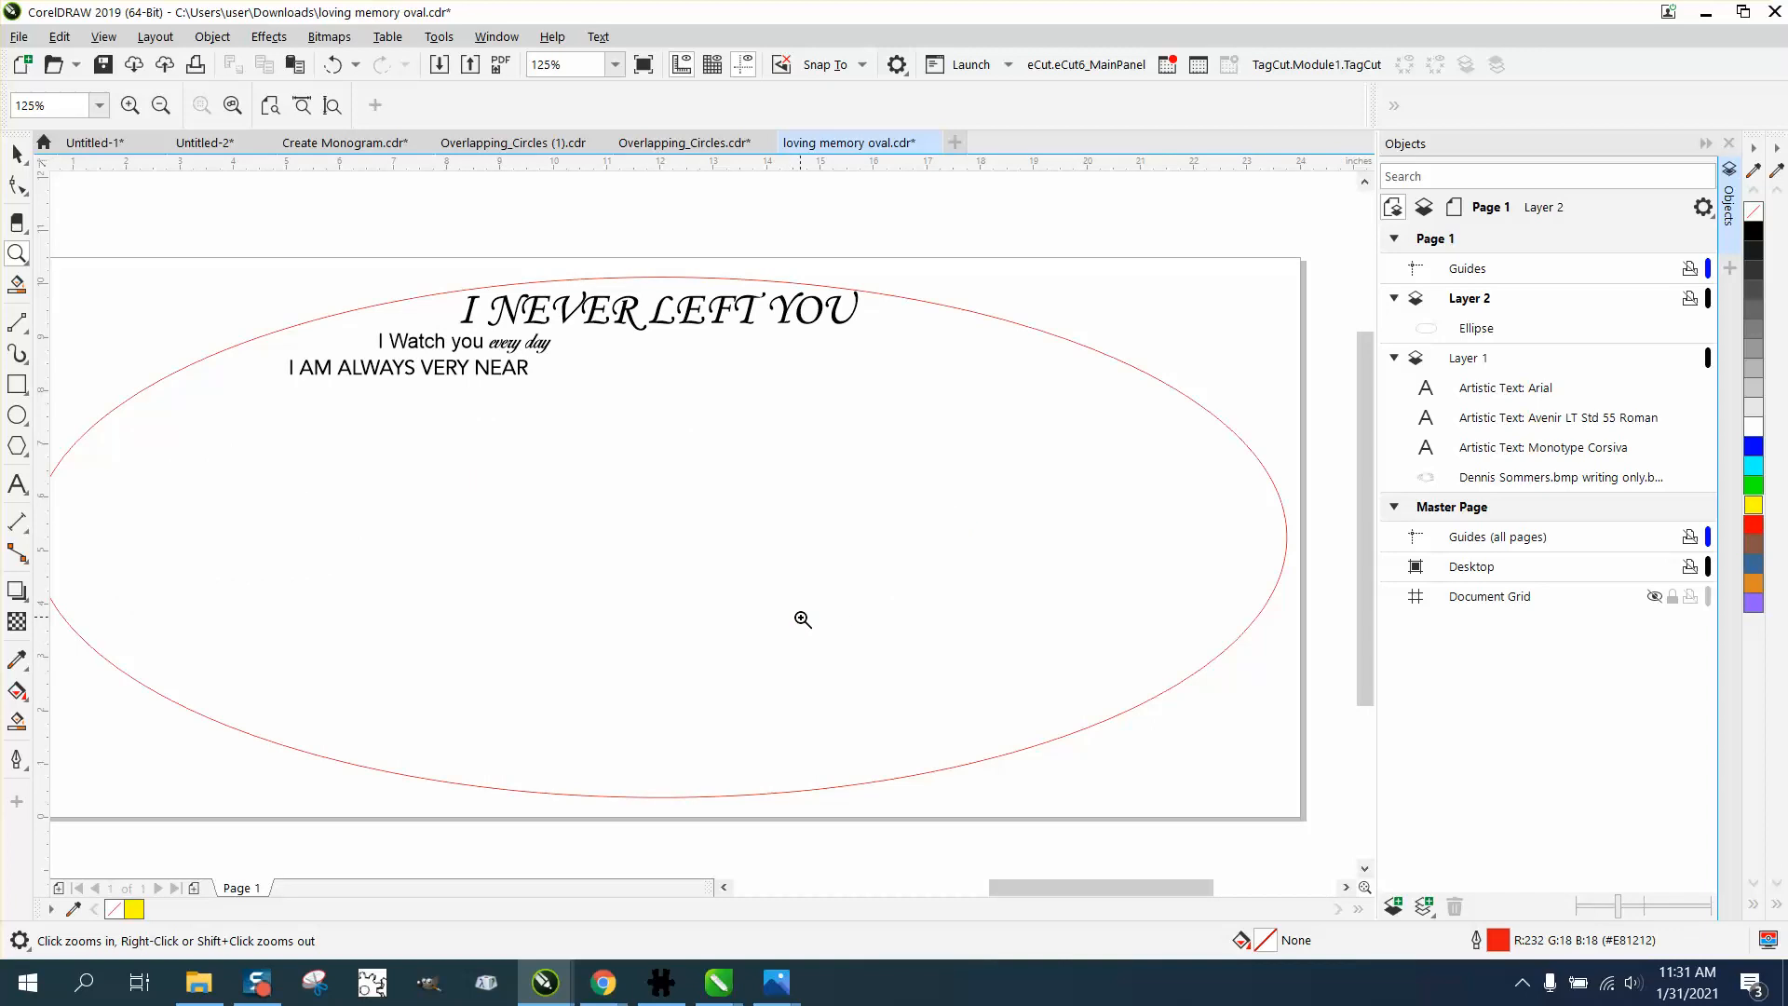